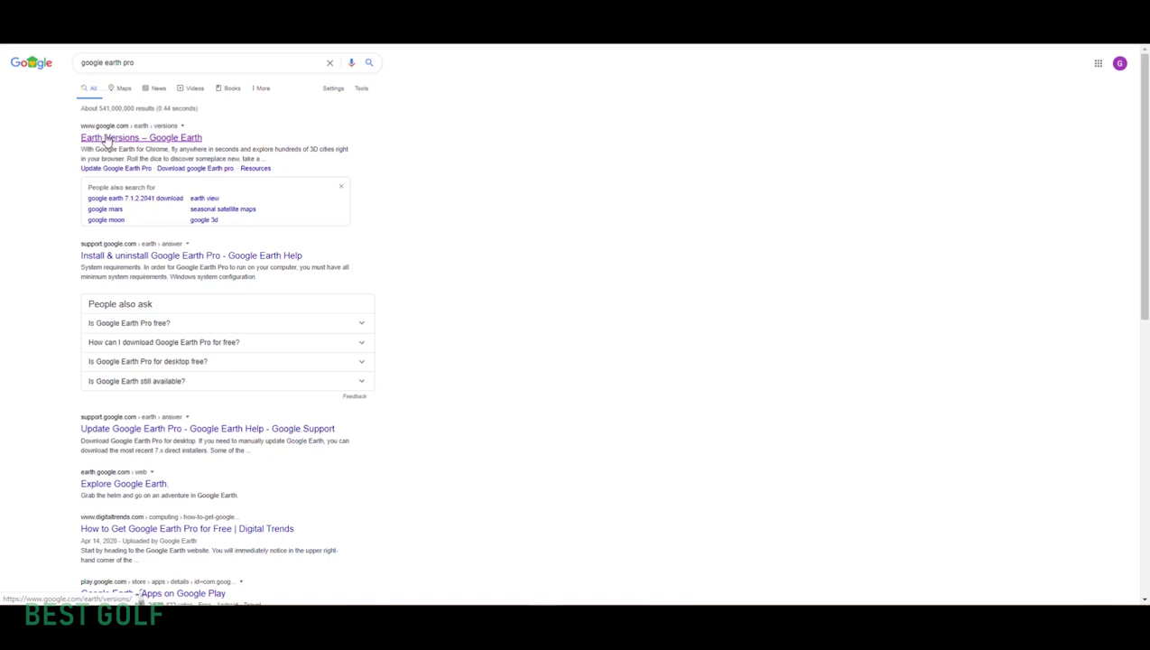
Step: Open the 'Earth Versions – Google Earth' search result and scroll down the page
click(107, 141)
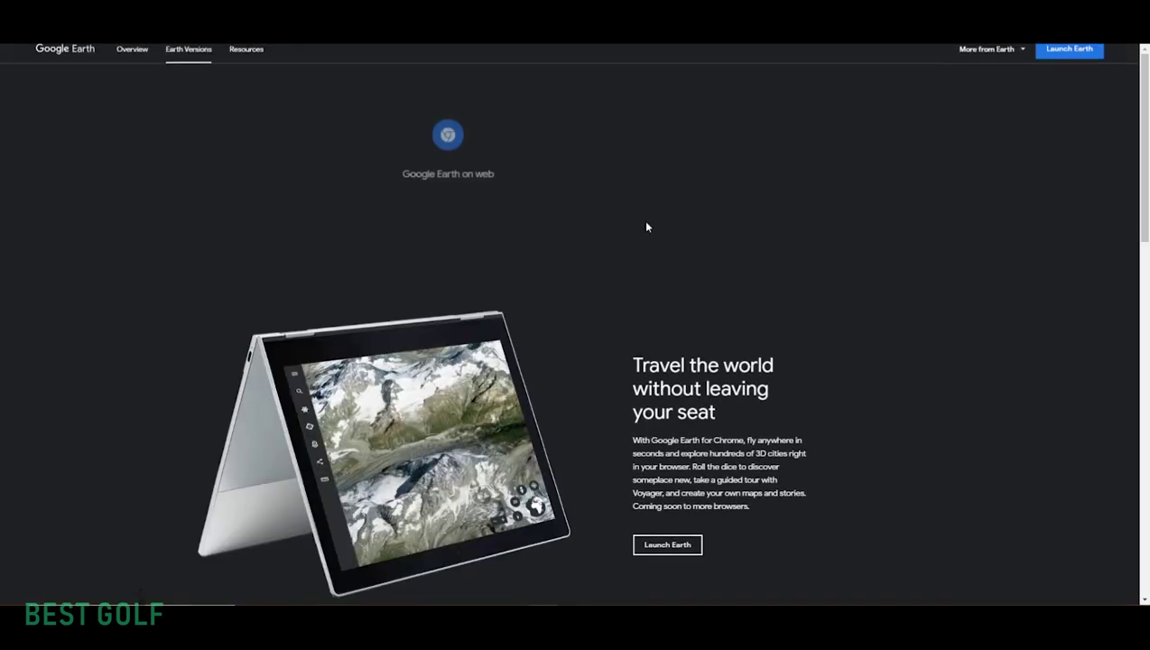
scroll(645, 224, down, 10)
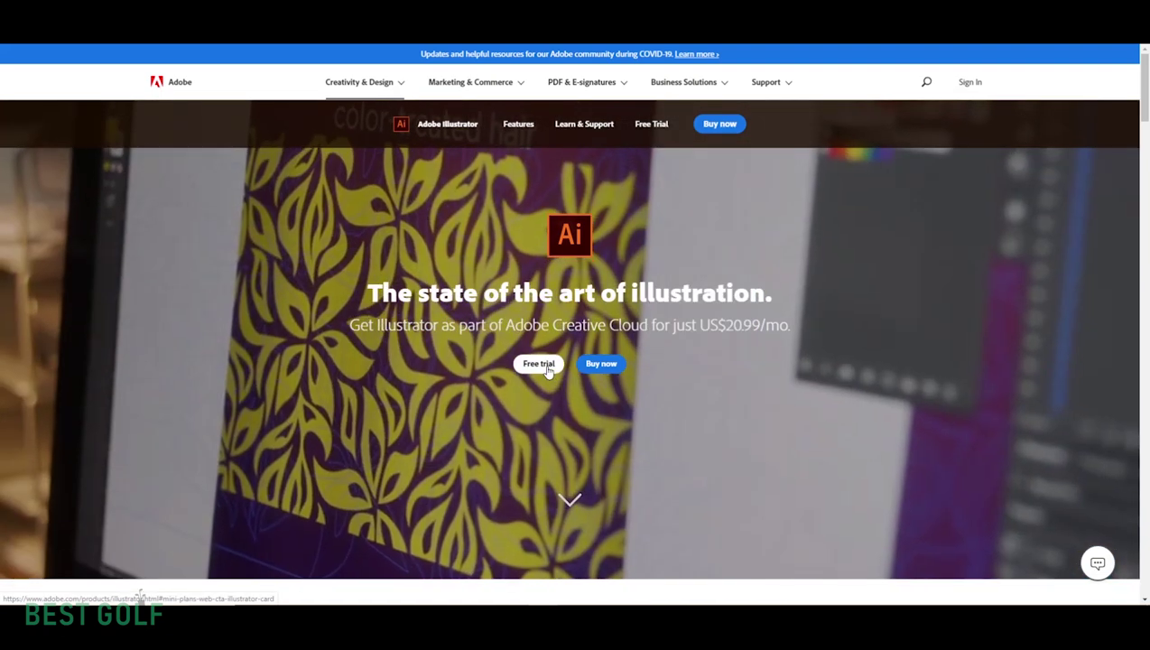
Step: Start the Illustrator free trial checkout and highlight the risk-free note and US$20.99 price
click(540, 364)
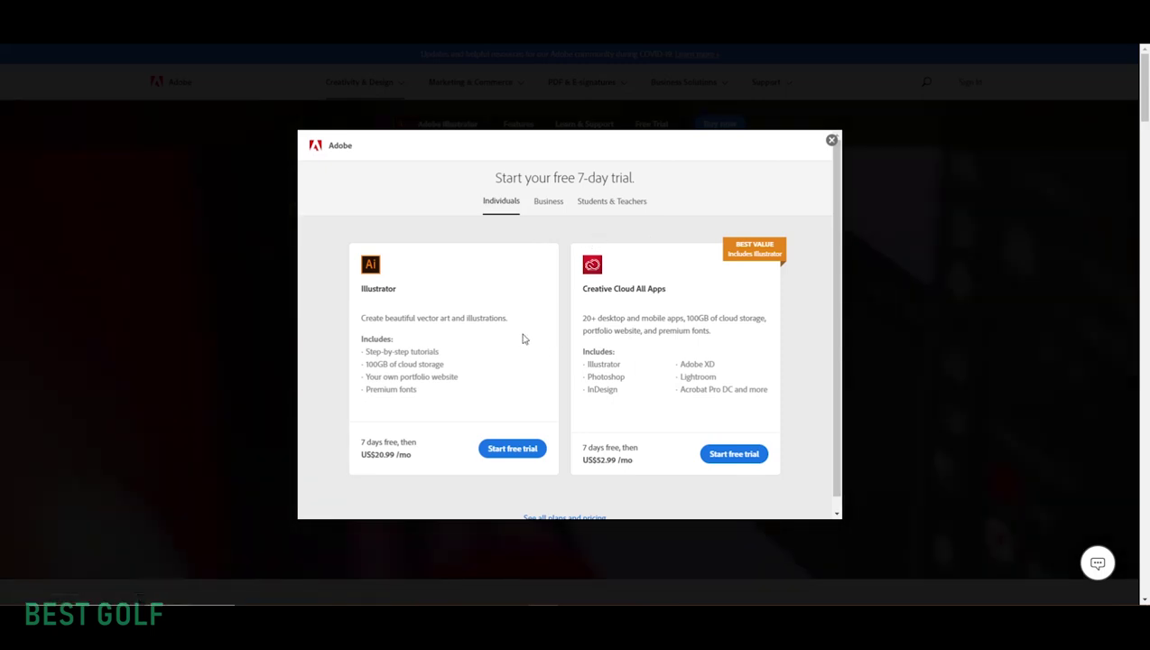
click(493, 454)
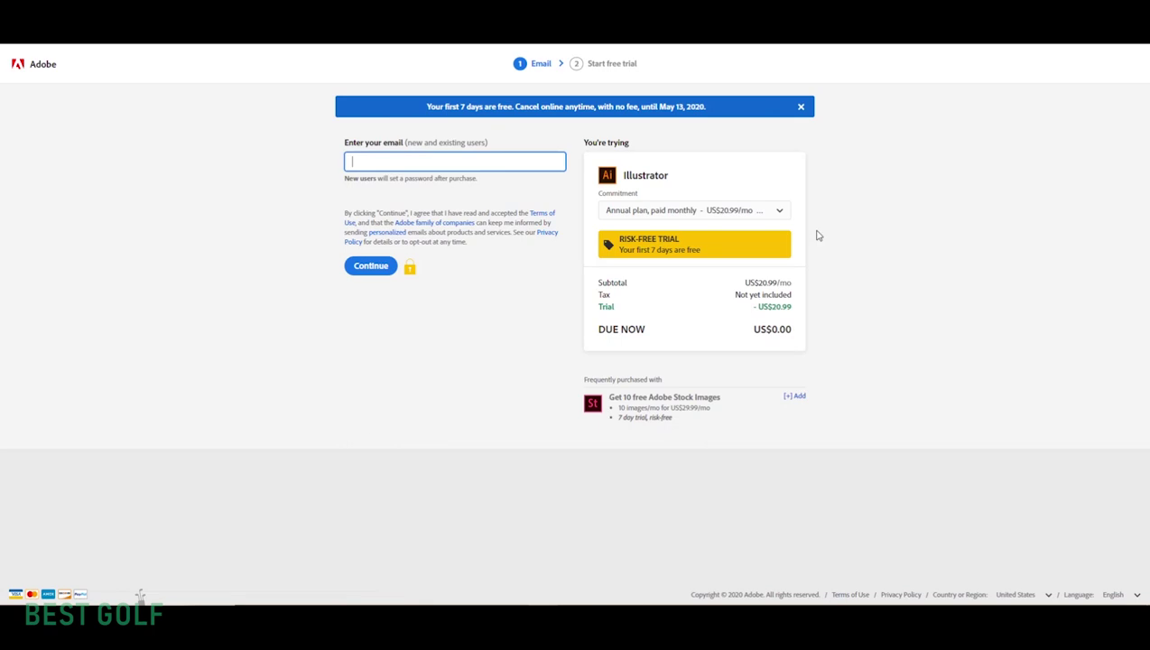
drag(612, 241, 739, 259)
click(924, 269)
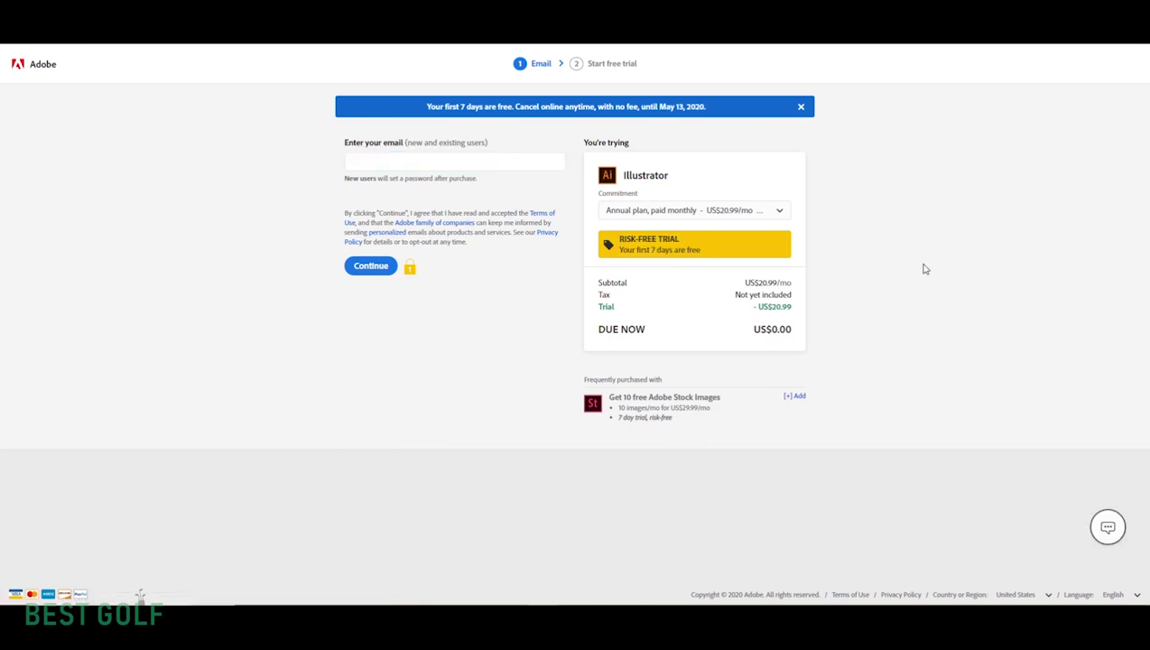
mouse_move(752, 307)
mouse_down()
mouse_move(792, 311)
mouse_move(752, 308)
mouse_up()
click(793, 315)
click(847, 318)
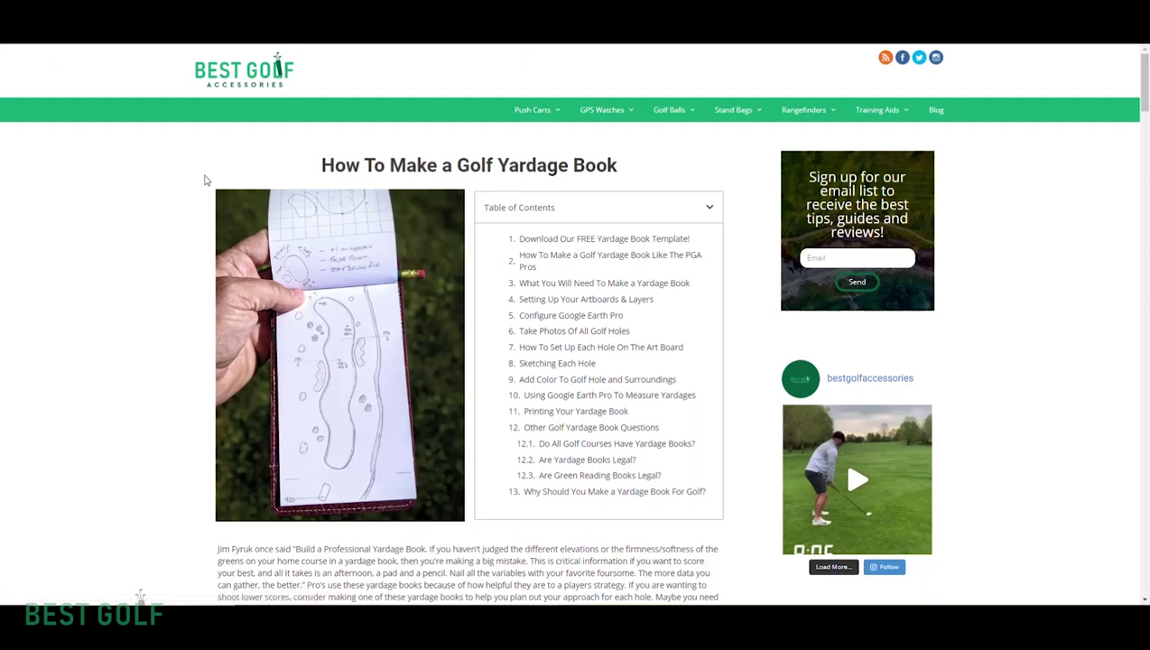
Step: Scroll to the 'Download Our FREE Yardage Book Template' heading and briefly highlight it
scroll(203, 176, down, 5)
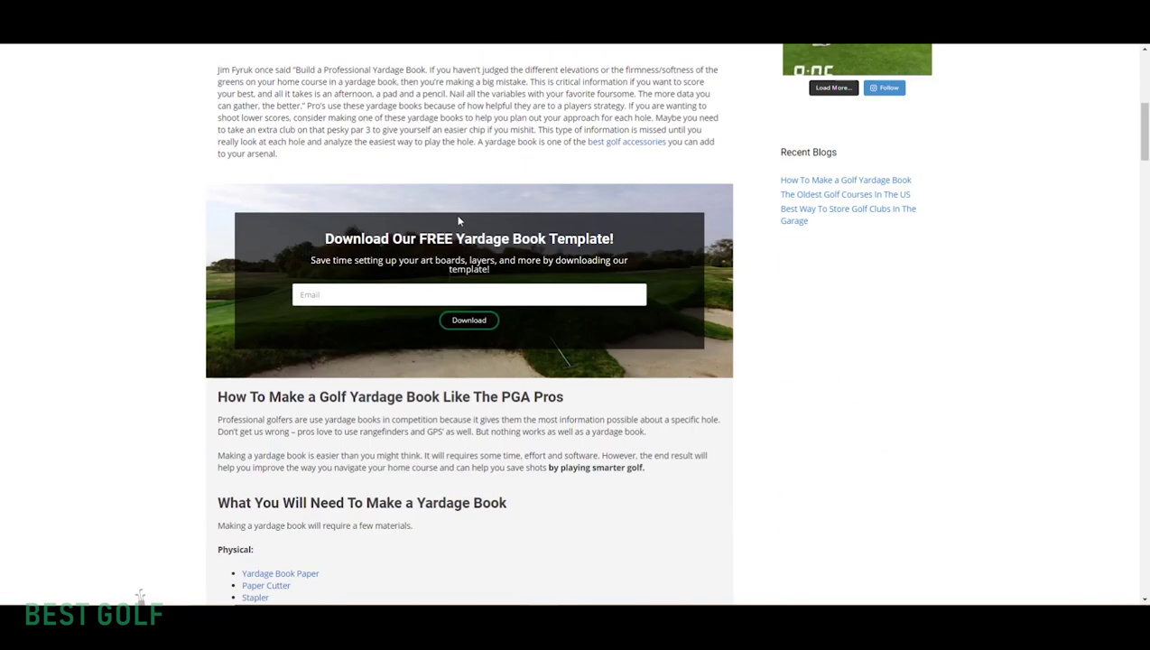
drag(419, 238, 683, 265)
click(660, 277)
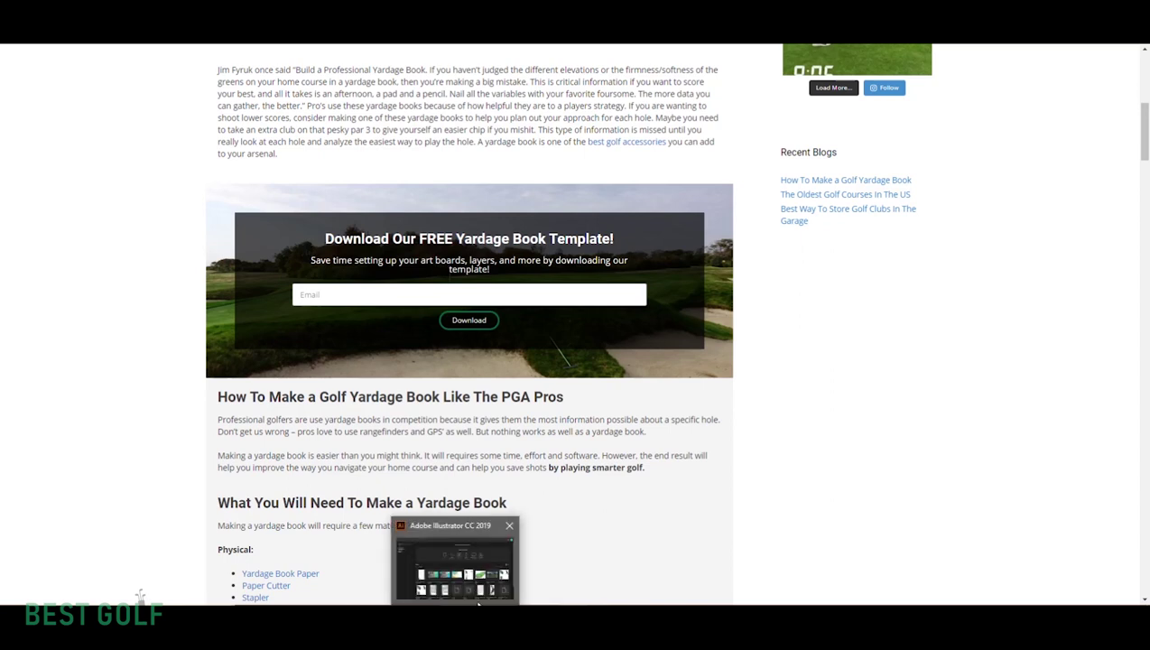
Step: Rename Untitled-2 to 'Yardage book', switch units from inches to Pixels, keeping 20 artboards
click(440, 570)
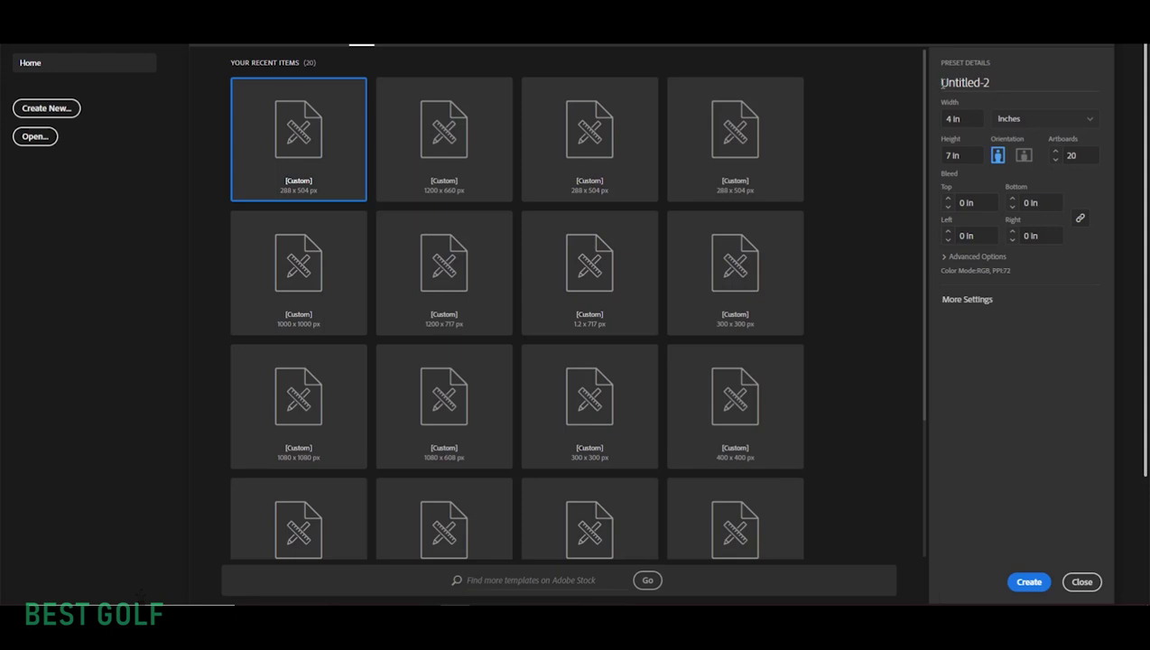
drag(941, 82, 989, 82)
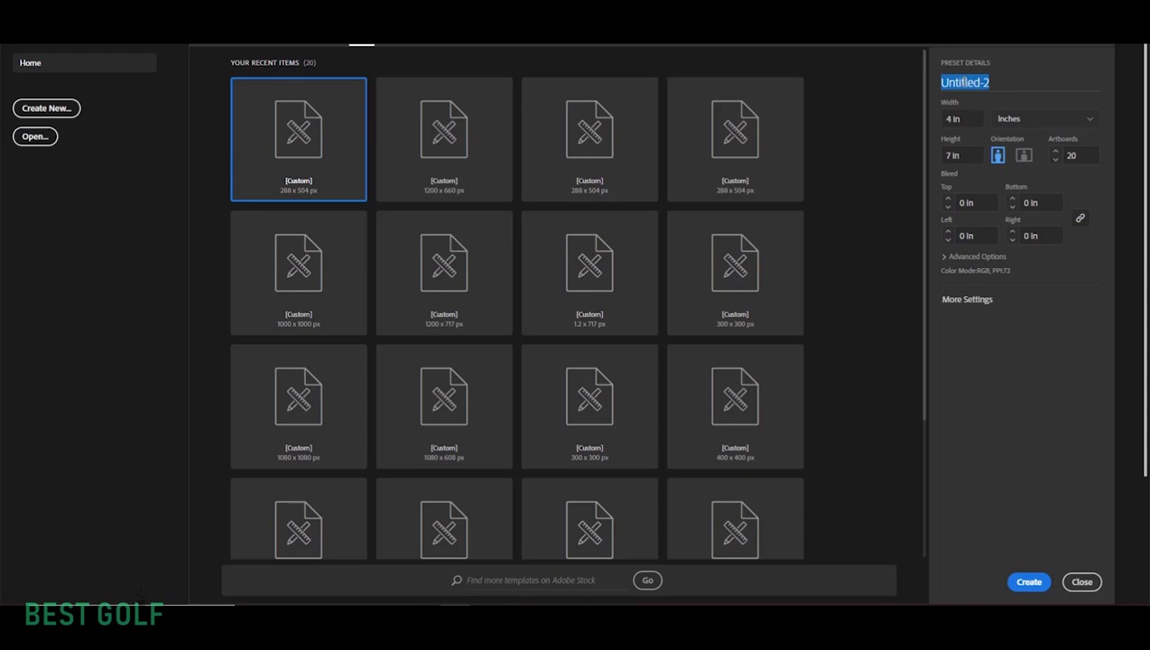
text(Yardage book)
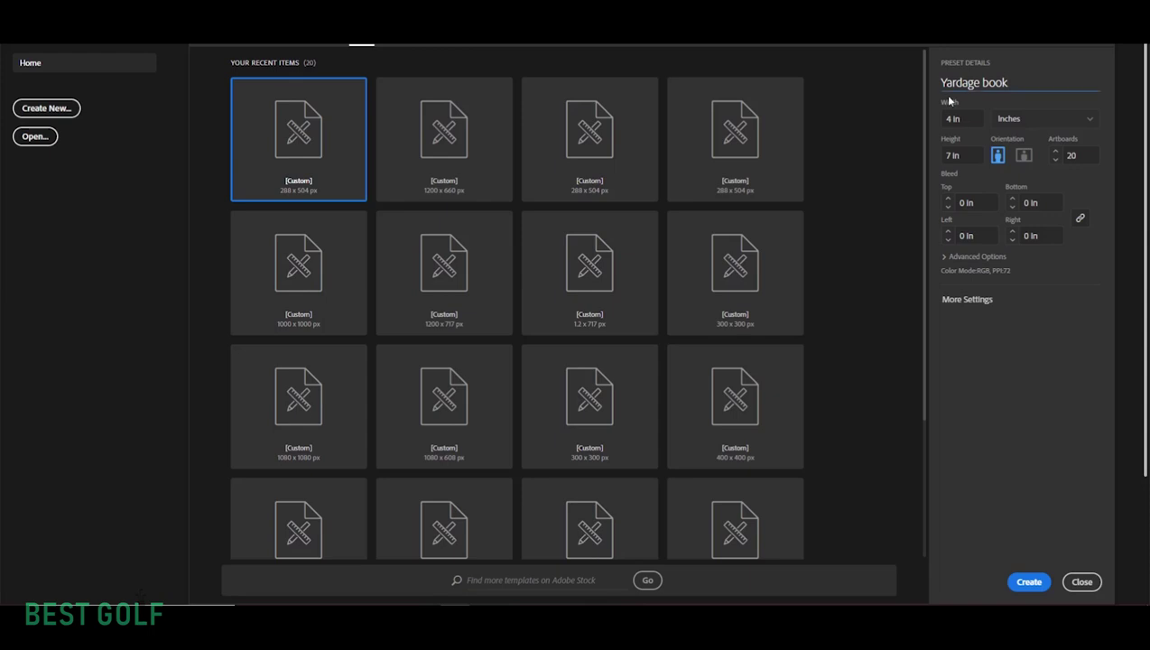
click(966, 119)
click(941, 156)
click(1040, 122)
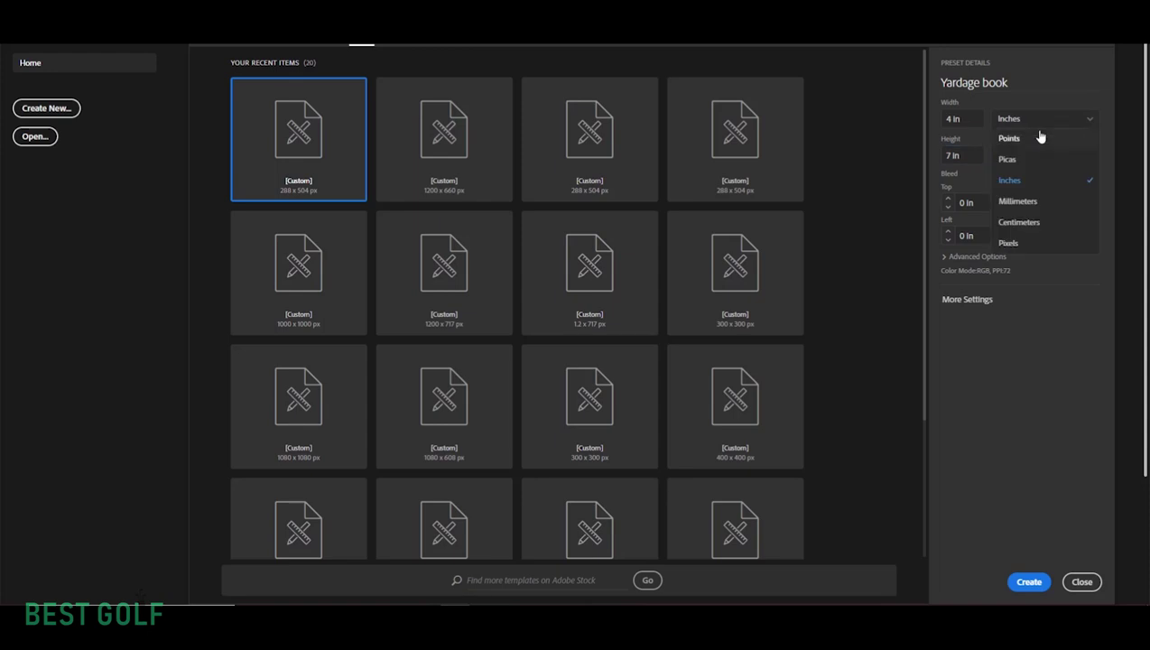
click(1044, 242)
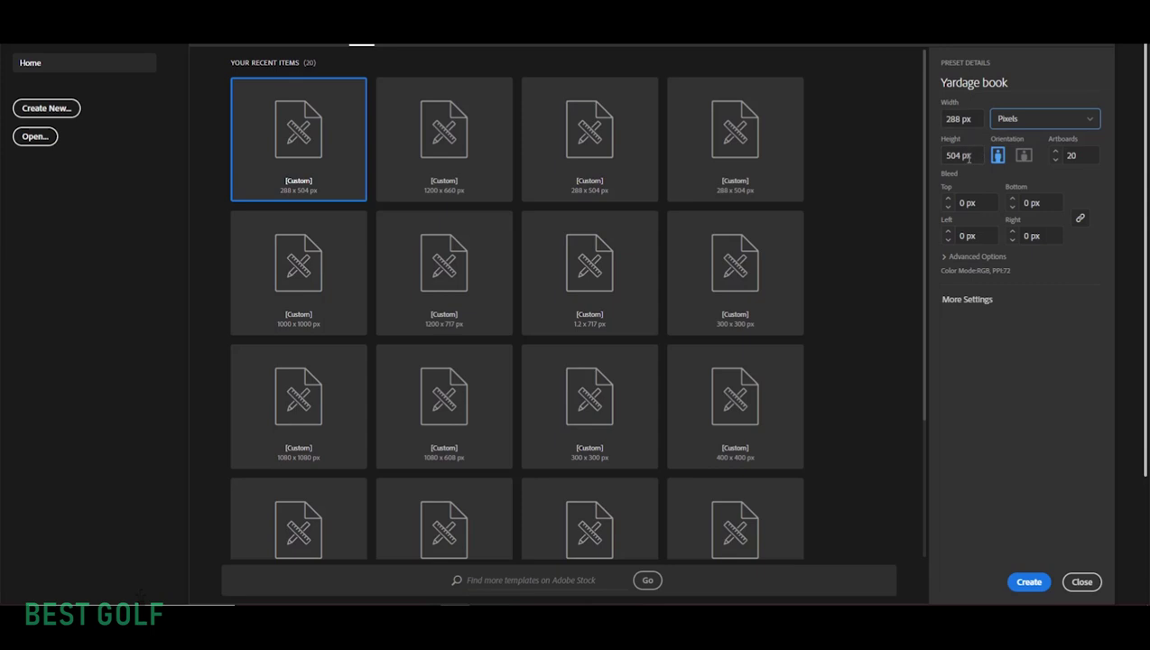
click(1079, 158)
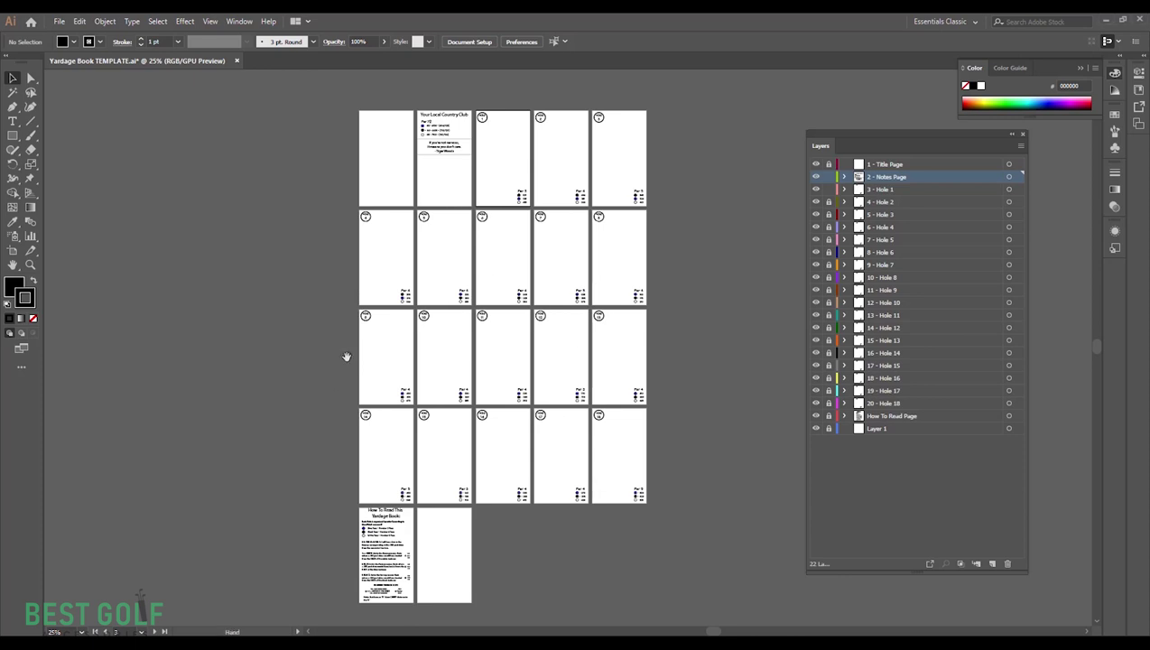
Step: Select the 1 - Title Page then 2 - Notes Page layers and zoom in on the pages
drag(444, 244, 446, 217)
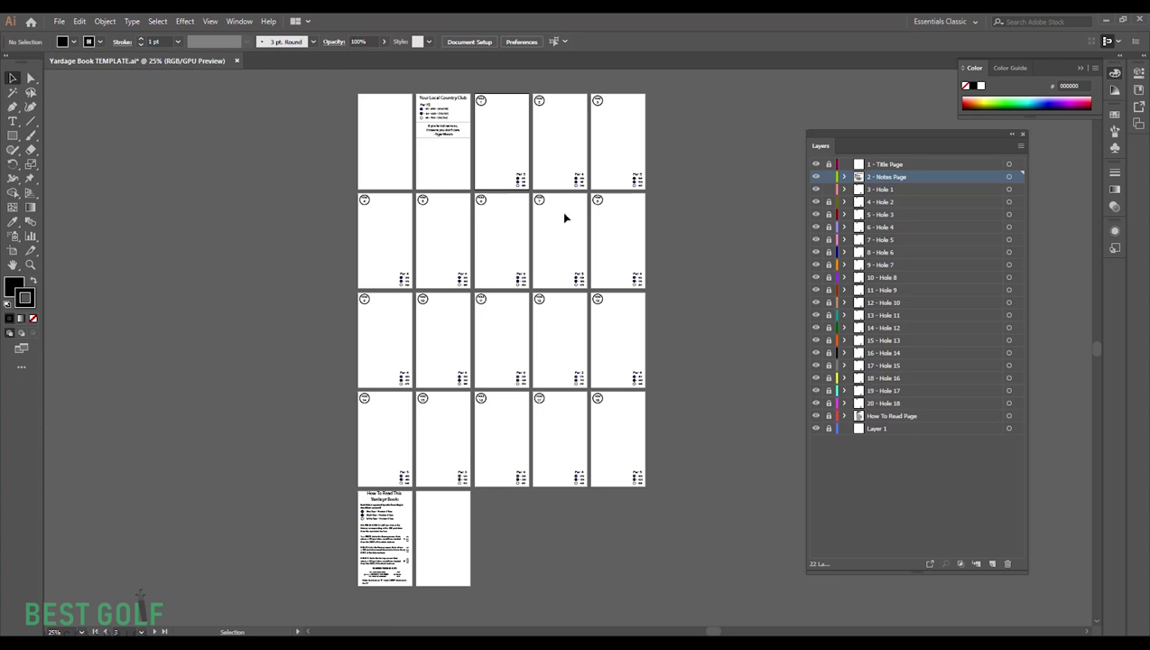
click(908, 164)
click(902, 178)
scroll(463, 187, up, 5)
scroll(457, 170, up, 4)
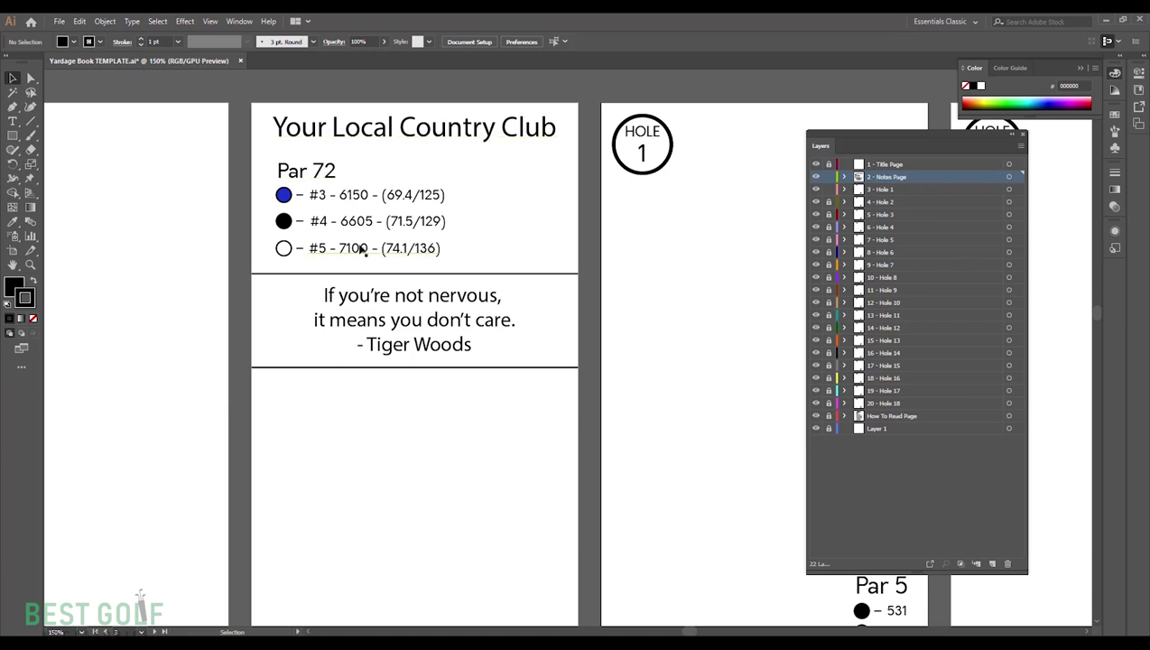
Step: Pan and zoom across the hole pages to Hole 1's Par 5 block, then back to the front pages
mouse_move(423, 367)
scroll(423, 366, down, 2)
scroll(432, 368, down, 2)
drag(431, 369, 225, 305)
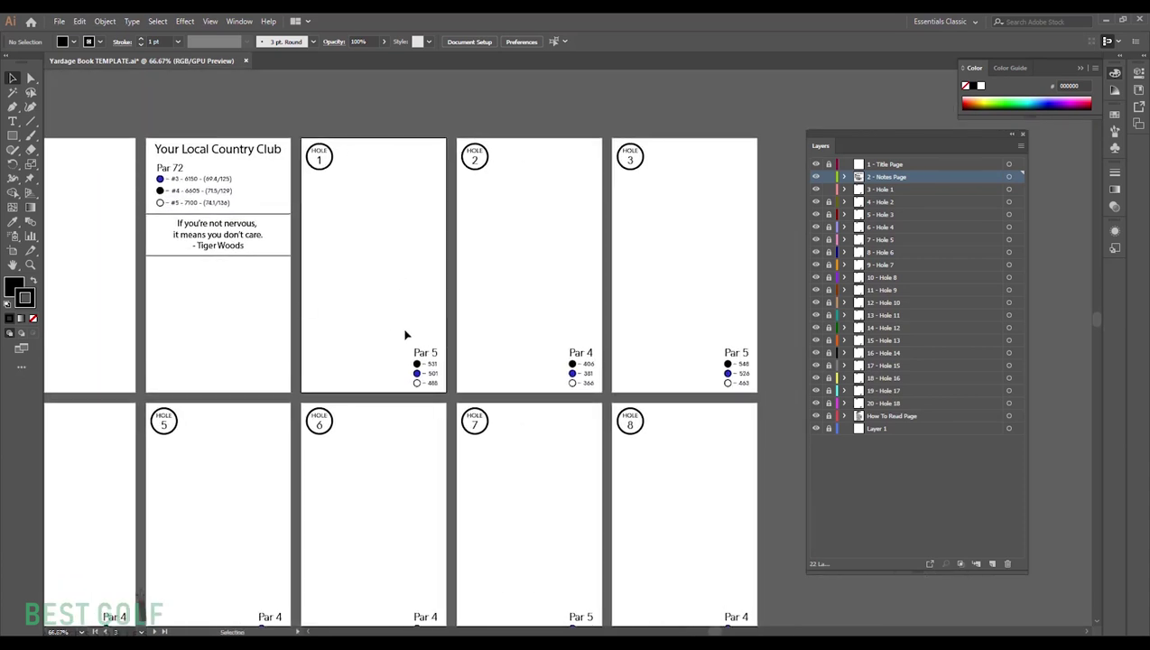
scroll(406, 335, up, 2)
drag(411, 345, 393, 271)
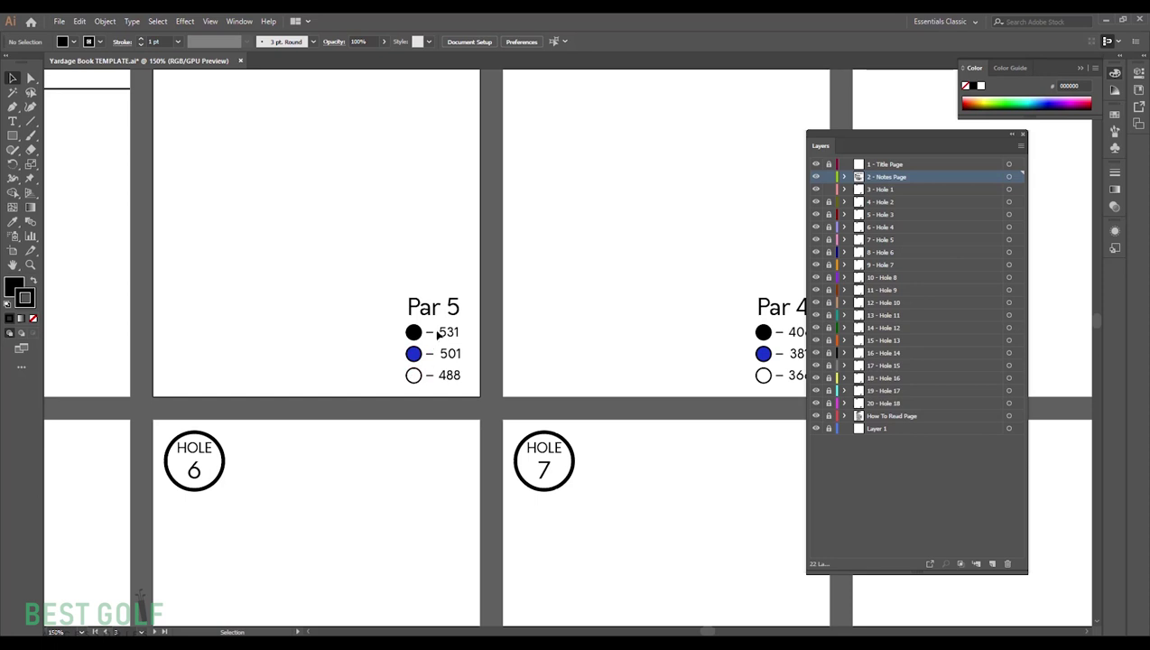
scroll(437, 377, left, 3)
scroll(398, 213, down, 4)
drag(550, 263, 572, 270)
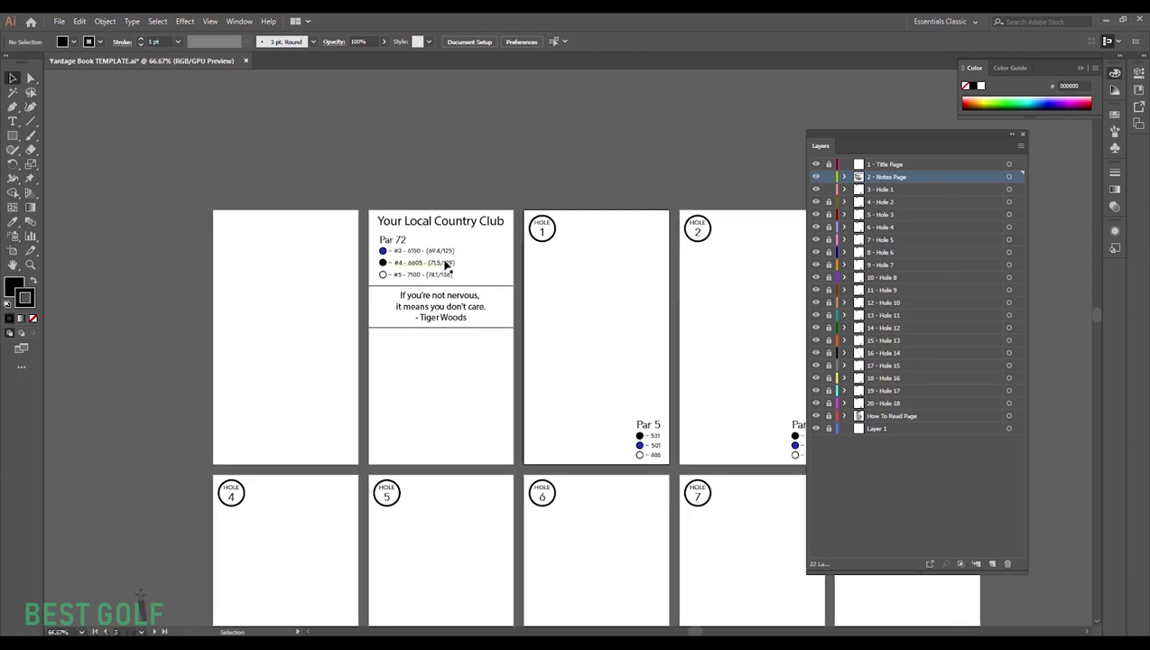
drag(481, 249, 543, 282)
scroll(543, 283, up, 3)
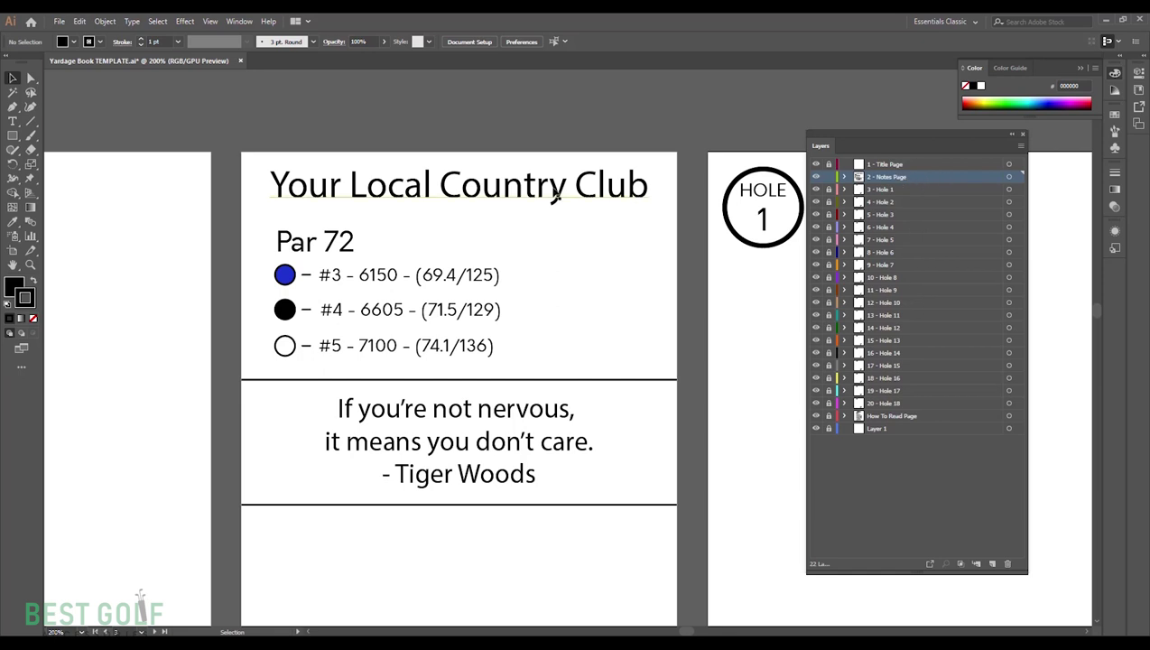
Step: Toggle the 2 - Notes Page layer's visibility and unlock it
click(816, 177)
click(817, 177)
click(829, 176)
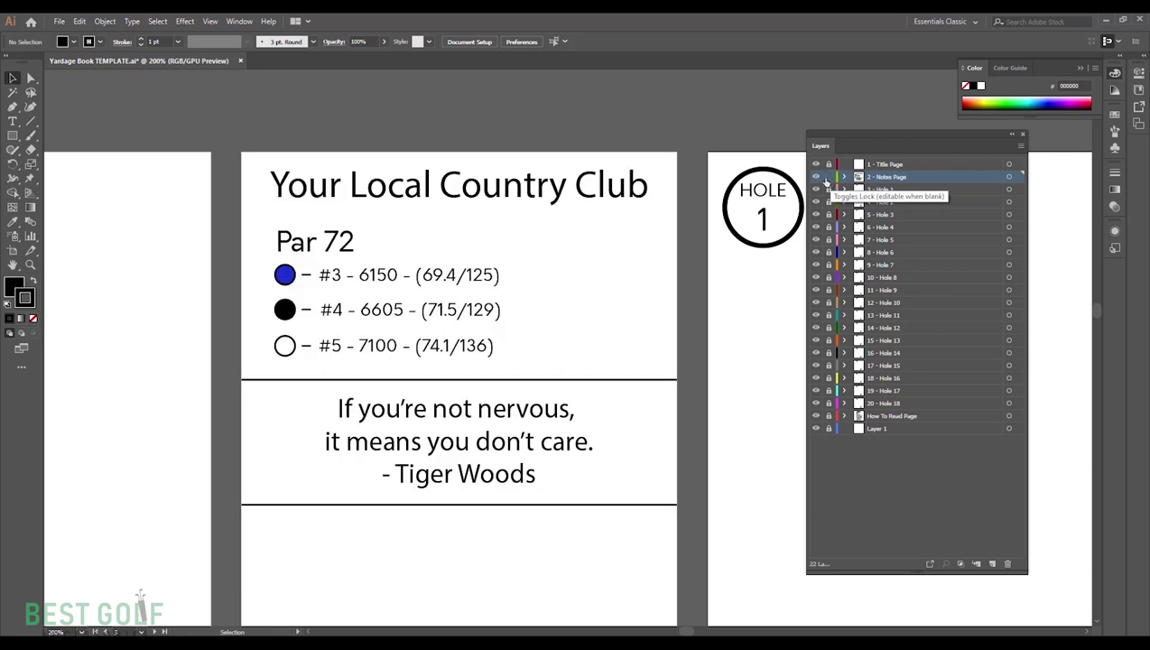
Step: Replace the notes page title with 'Your Local Course'
click(408, 186)
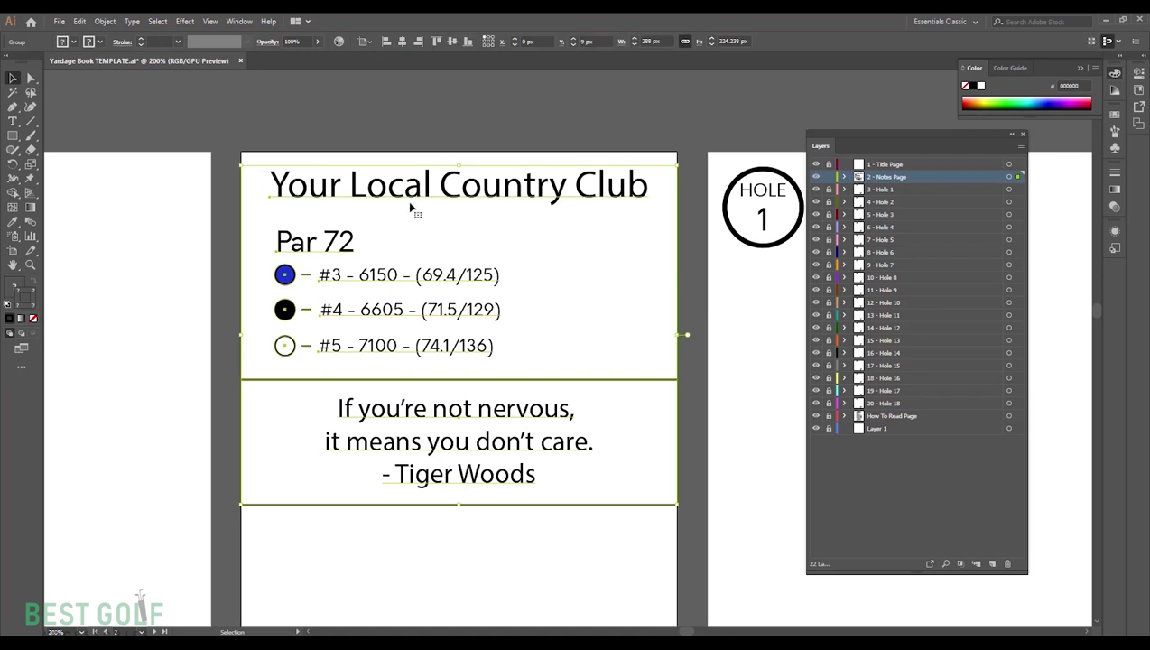
key(t)
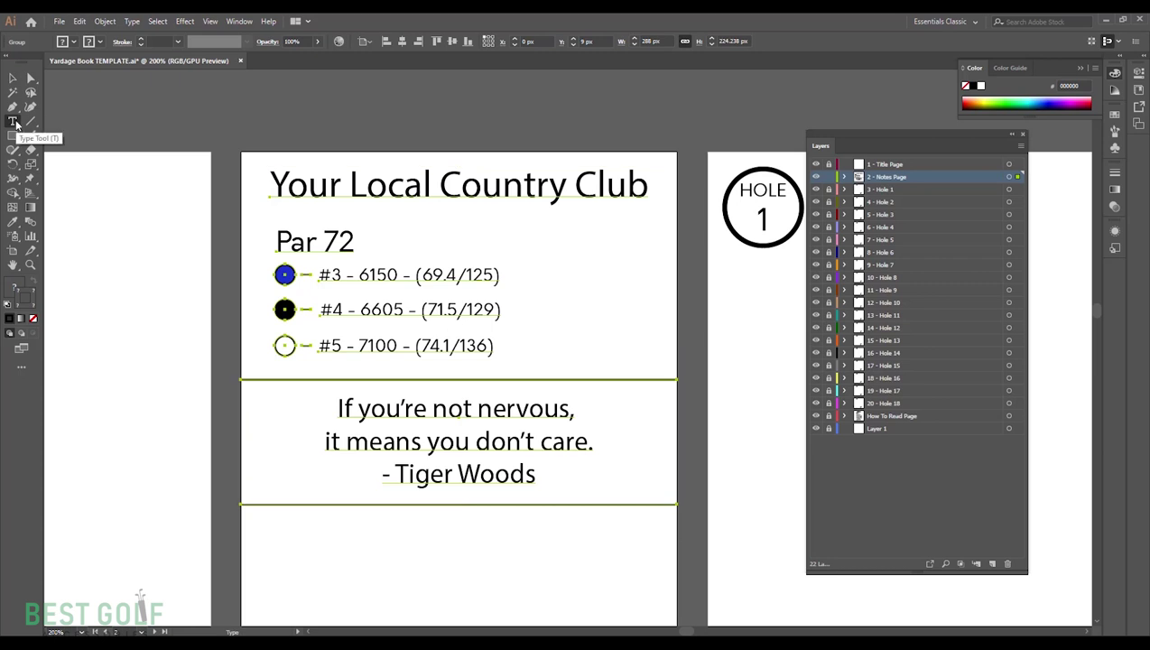
click(361, 184)
key(ctrl+a)
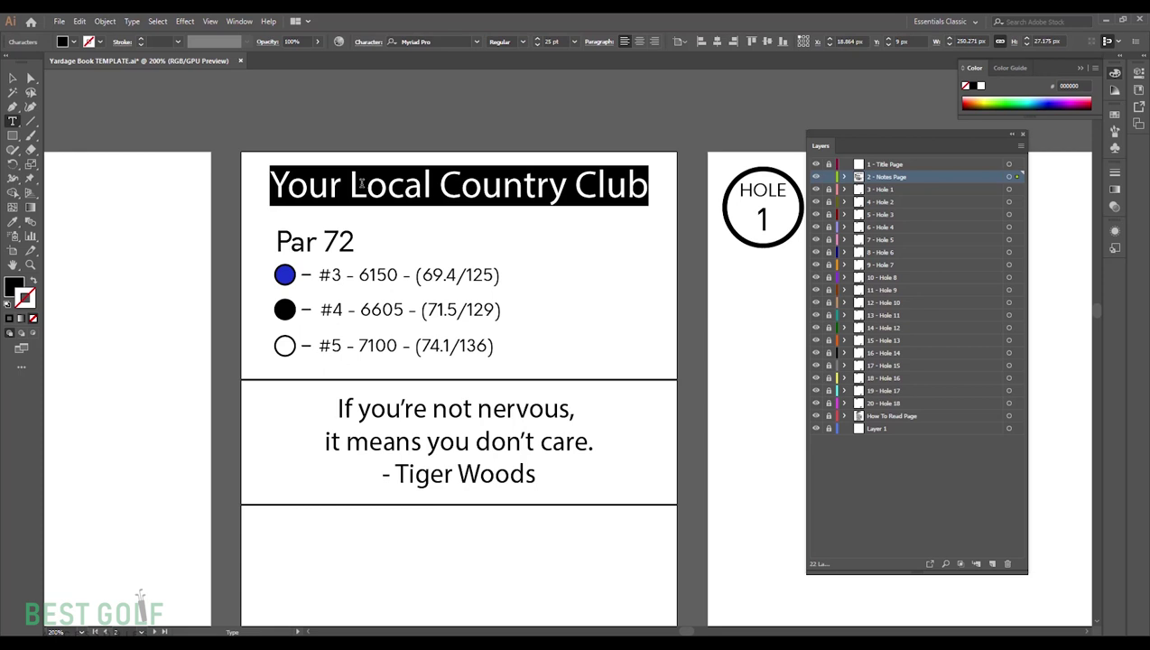
text(Your Local Course)
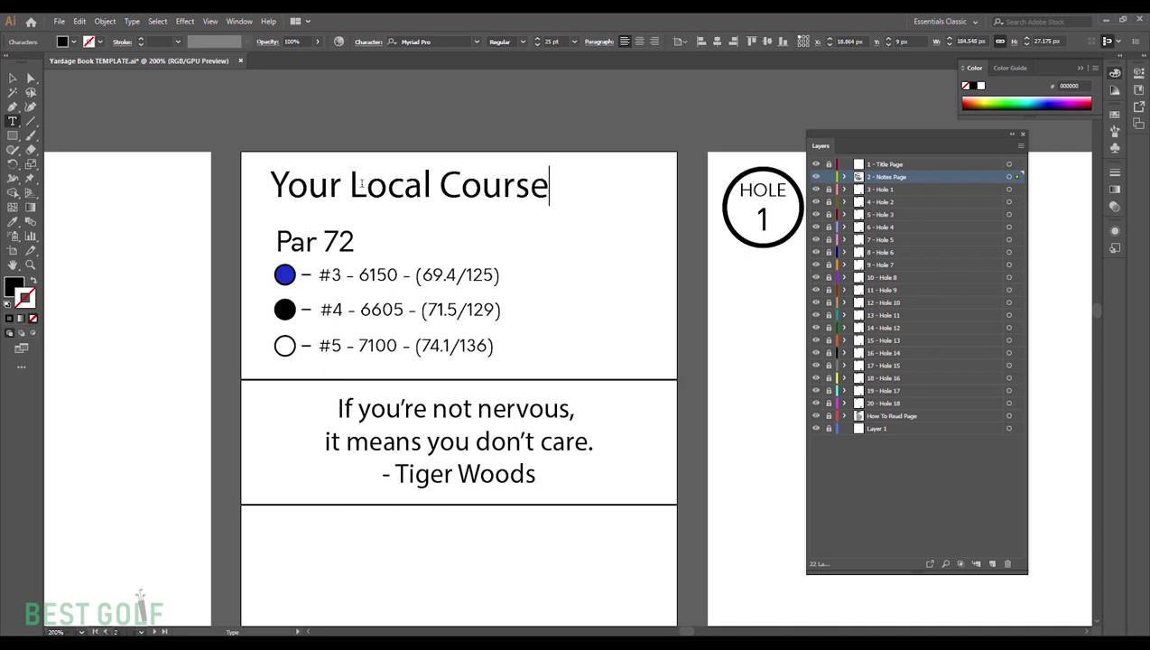
Step: Check the Par 72, #3 tee and Tiger Woods quote text, then reposition over the title page
click(336, 242)
click(338, 279)
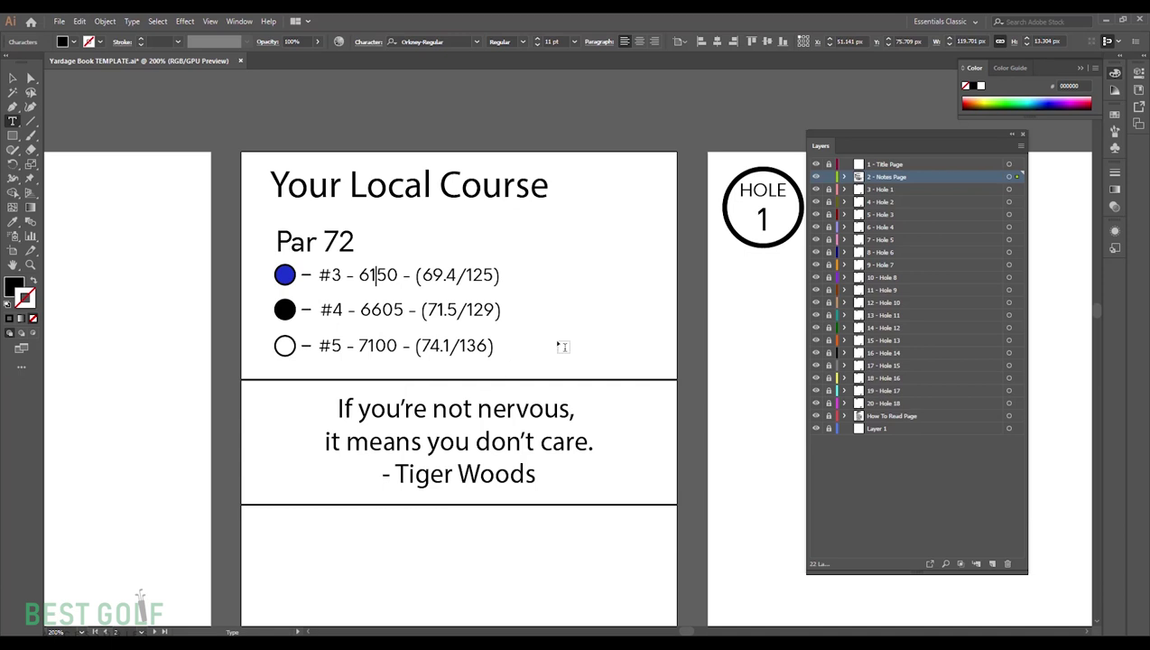
click(442, 411)
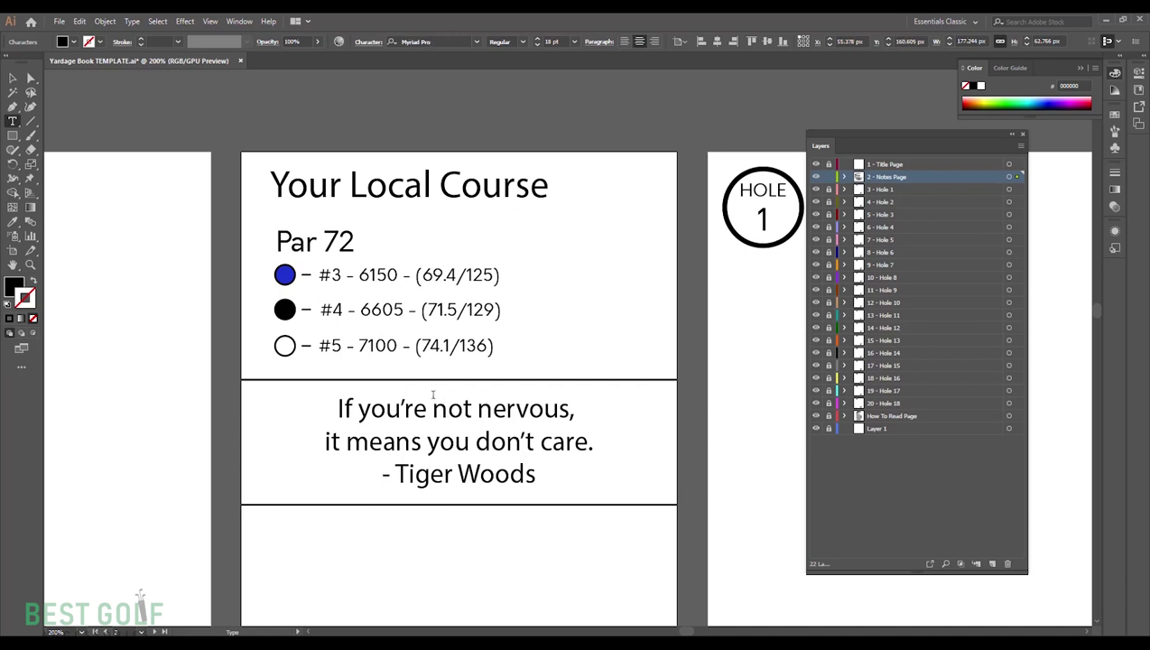
key(Escape)
drag(668, 475, 511, 390)
drag(357, 460, 554, 477)
key(t)
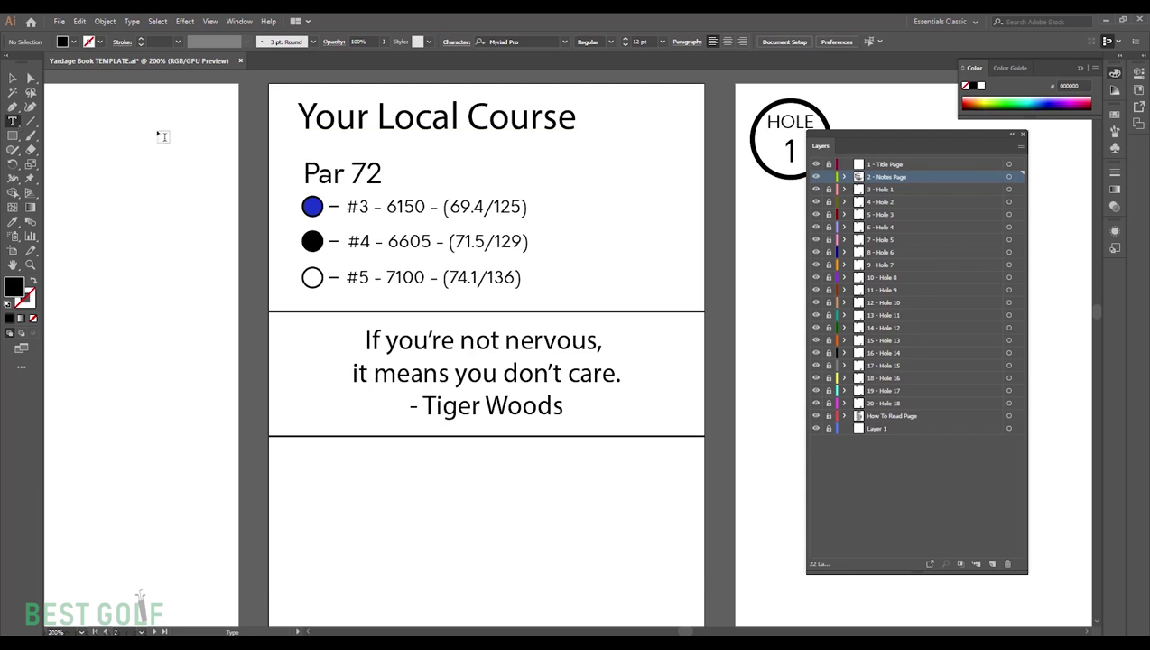
Step: Centre the tee marker circles and select the blue circle beside #3 - 6150 with Direct Selection
scroll(311, 271, up, 3)
scroll(400, 271, down, 1)
drag(400, 271, 472, 323)
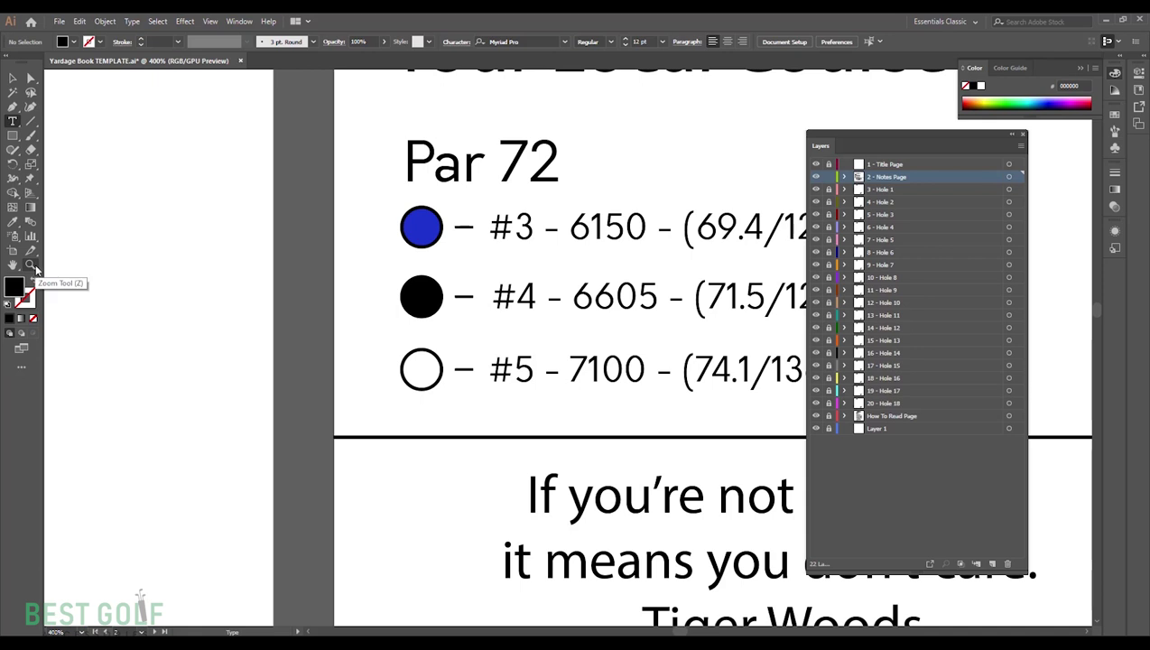
key(v)
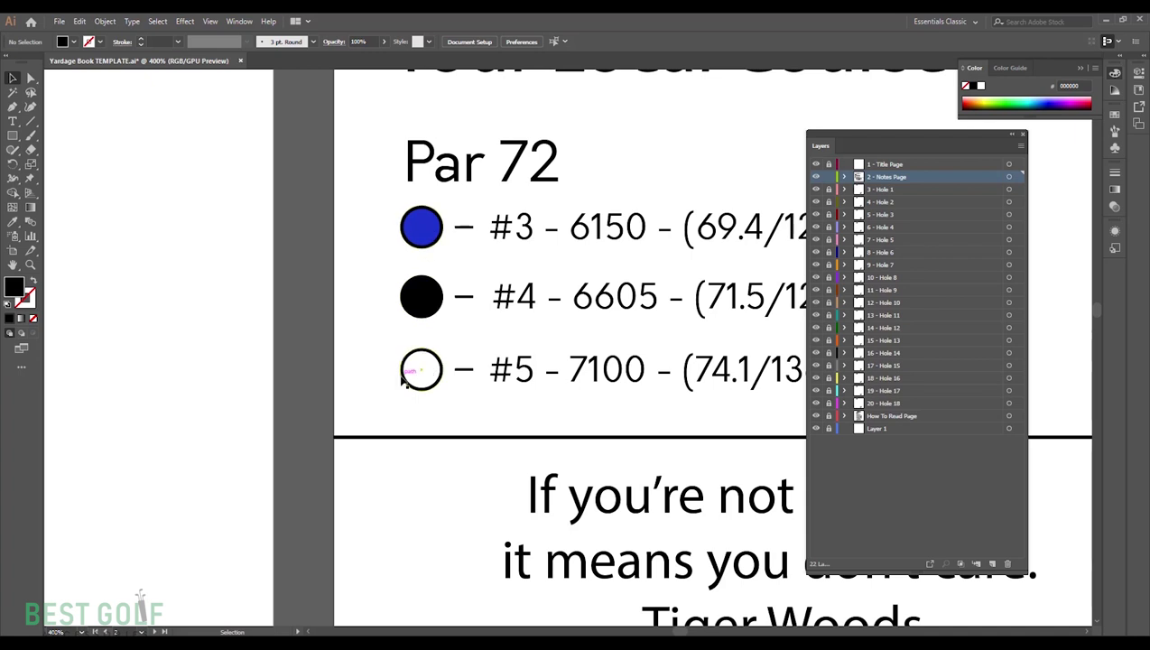
key(a)
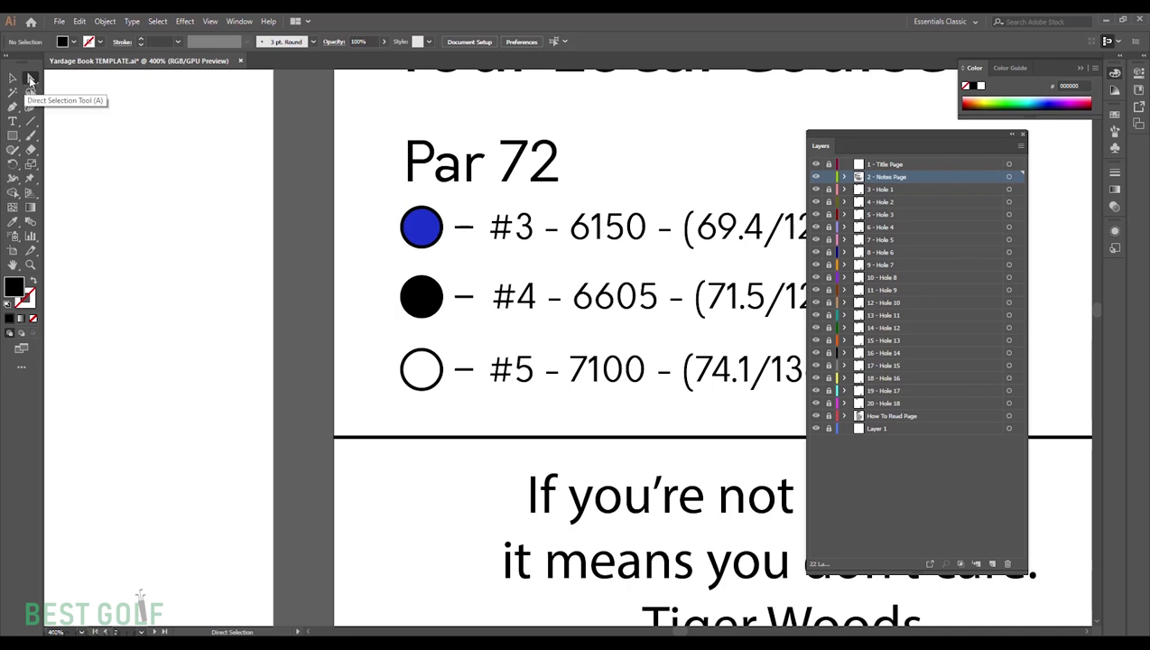
click(430, 228)
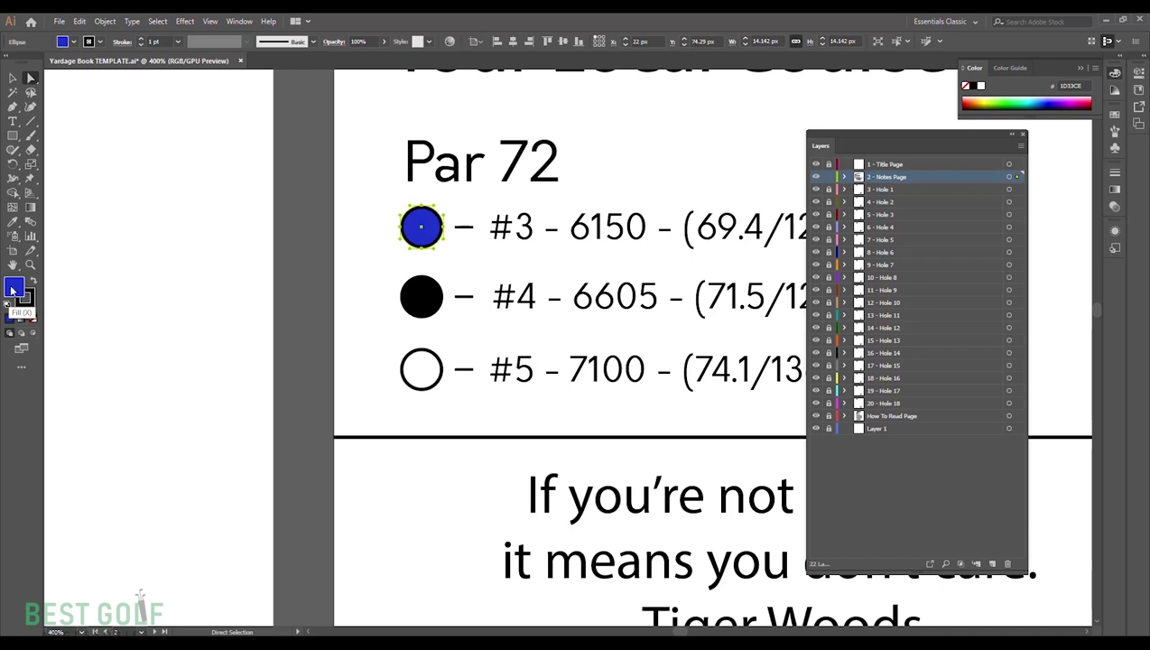
Step: Try a green fill and no stroke on the blue circle, then undo the change
double_click(13, 289)
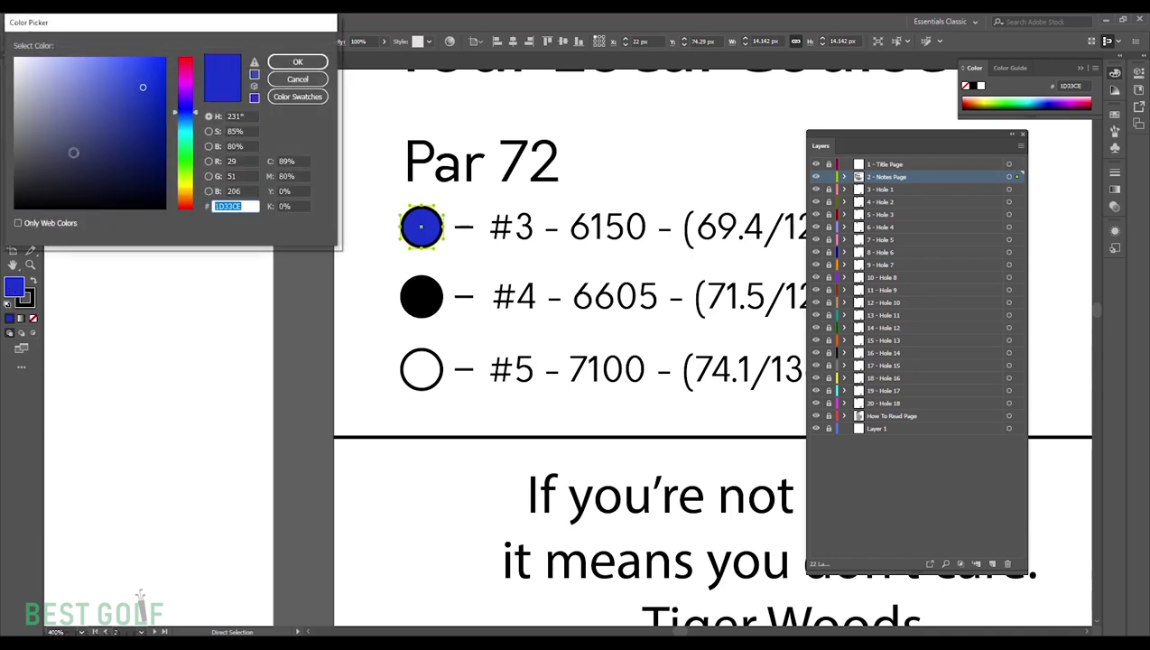
click(186, 151)
click(187, 160)
click(293, 63)
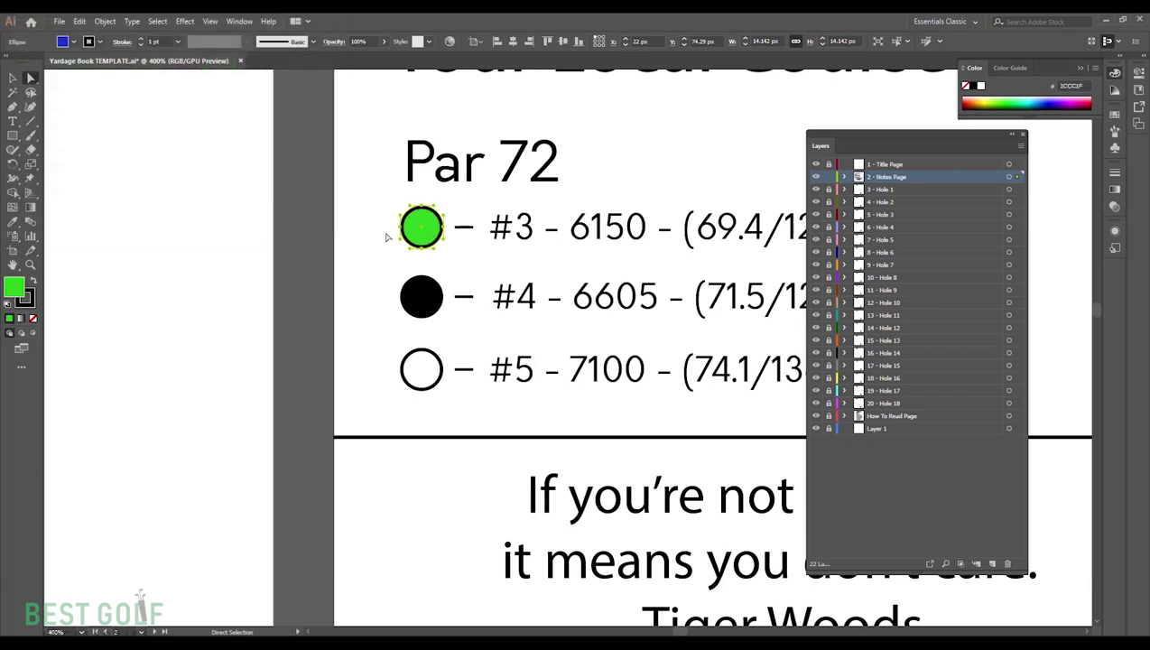
double_click(27, 300)
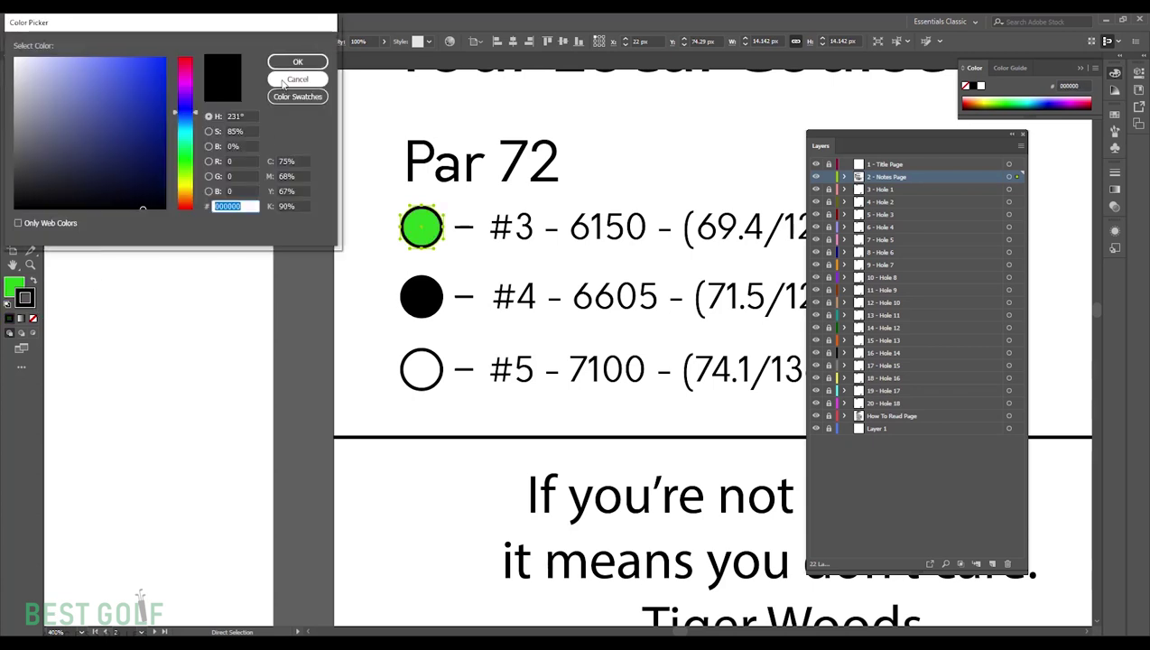
click(283, 81)
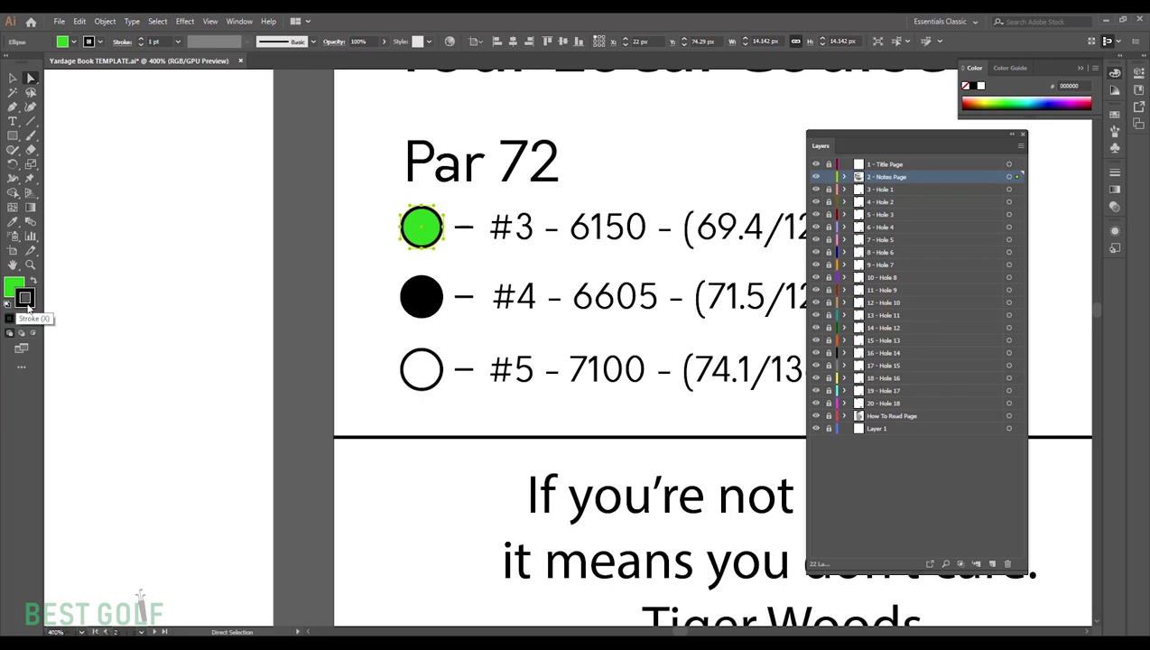
click(33, 319)
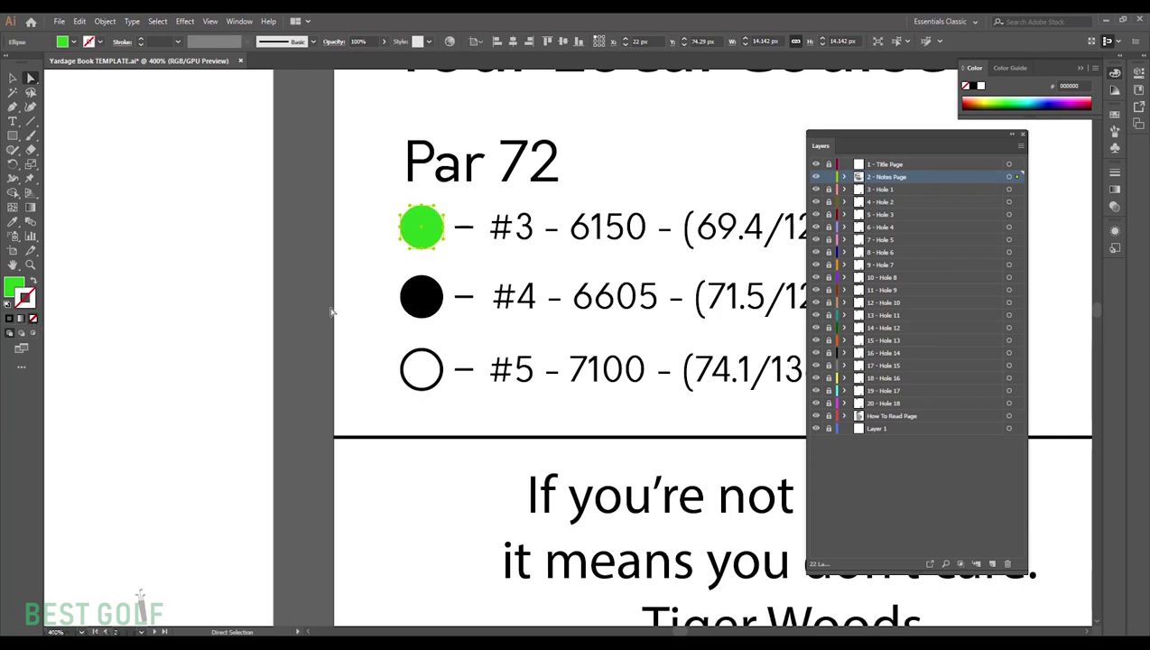
key(ctrl+z)
key(ctrl+z)
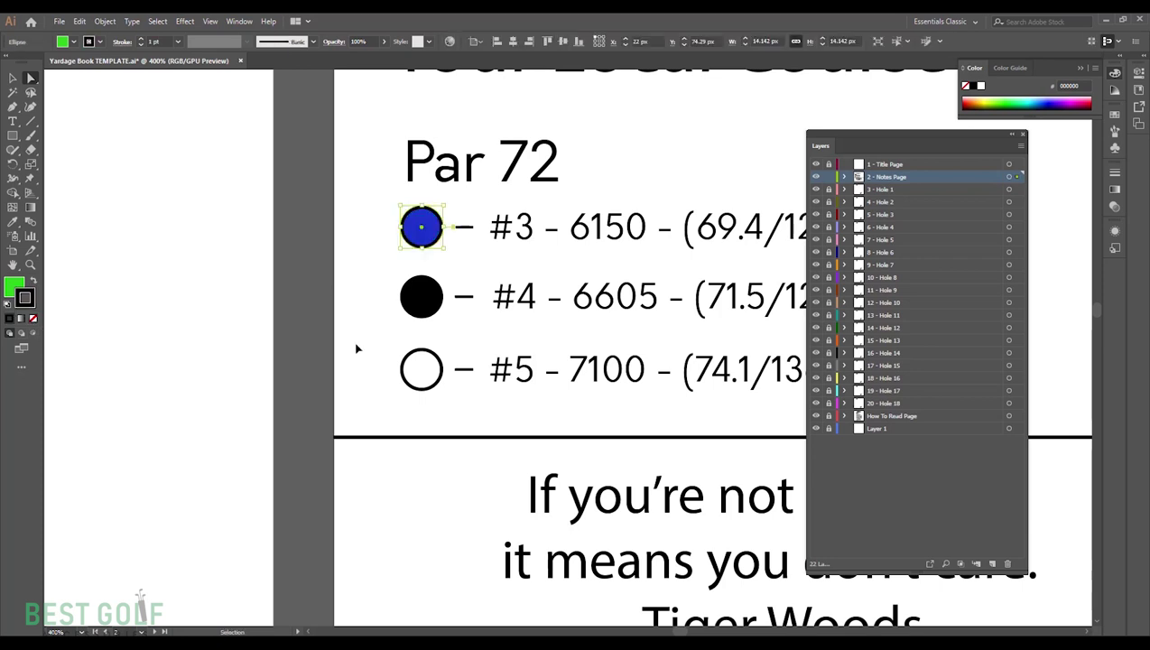
Step: Deselect the circle and scroll out to view the full grid of yardage book pages
click(358, 344)
key(v)
scroll(356, 342, right, 3)
scroll(357, 342, down, 1)
scroll(353, 339, down, 2)
scroll(709, 392, right, 10)
scroll(708, 393, down, 5)
scroll(519, 302, left, 5)
scroll(666, 354, down, 3)
scroll(398, 329, down, 1)
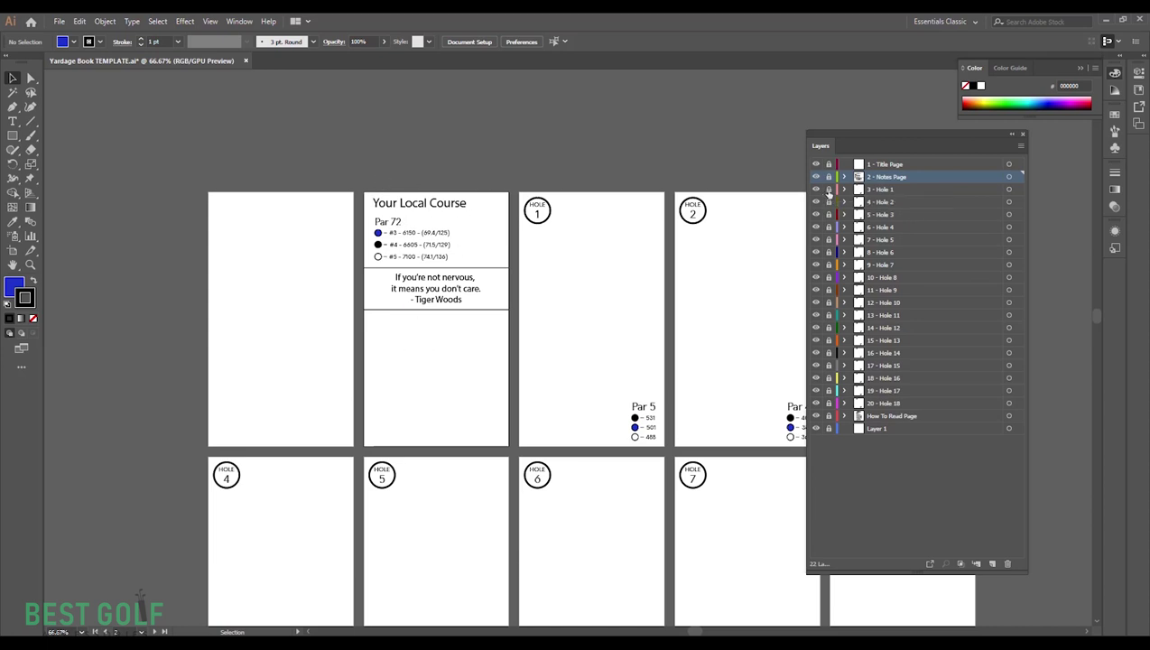
Step: Activate the 3 - Hole 1 layer, zoom in on the Hole 1 page and test-select its badge circle
click(899, 189)
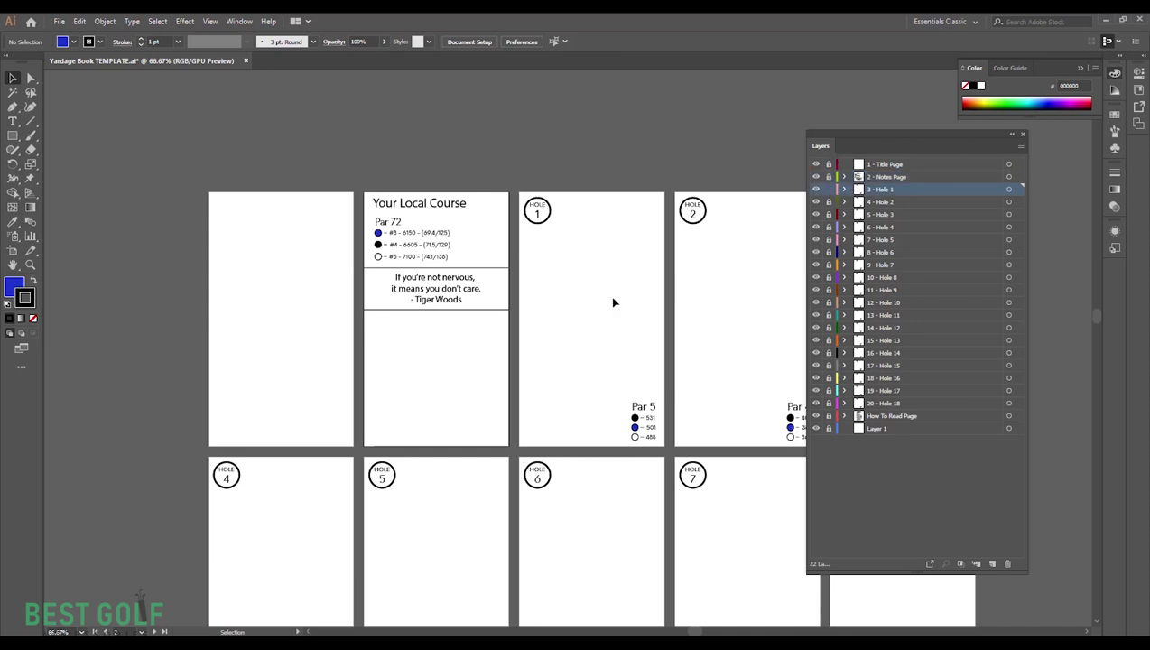
drag(601, 300, 544, 290)
scroll(536, 287, up, 1)
scroll(536, 286, up, 2)
scroll(490, 213, up, 3)
key(a)
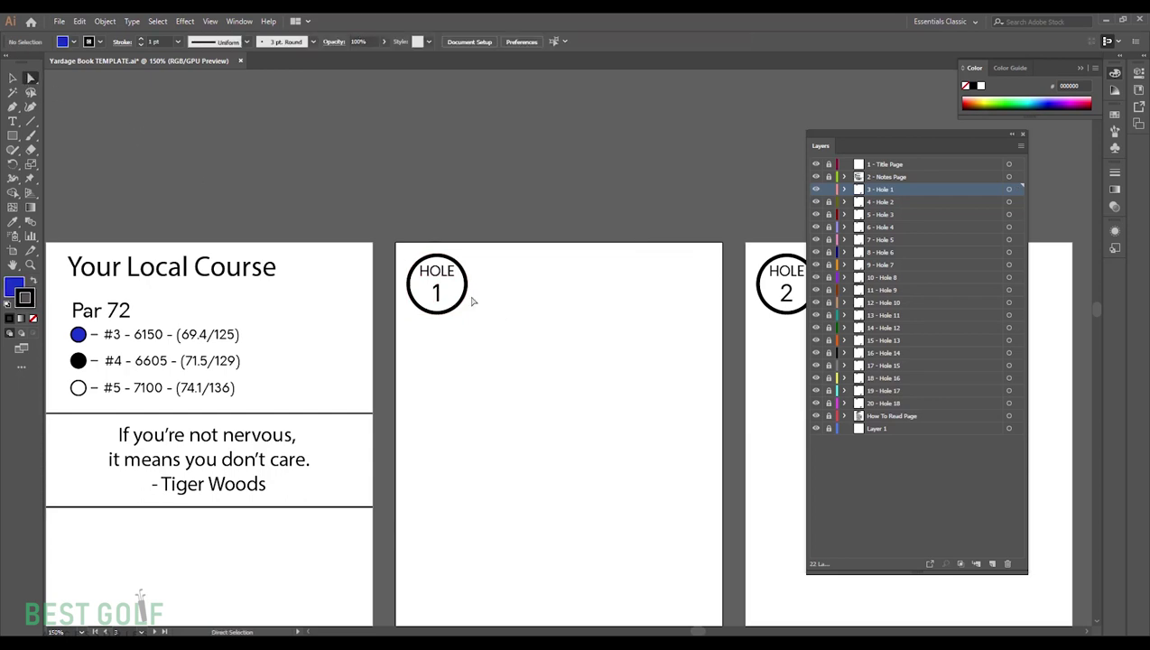
click(469, 301)
click(526, 318)
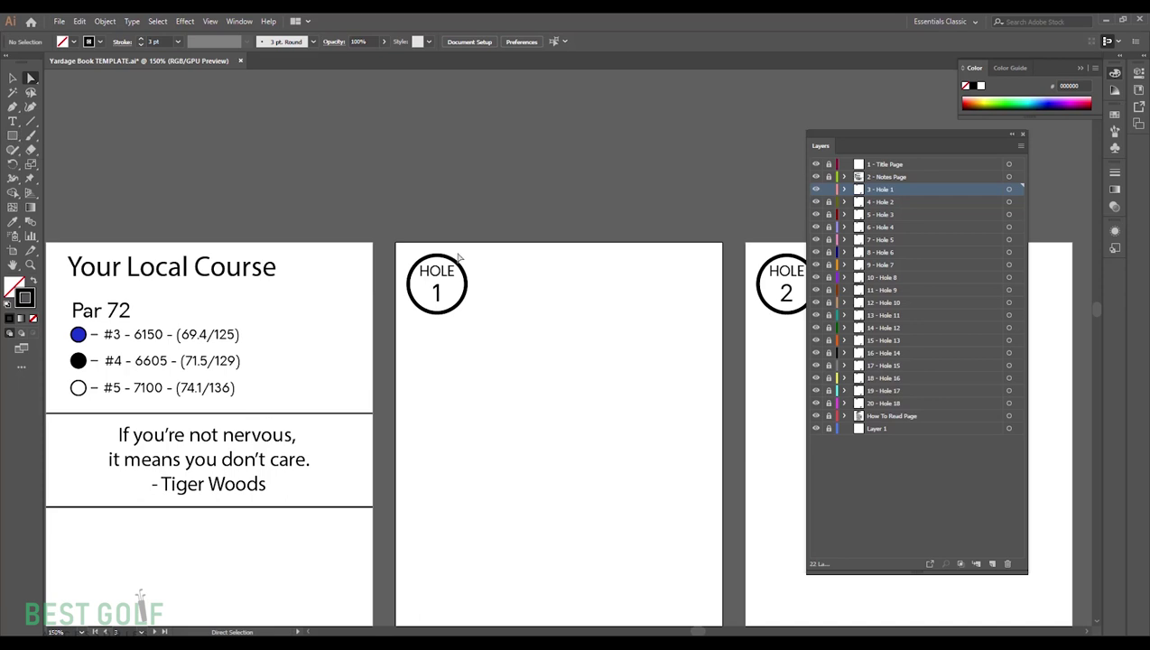
scroll(575, 429, down, 5)
scroll(575, 429, right, 3)
Step: Draw a test rectangle beside the HOLE 1 badge, paste a copy below, then undo them
scroll(480, 287, up, 2)
scroll(480, 287, left, 3)
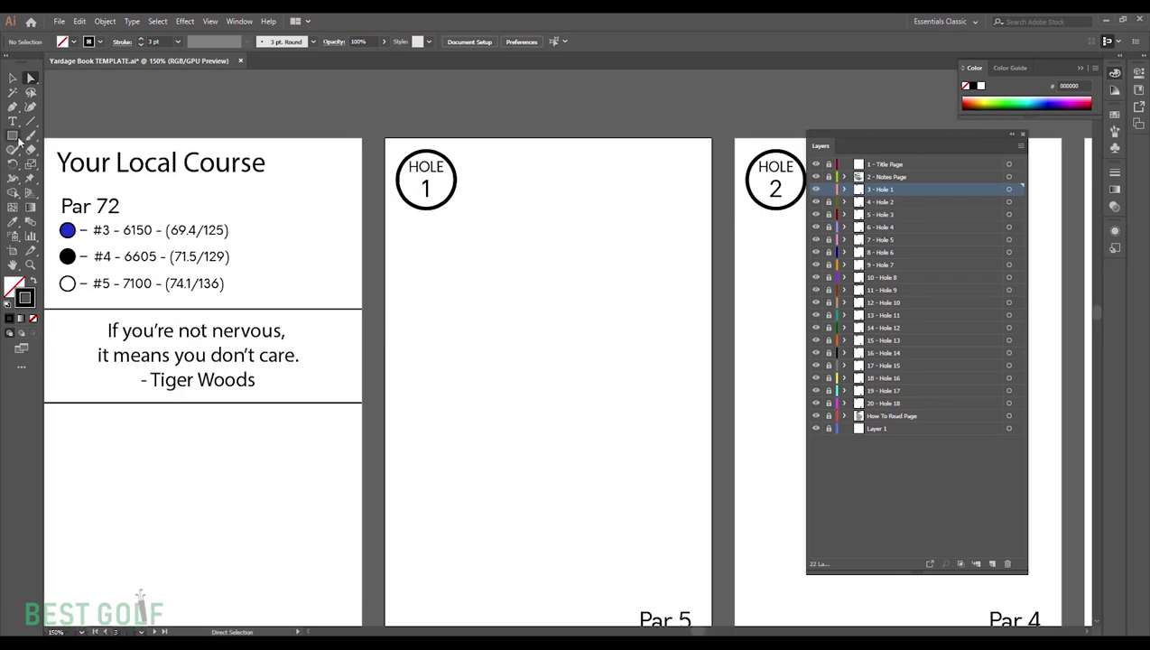
drag(510, 159, 571, 199)
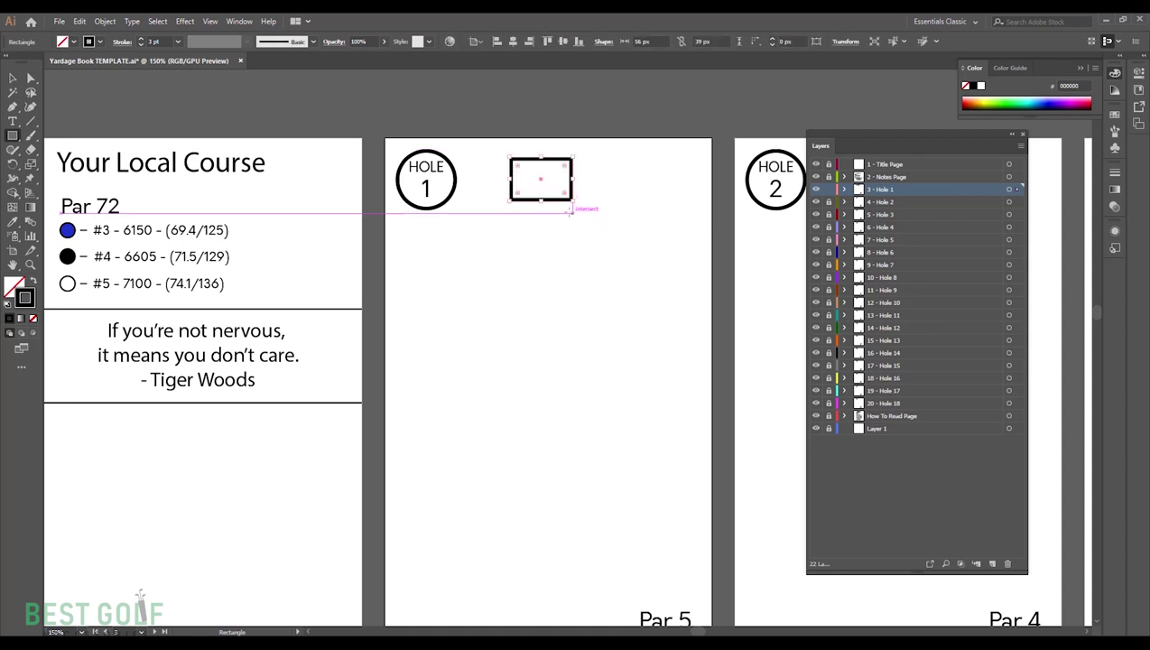
key(ctrl+c)
key(ctrl+v)
drag(572, 332, 567, 339)
key(ctrl+z)
key(ctrl+z)
key(ctrl+z)
key(ctrl+z)
key(ctrl+z)
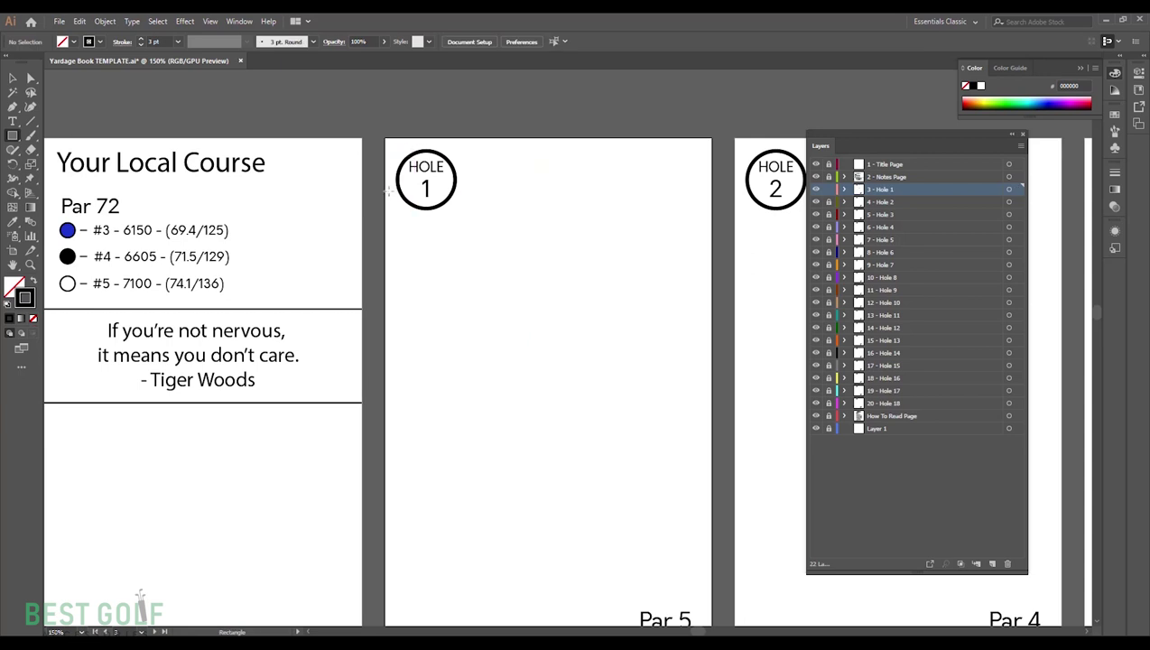
Step: Pan to the Hole 1 Par 5 block listing 531, 501 and 488 yards
key(v)
drag(608, 358, 496, 207)
drag(562, 353, 518, 221)
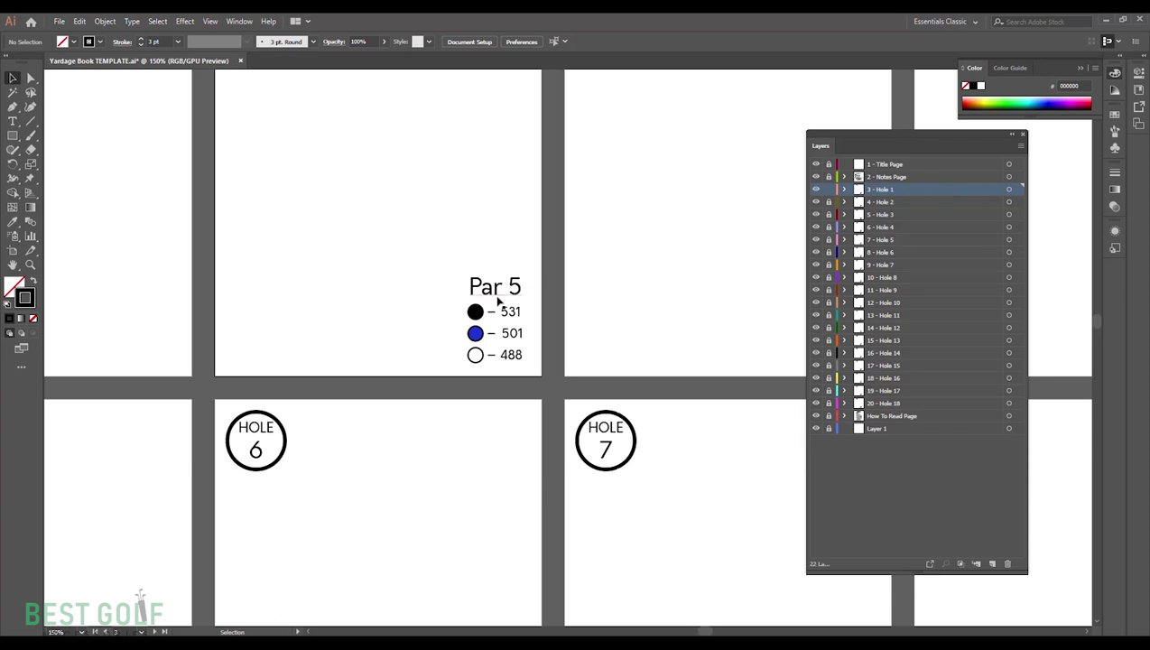
Step: Remove the stray 'v' typed into the 531 yardage text, leaving the number unchanged
key(t)
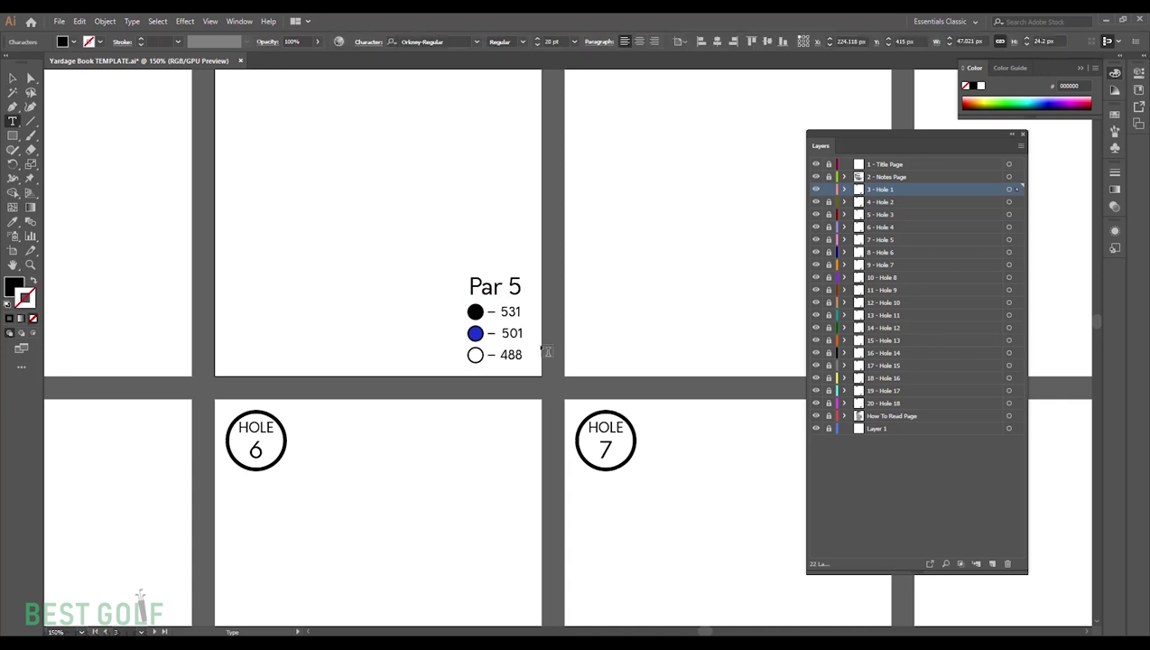
click(507, 312)
text(v)
key(BackSpace)
key(Escape)
click(388, 277)
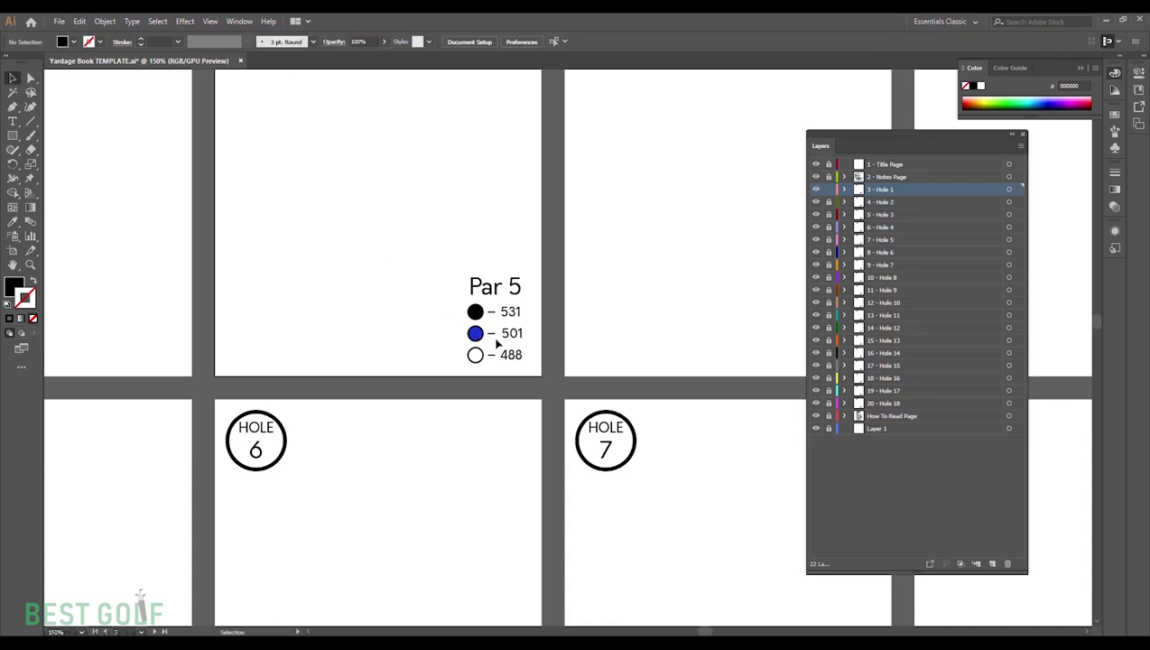
Step: Inspect the yardage circles beside 501, 488 and 531, then deselect and zoom out to the page grid
key(a)
click(482, 334)
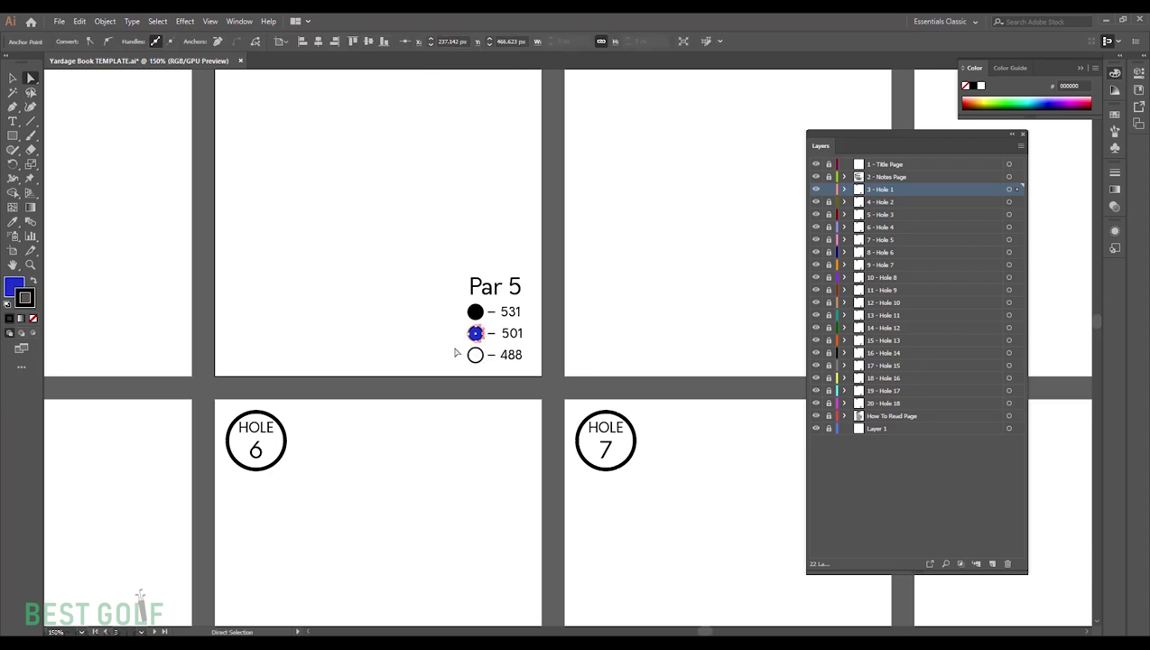
click(472, 363)
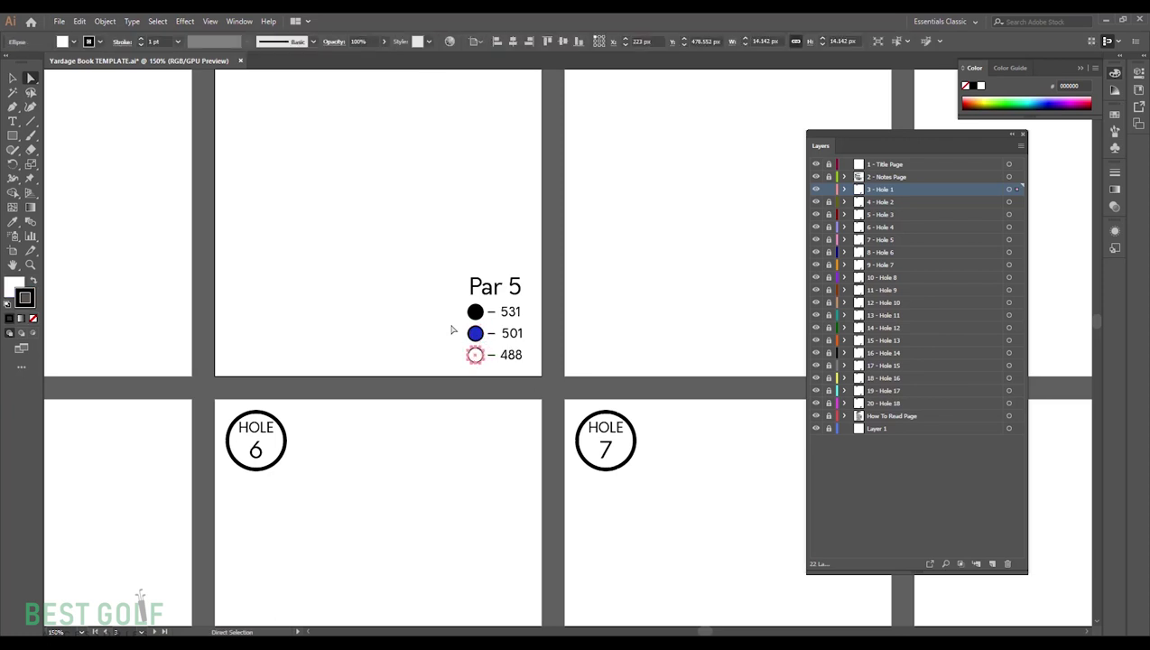
click(476, 333)
click(476, 311)
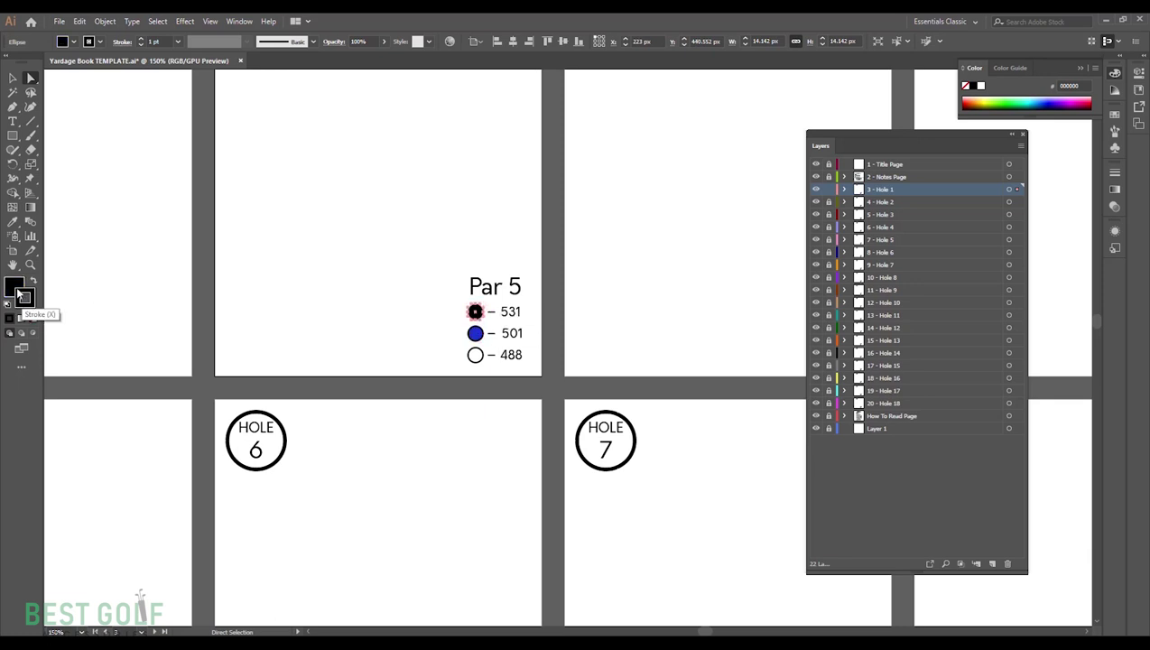
click(382, 322)
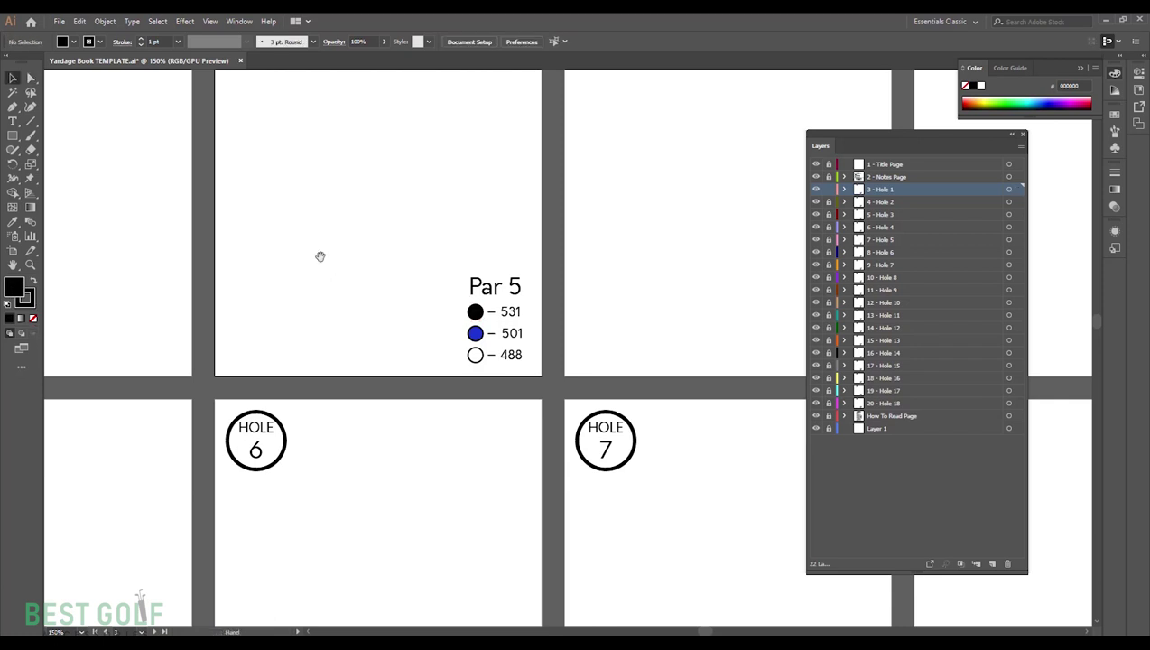
key(ctrl+minus)
key(ctrl+minus)
key(ctrl+minus)
key(ctrl+minus)
key(ctrl+minus)
Step: Pan the Google Earth aerial view to centre the Valhalla Golf Club holes
drag(518, 459, 456, 270)
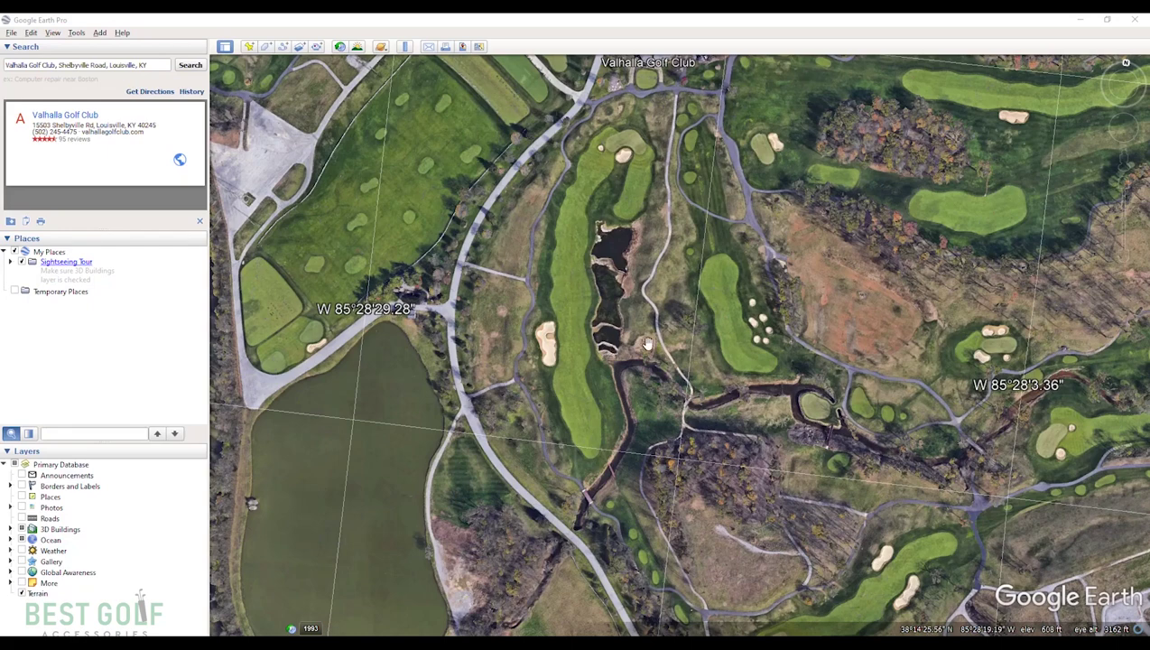
drag(636, 377, 623, 347)
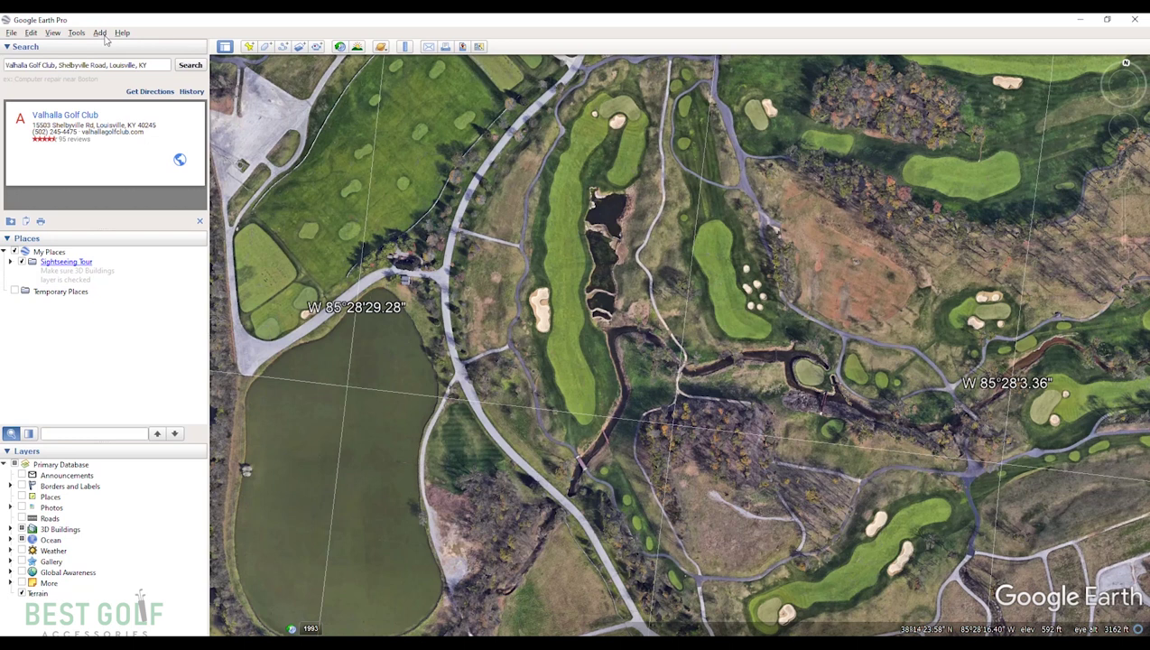
Step: Set Google Earth's Navigation option to 'Do not automatically tilt while zooming' and apply it
click(79, 34)
click(110, 133)
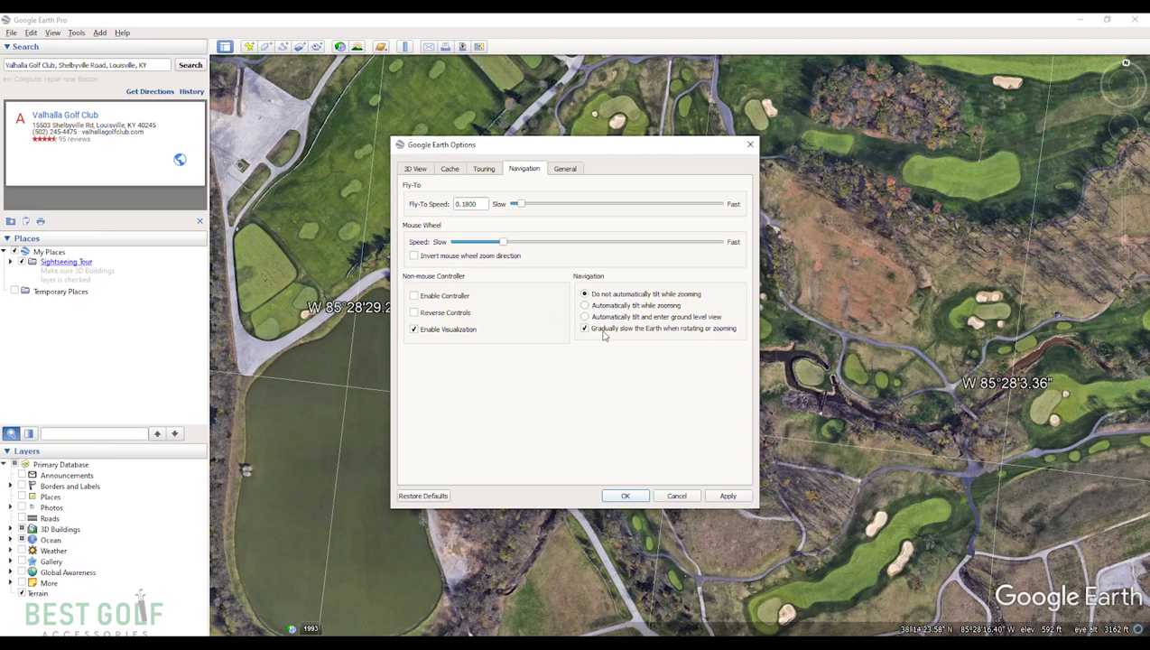
click(728, 495)
click(625, 495)
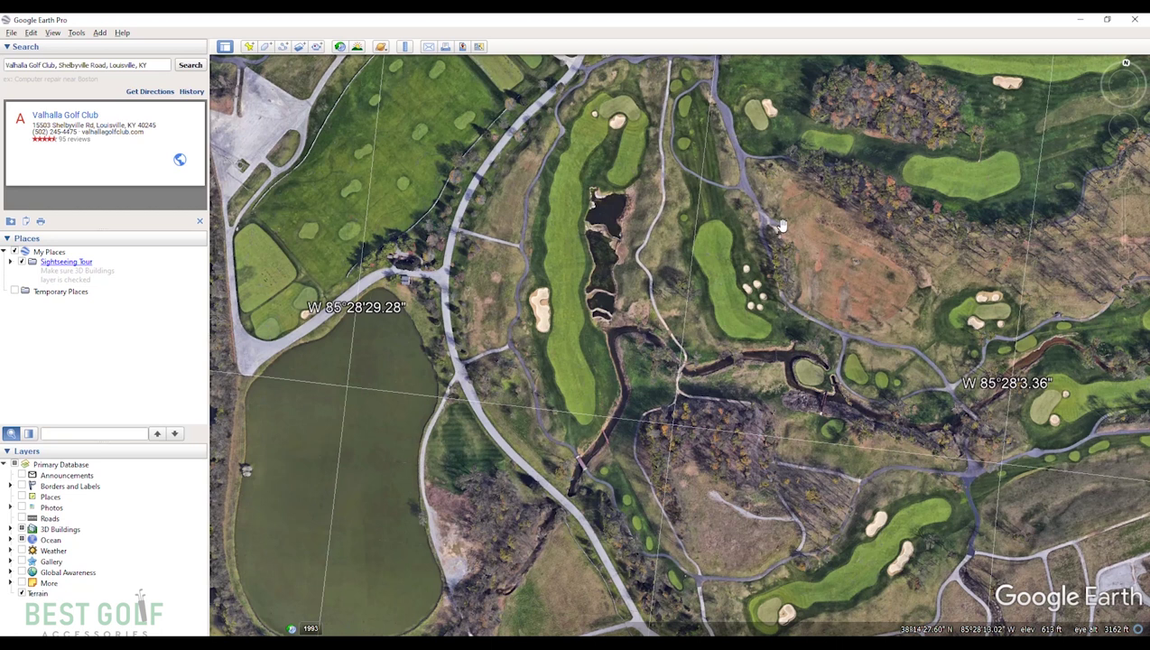
mouse_move(1122, 88)
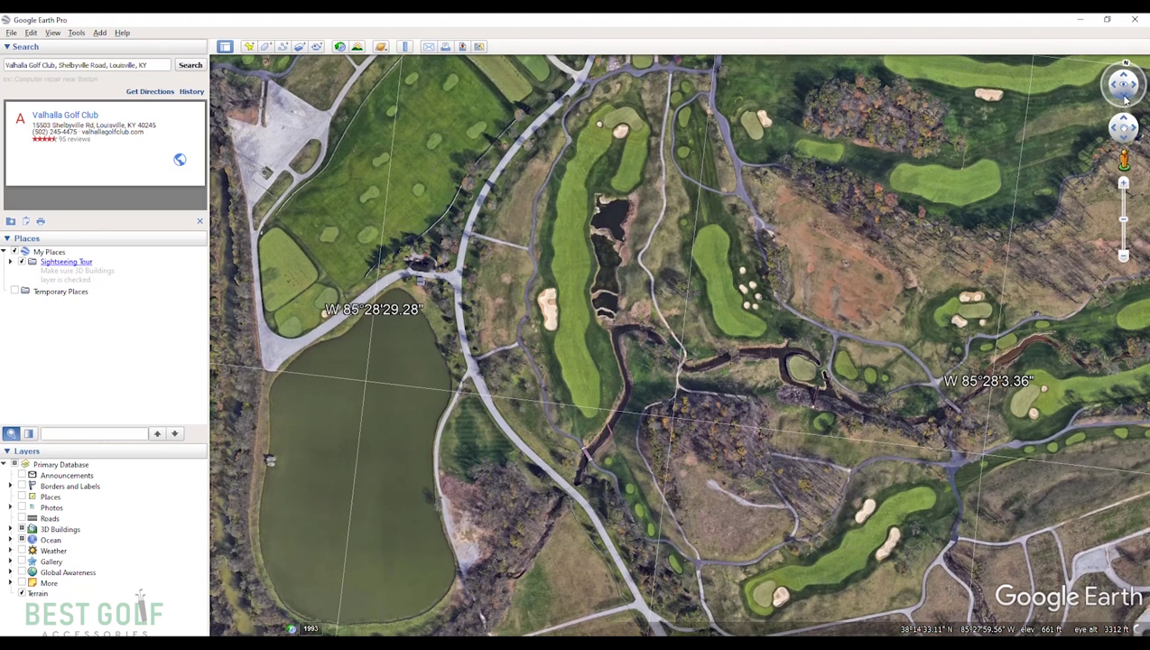
Step: Move the aerial view north toward the clubhouse, back to the lower holes, and zoom in
click(1124, 100)
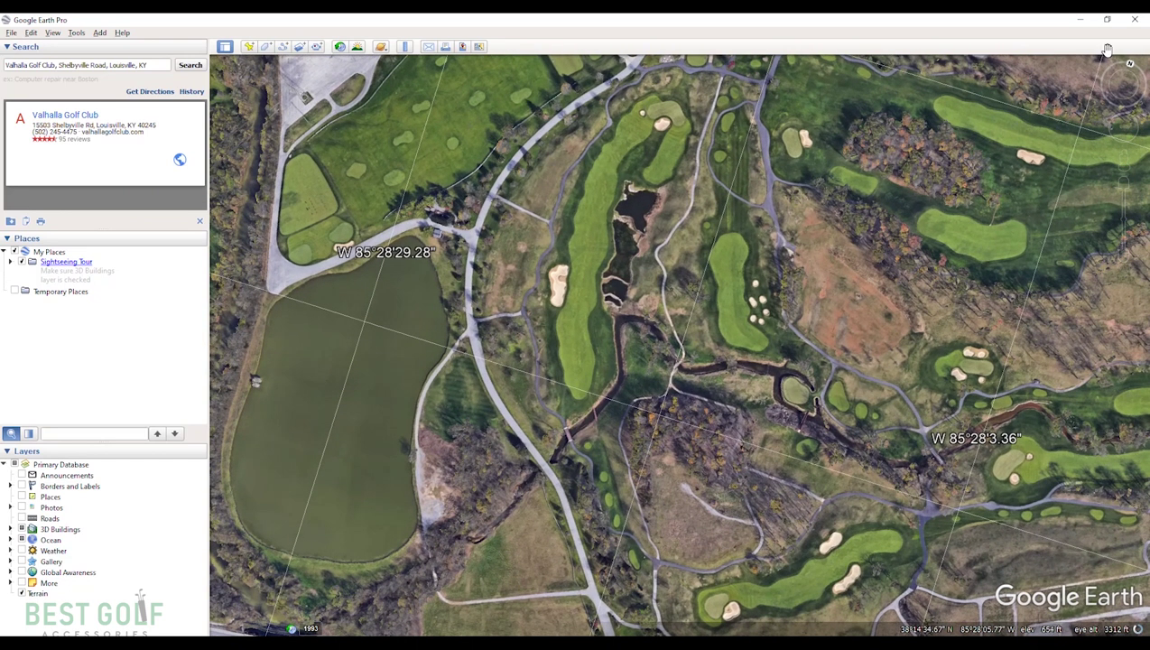
click(1124, 82)
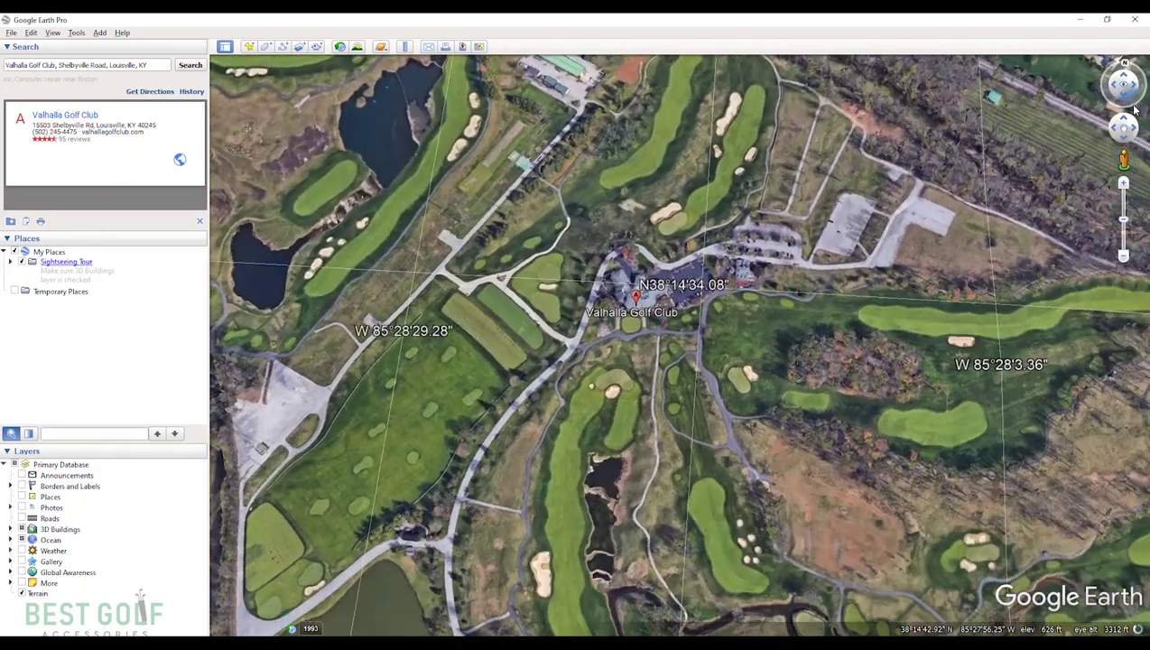
click(1131, 119)
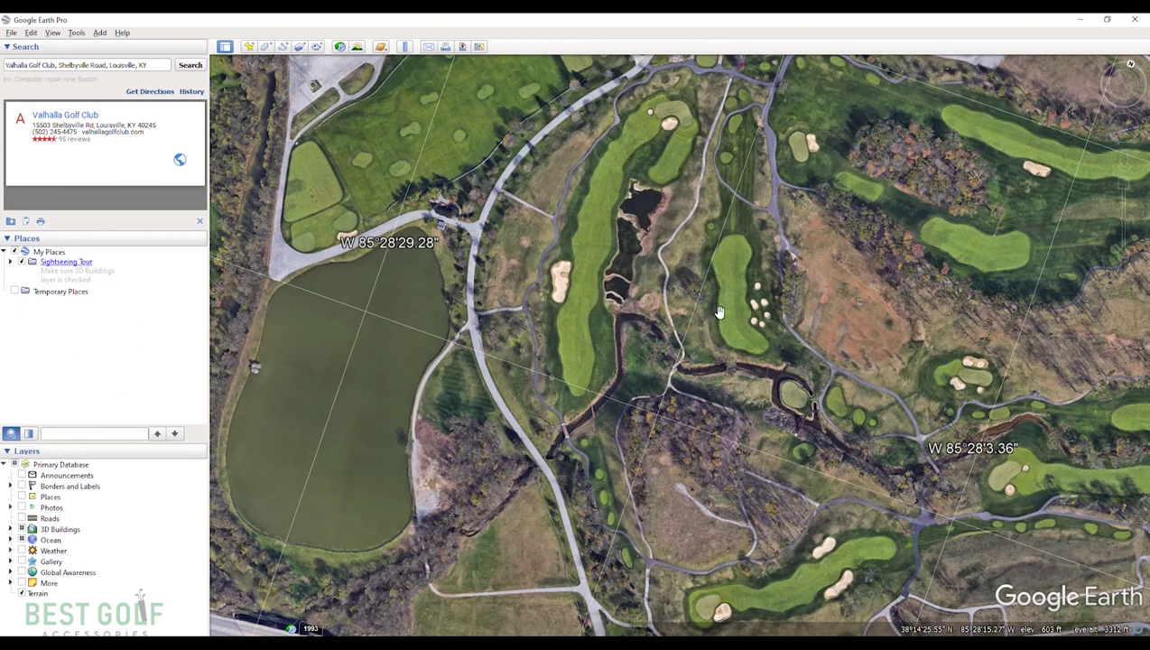
scroll(597, 325, up, 1)
Step: Pan the map over the hole and rotate the view with the navigation ring
drag(671, 236, 676, 276)
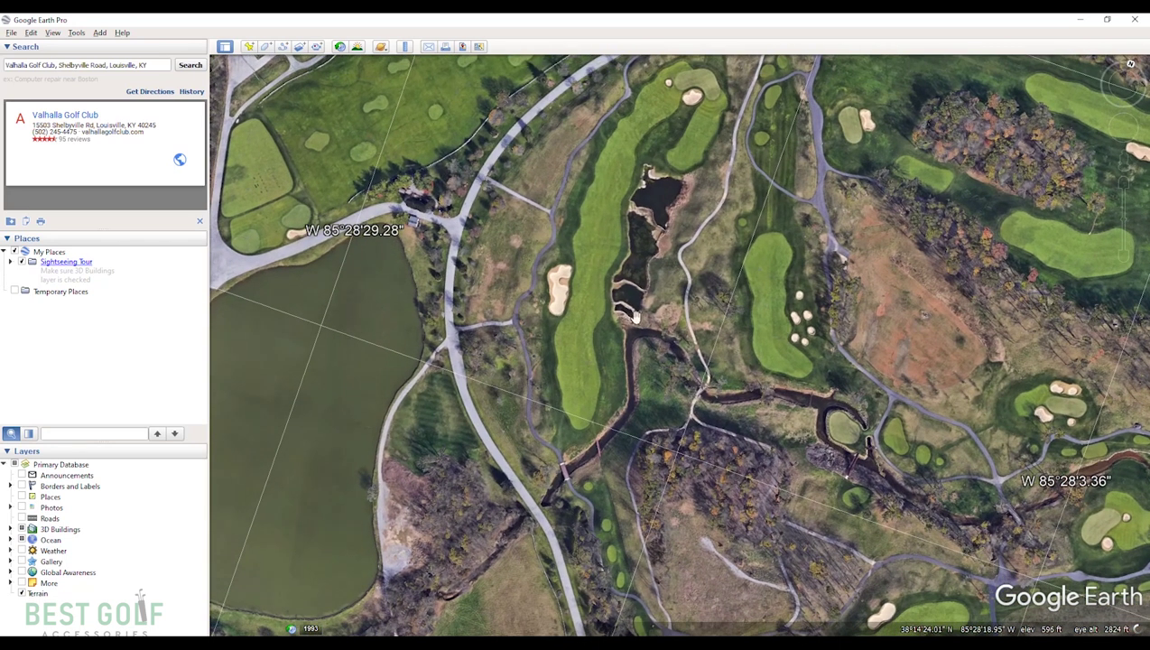
drag(732, 153, 683, 199)
mouse_move(1124, 99)
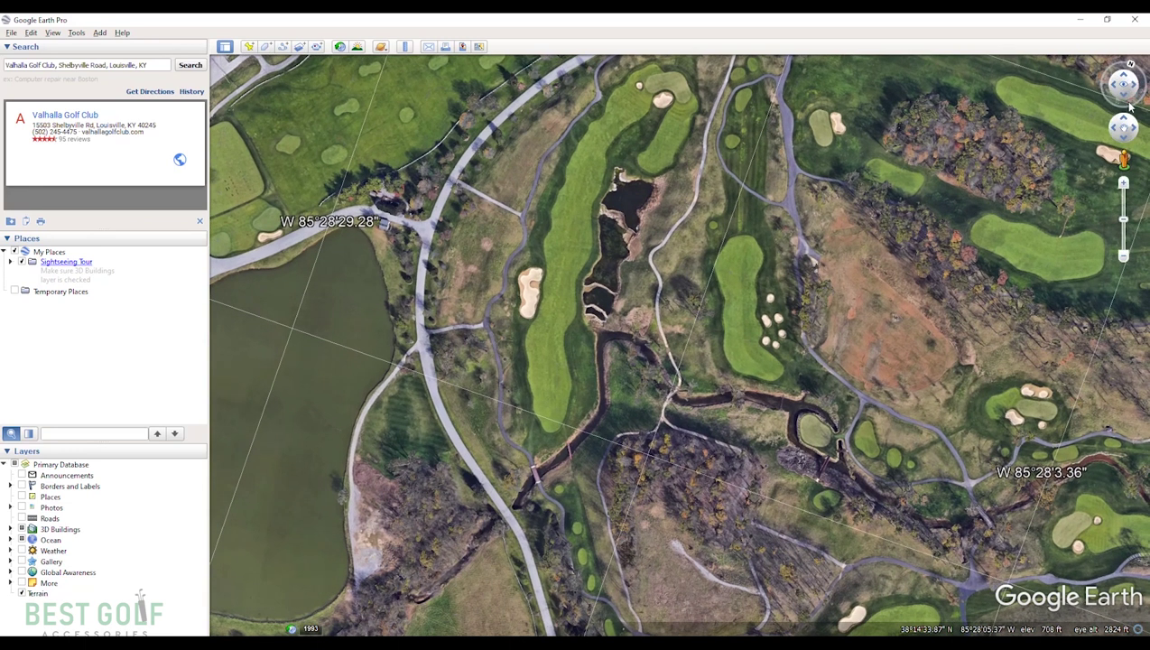
drag(1123, 108, 1136, 81)
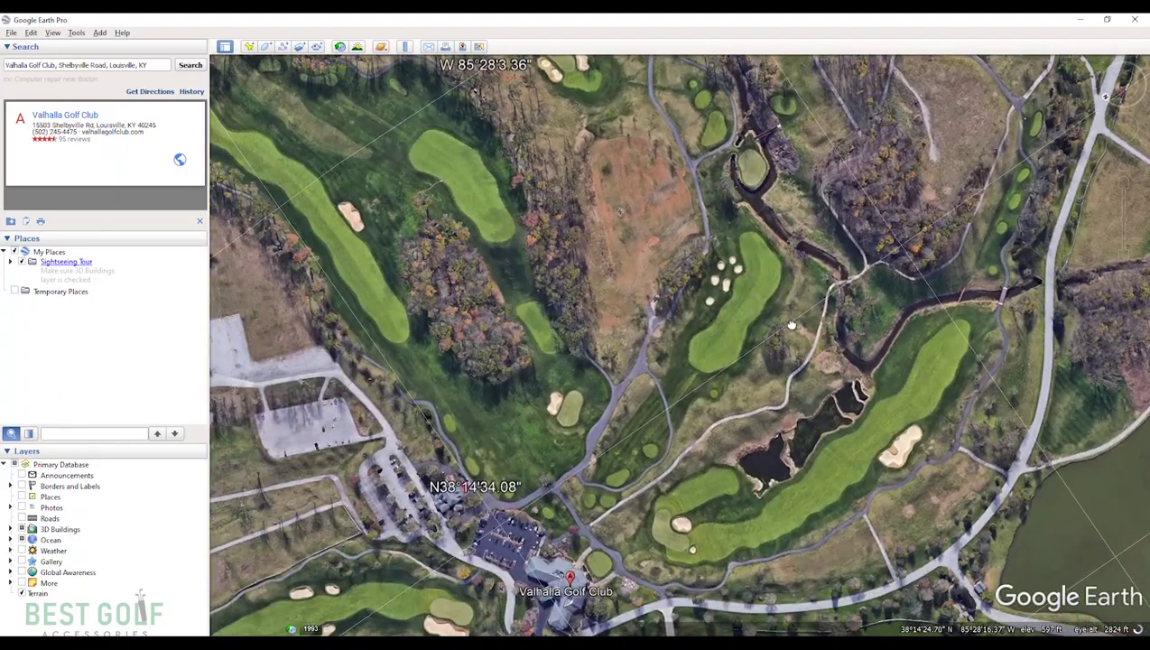
Step: Zoom in on the green with its bunker cluster and nudge the map to recentre it
scroll(700, 279, up, 2)
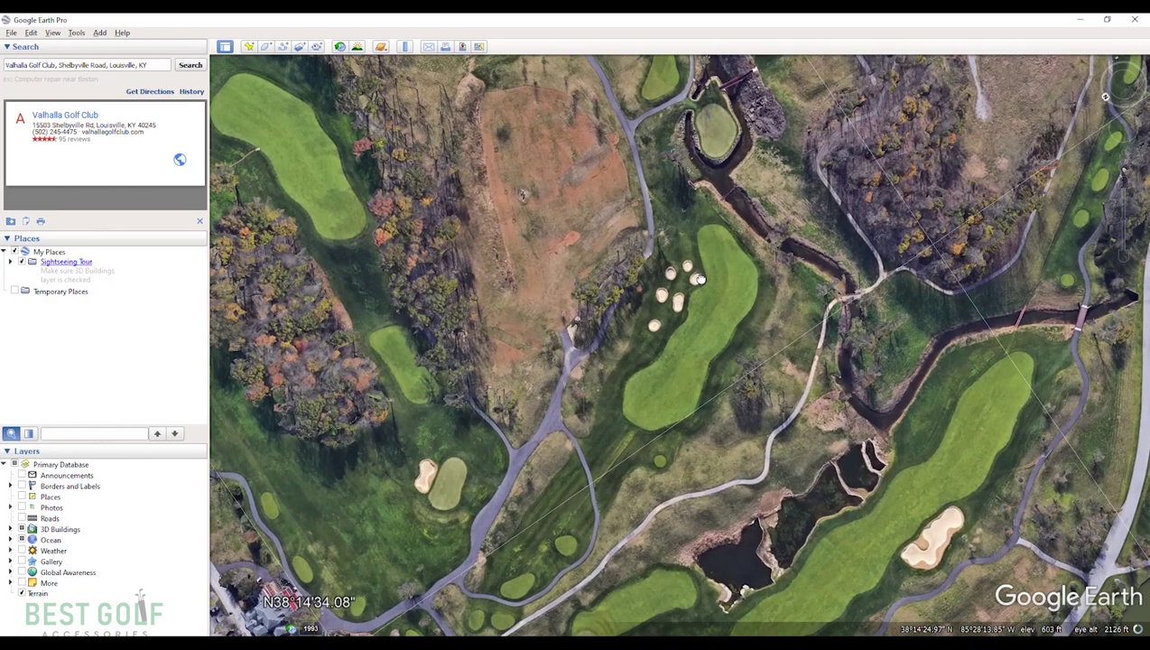
drag(699, 280, 702, 273)
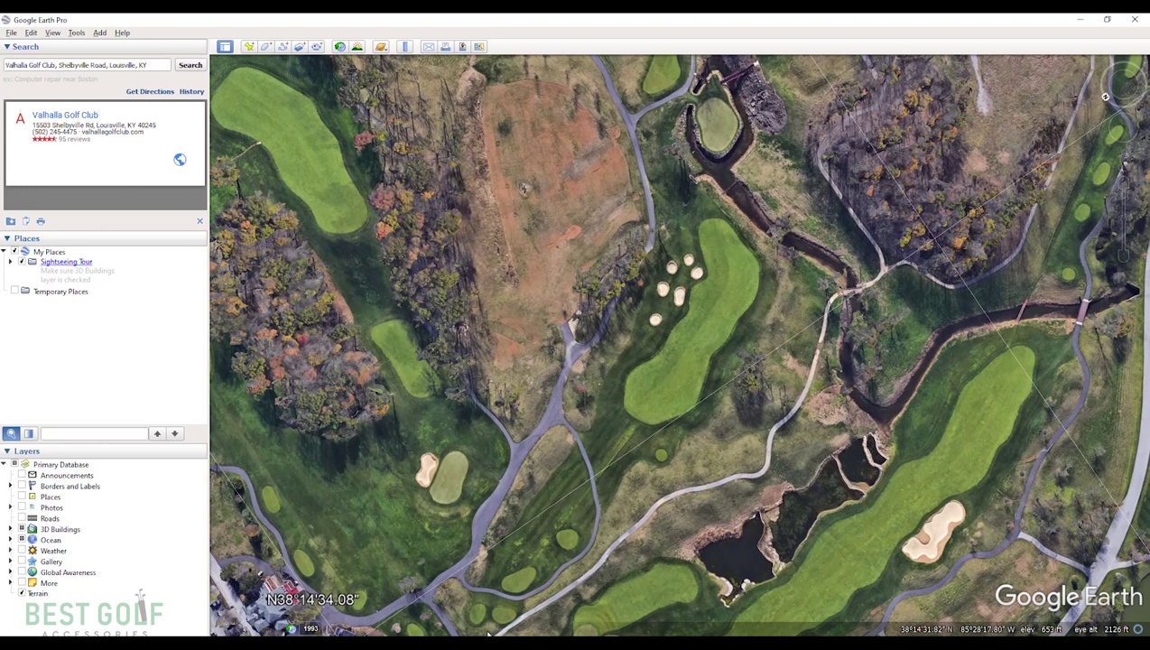
mouse_move(484, 643)
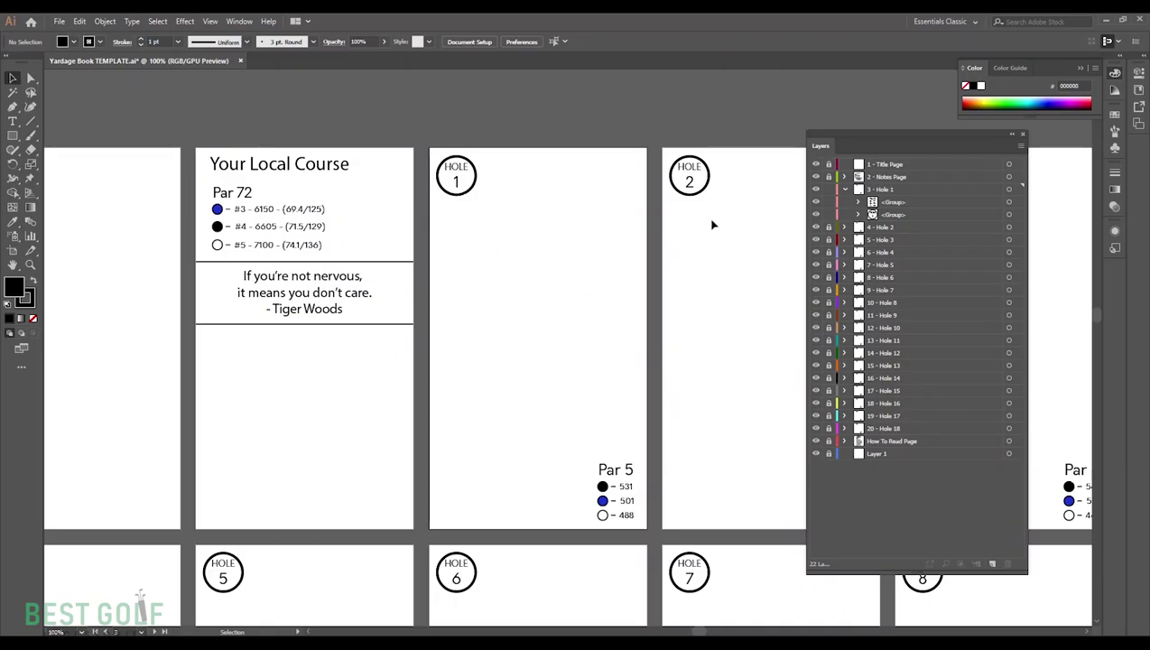
Step: Target the '3 - Hole 1' layer, collapsing and re-expanding it to show its groups
click(898, 188)
click(845, 190)
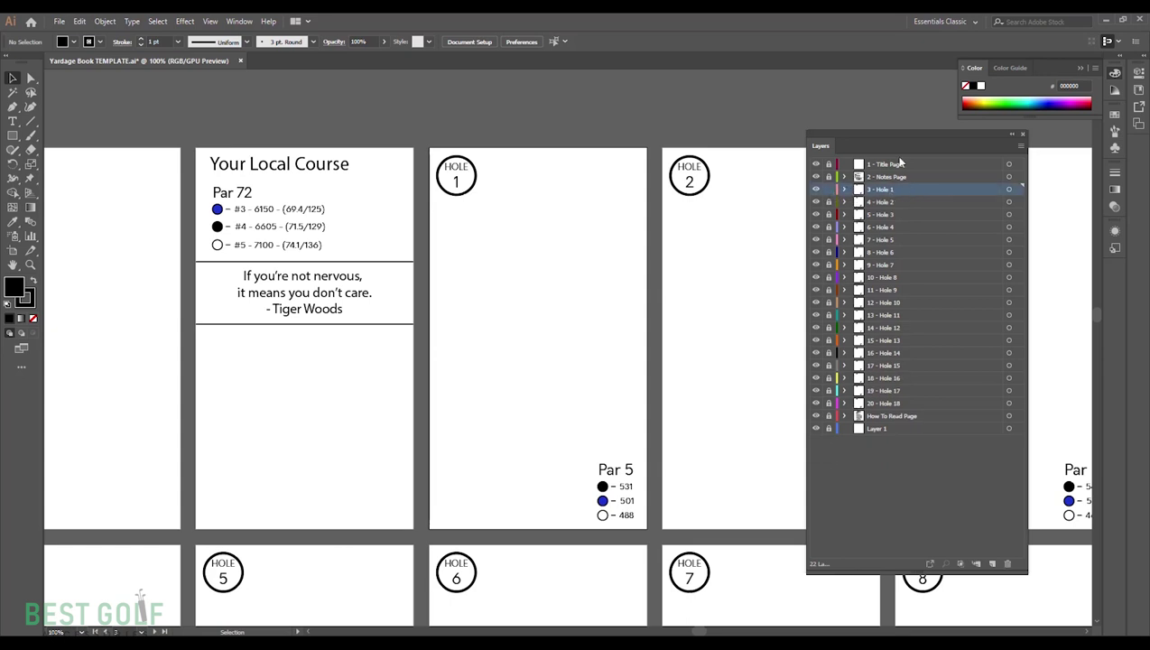
click(844, 190)
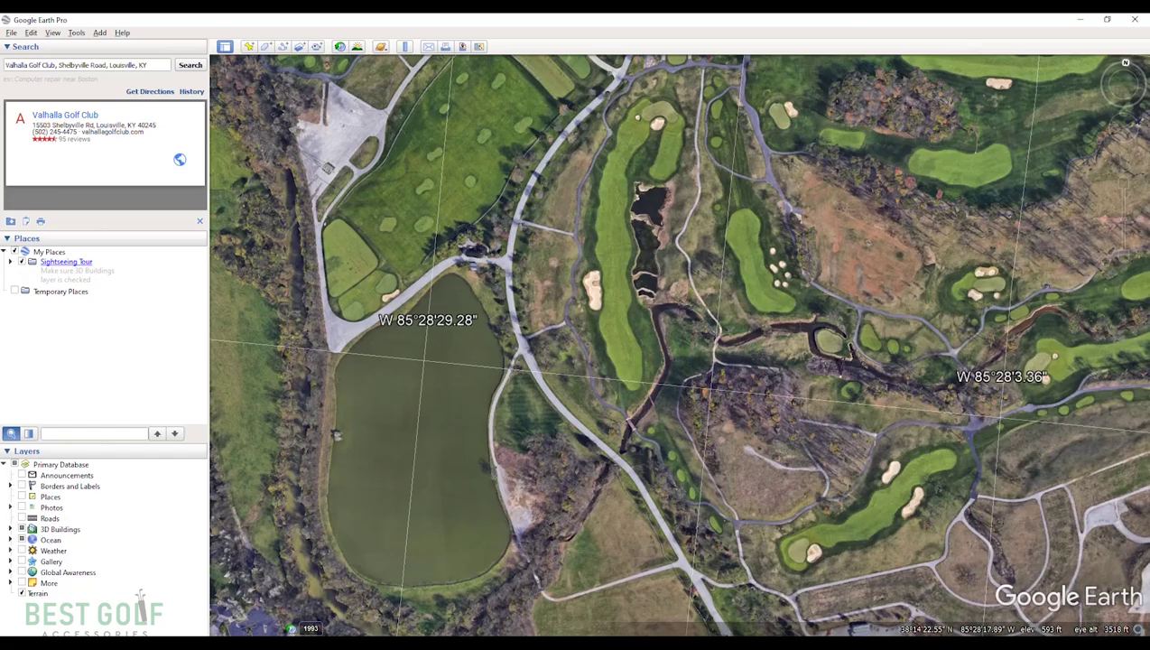
Step: Switch from Google Earth back to the Illustrator yardage book with Alt+Tab
key(alt+Tab)
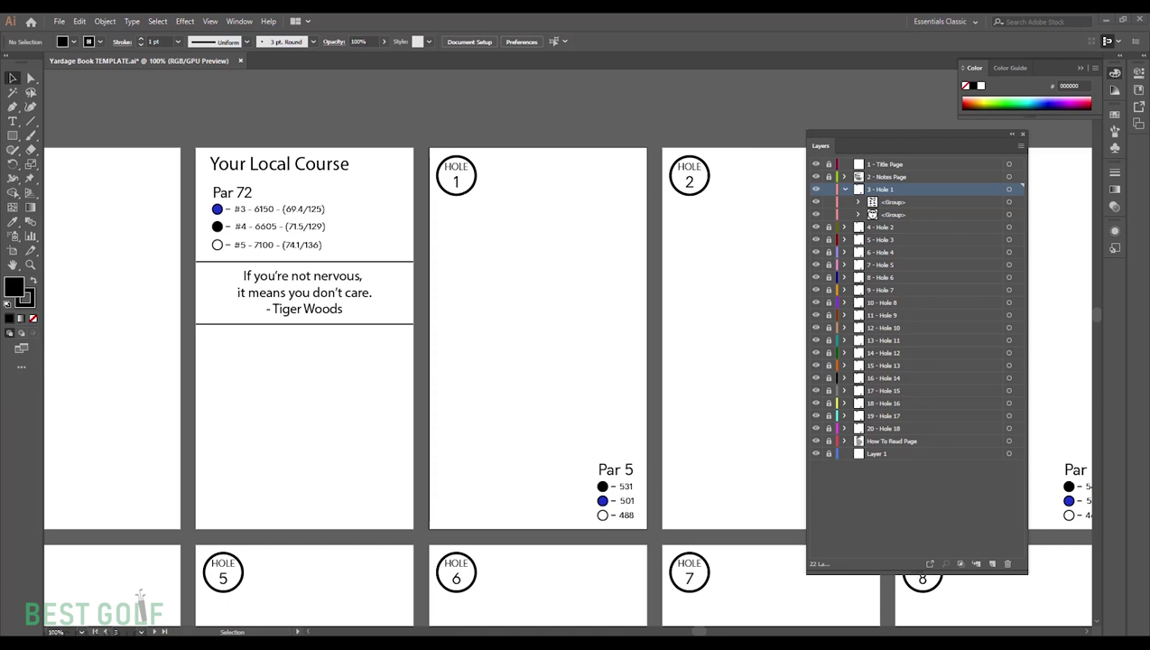
Step: Drop the aerial image yardage1.jpg onto the artboard and shift it right beside Hole 1
drag(206, 300, 519, 327)
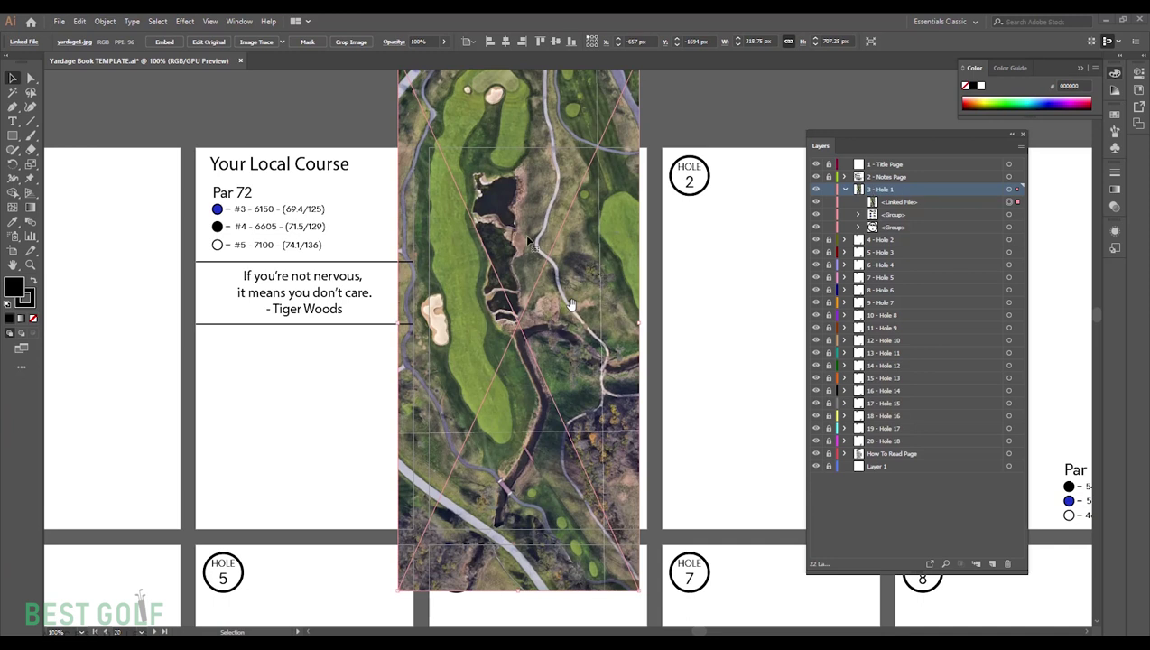
drag(529, 262, 646, 287)
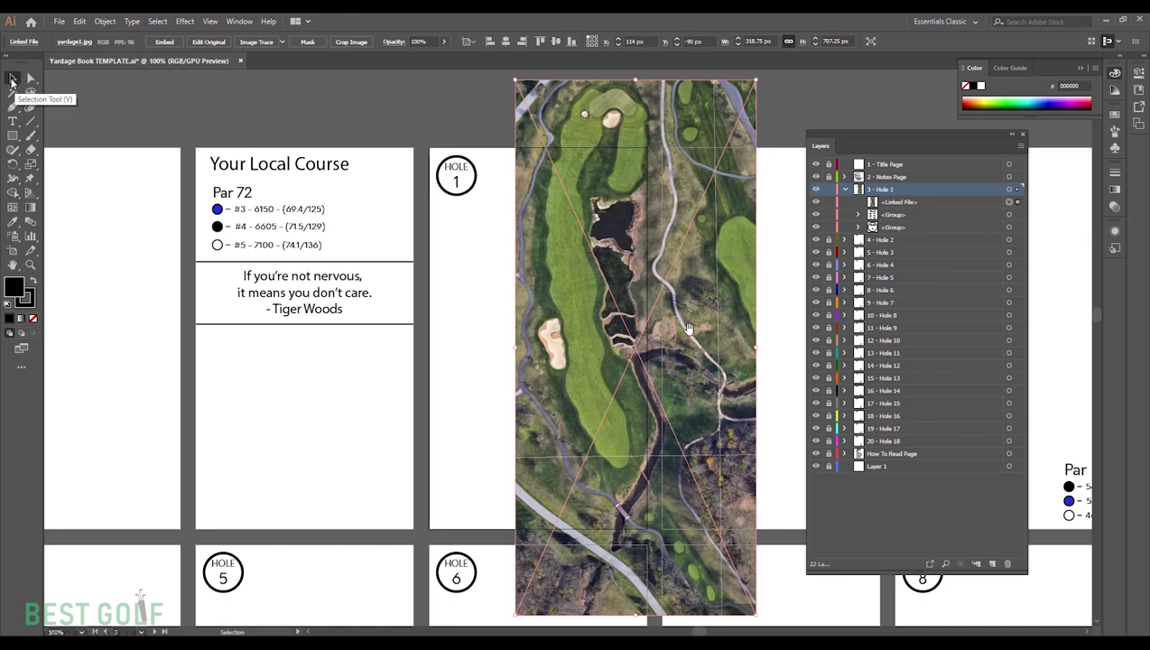
Step: Centre yardage1.jpg on the Hole 1 page and scale it down to 218 × 483.704 px
click(464, 277)
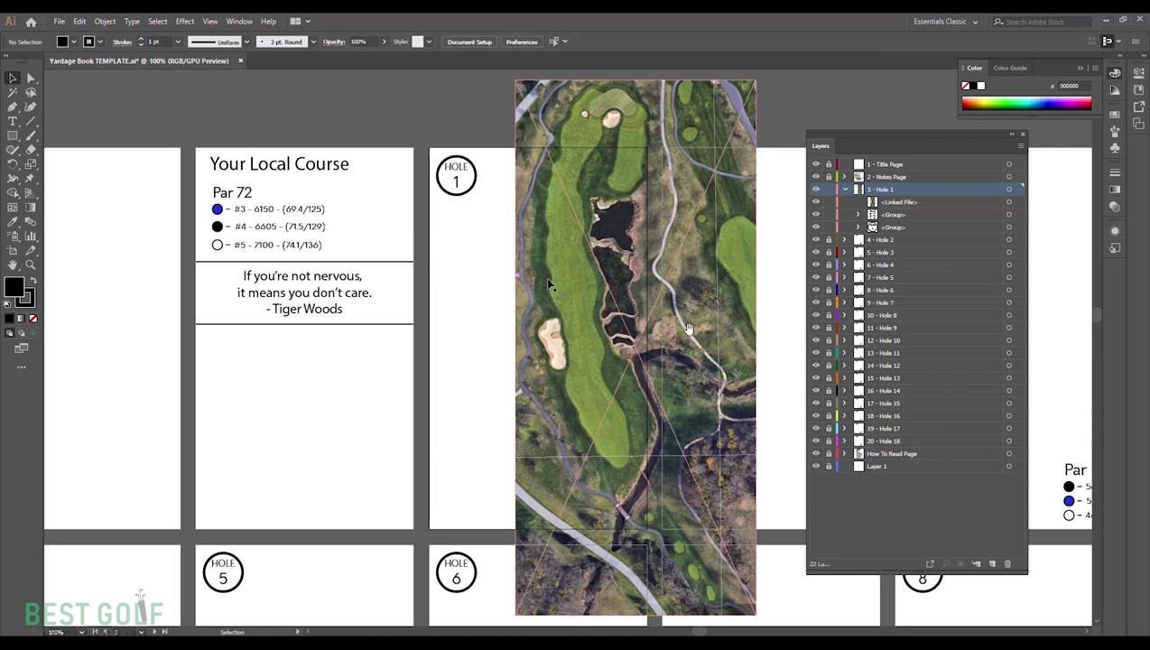
drag(659, 302, 528, 283)
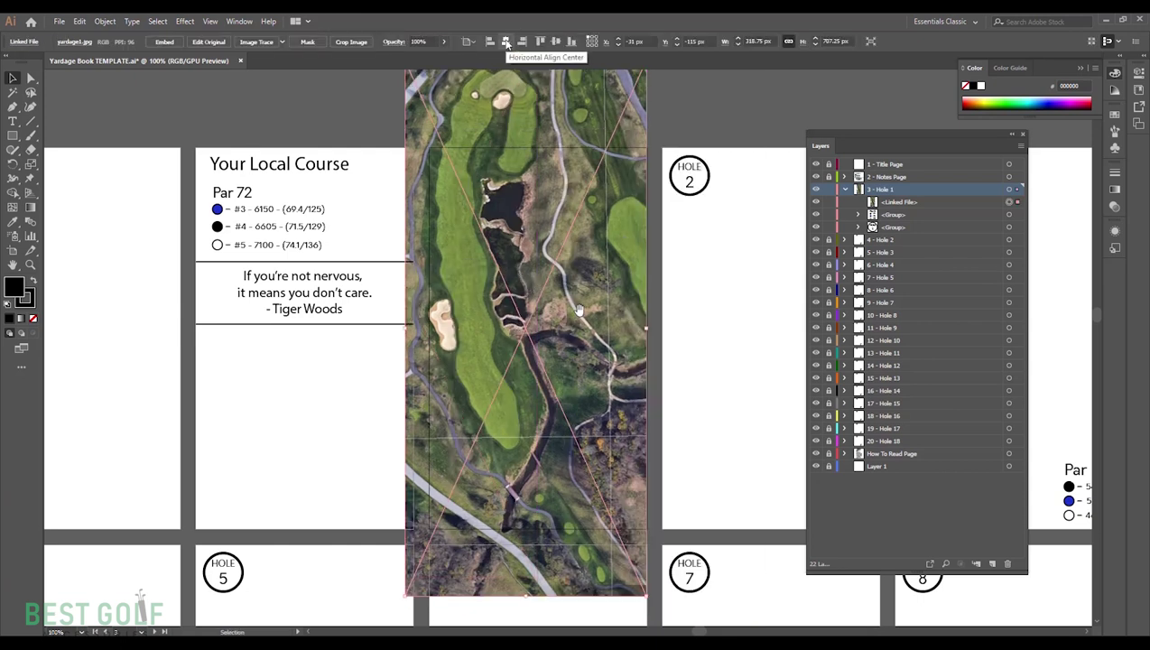
click(507, 42)
click(556, 41)
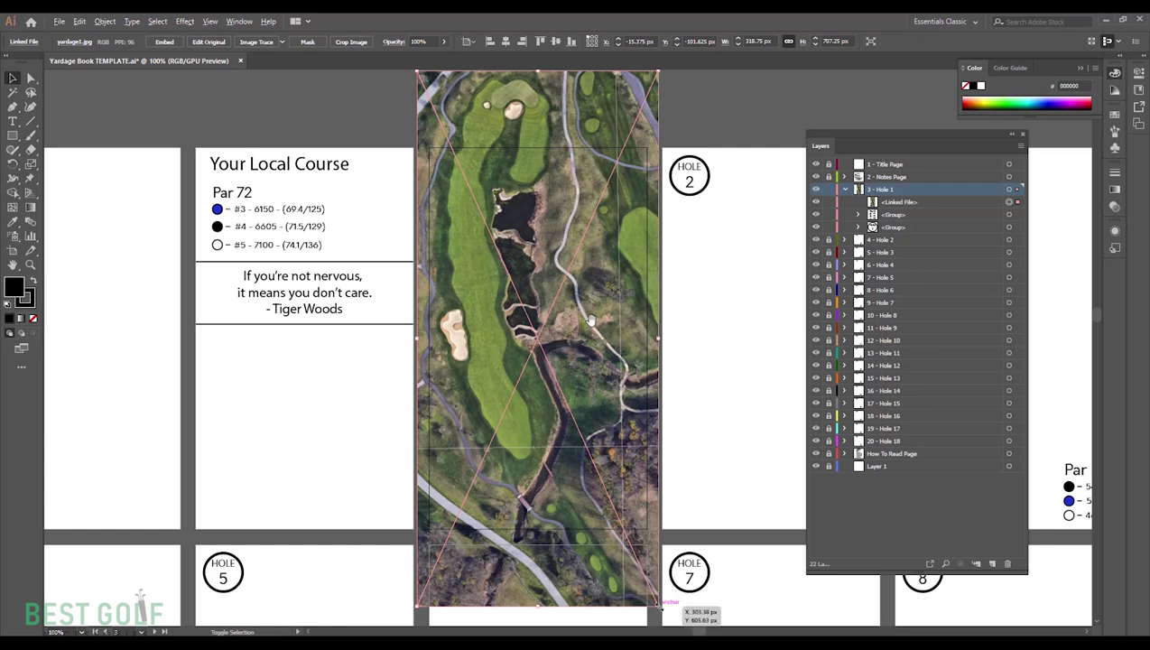
drag(659, 604, 622, 549)
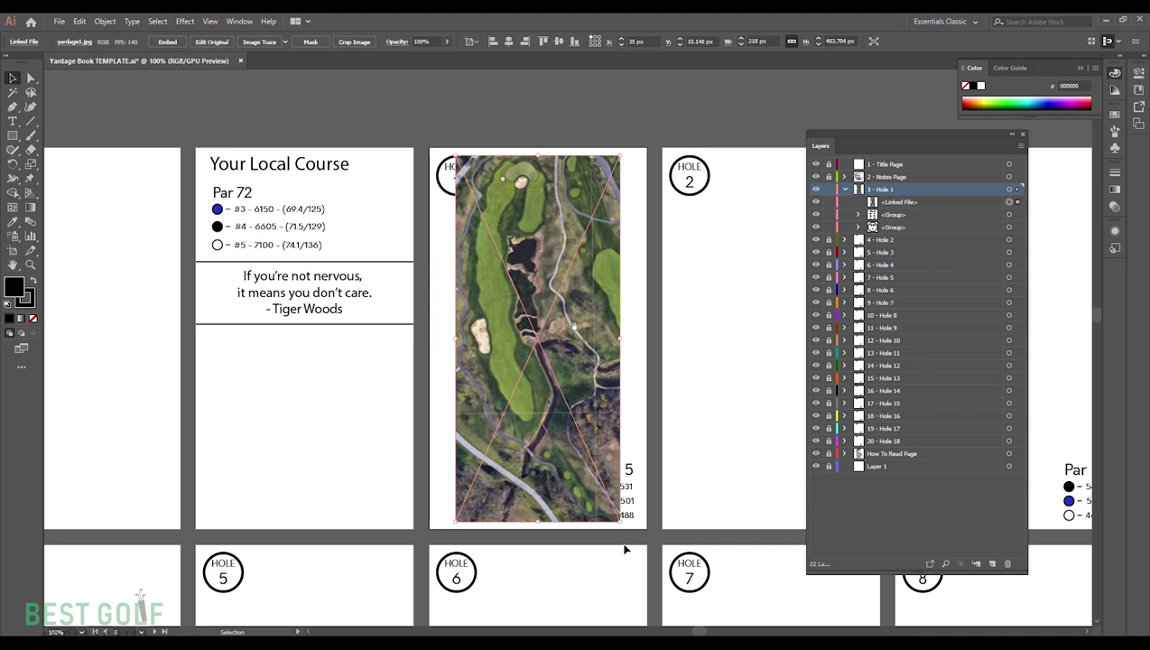
Step: Move the image's <Linked File> row below the two <Group> rows and lock it
click(889, 205)
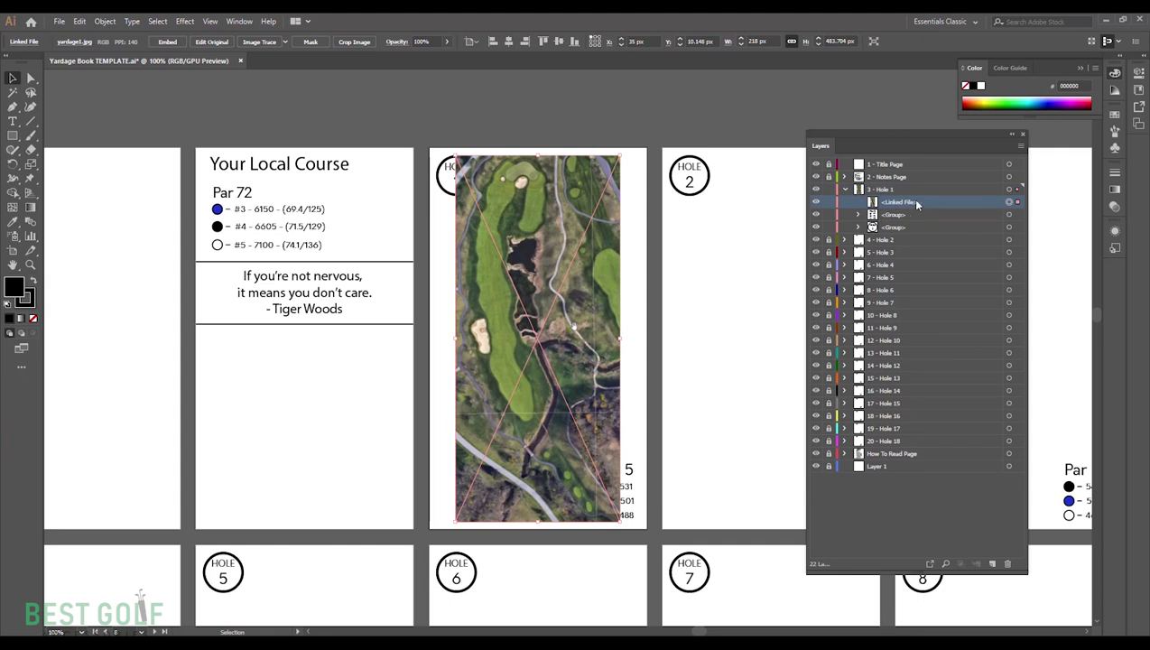
drag(899, 205, 898, 234)
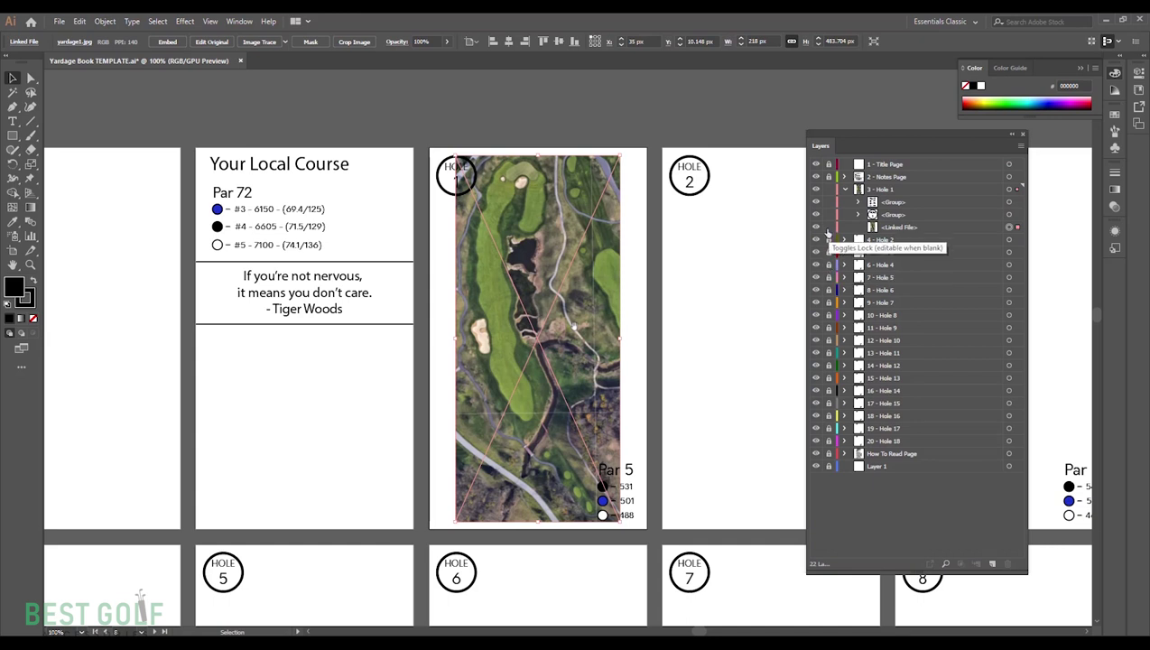
click(828, 228)
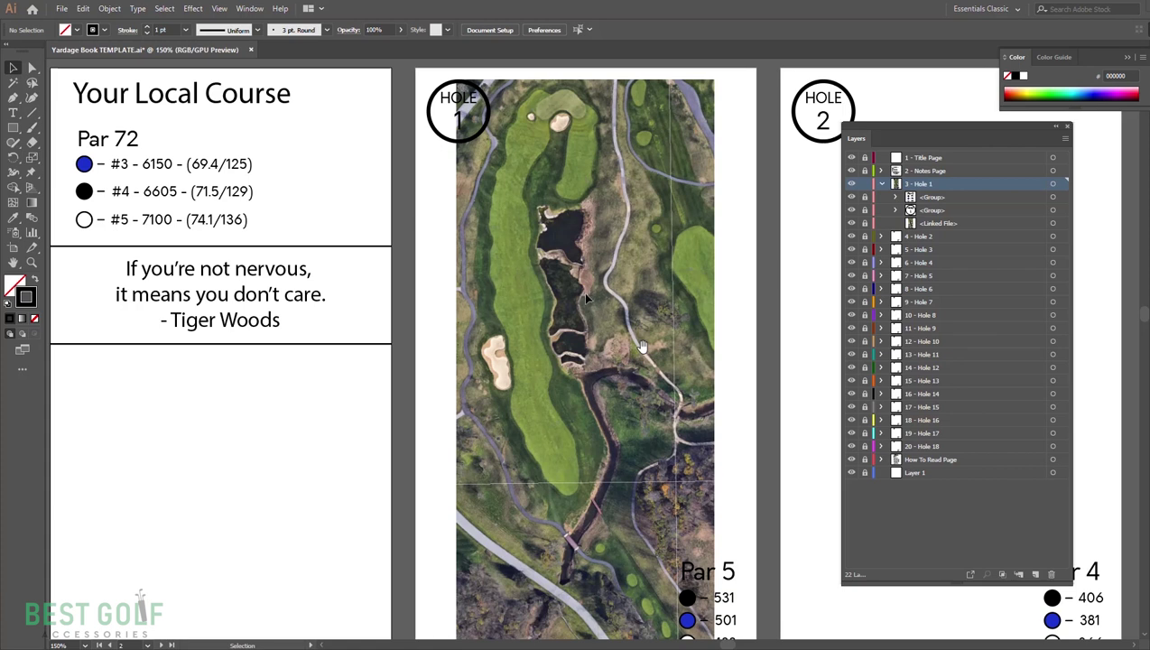
Step: Switch to the Paintbrush with fill set to None and a 0.5 pt stroke weight
key(b)
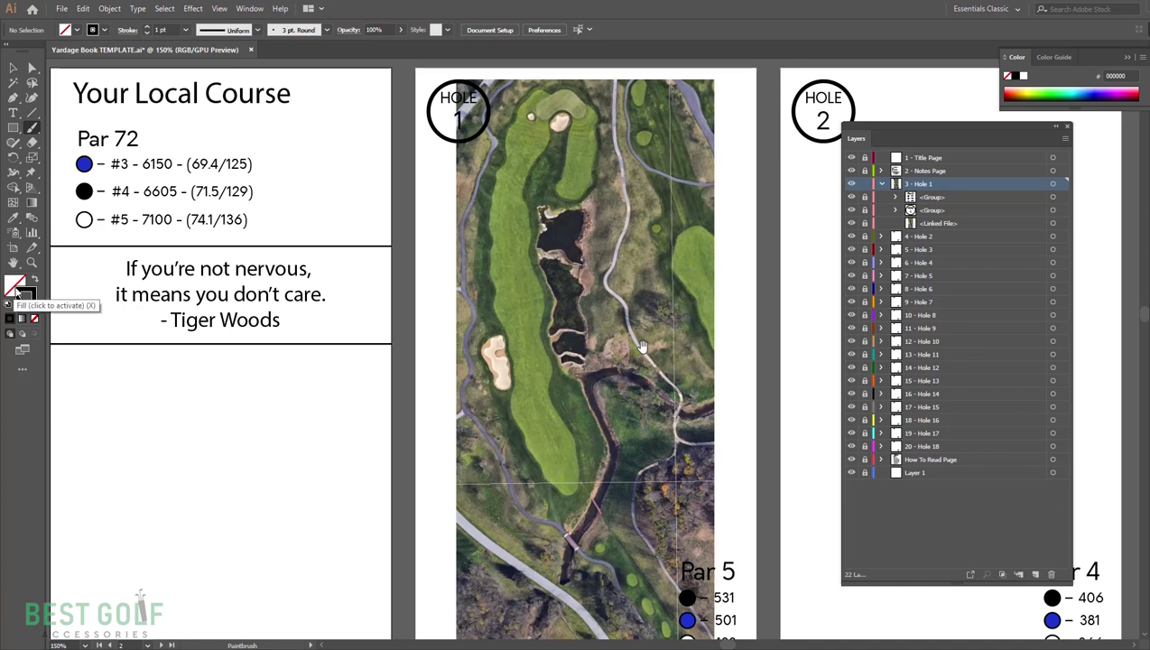
click(15, 289)
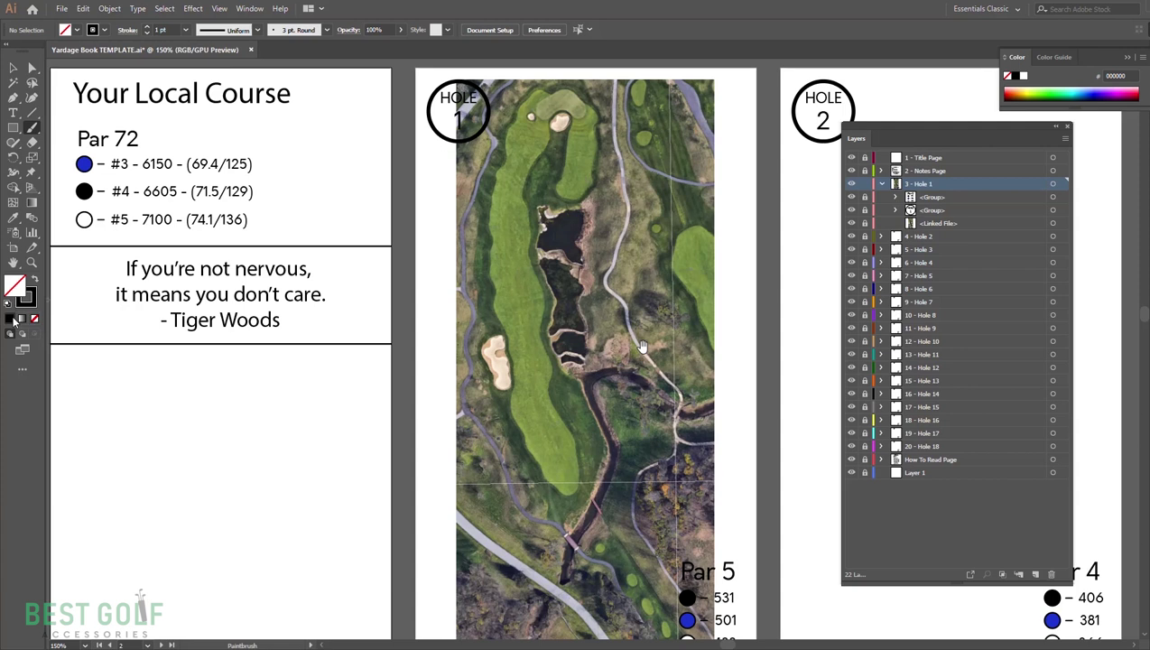
click(9, 318)
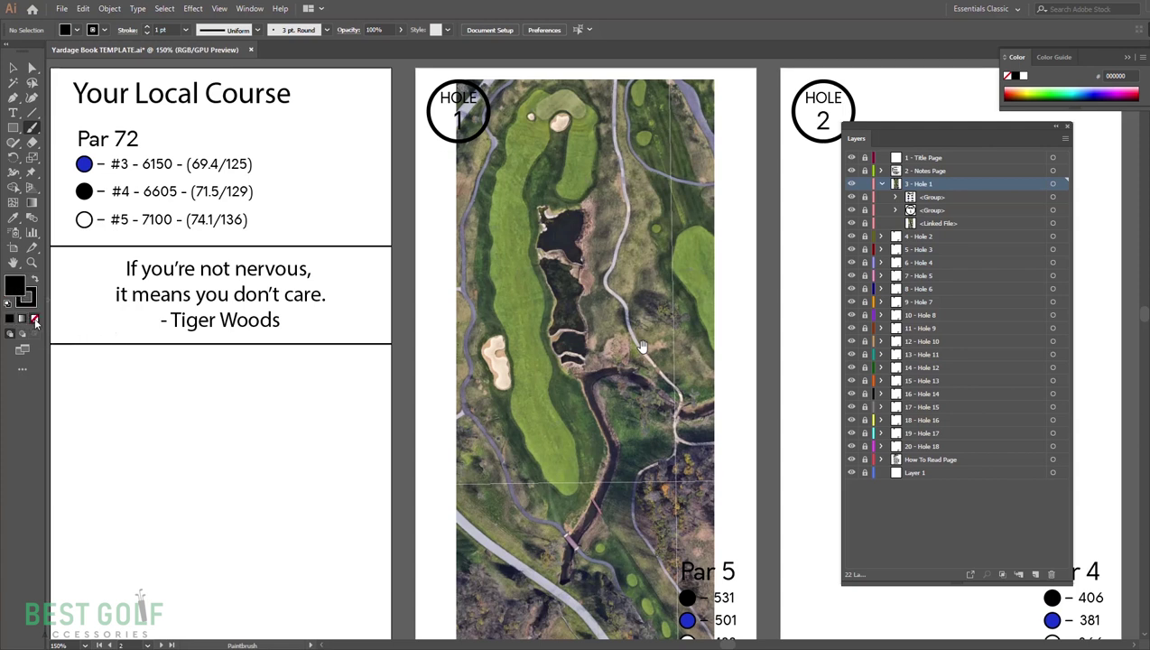
click(33, 319)
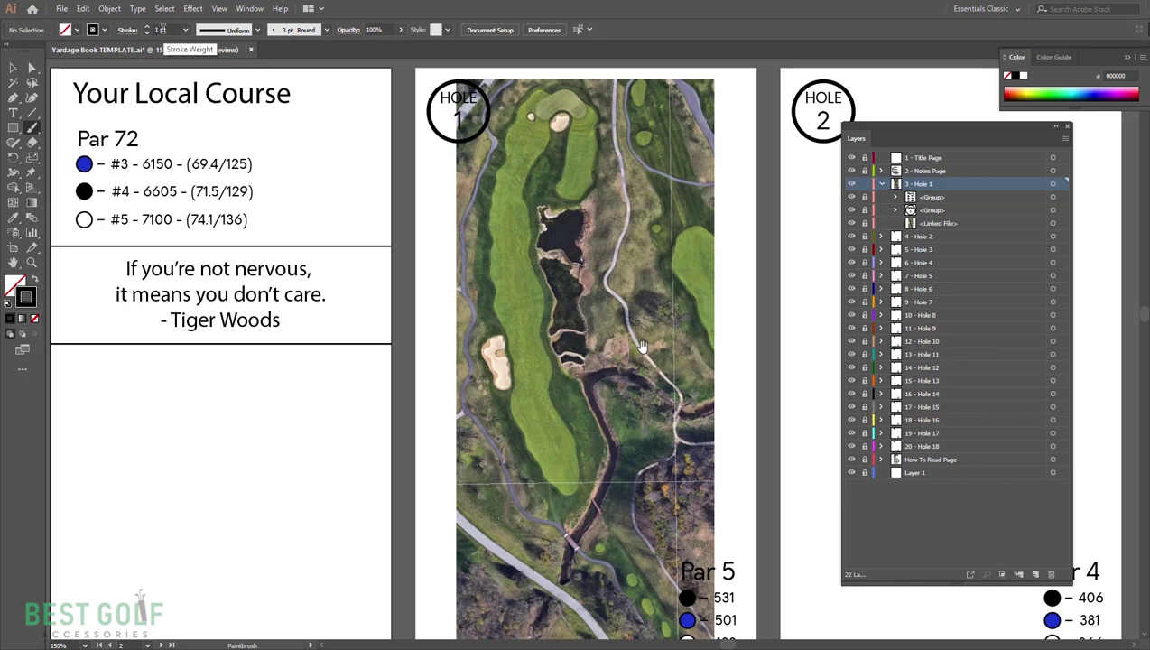
double_click(159, 30)
text(0.5)
key(Return)
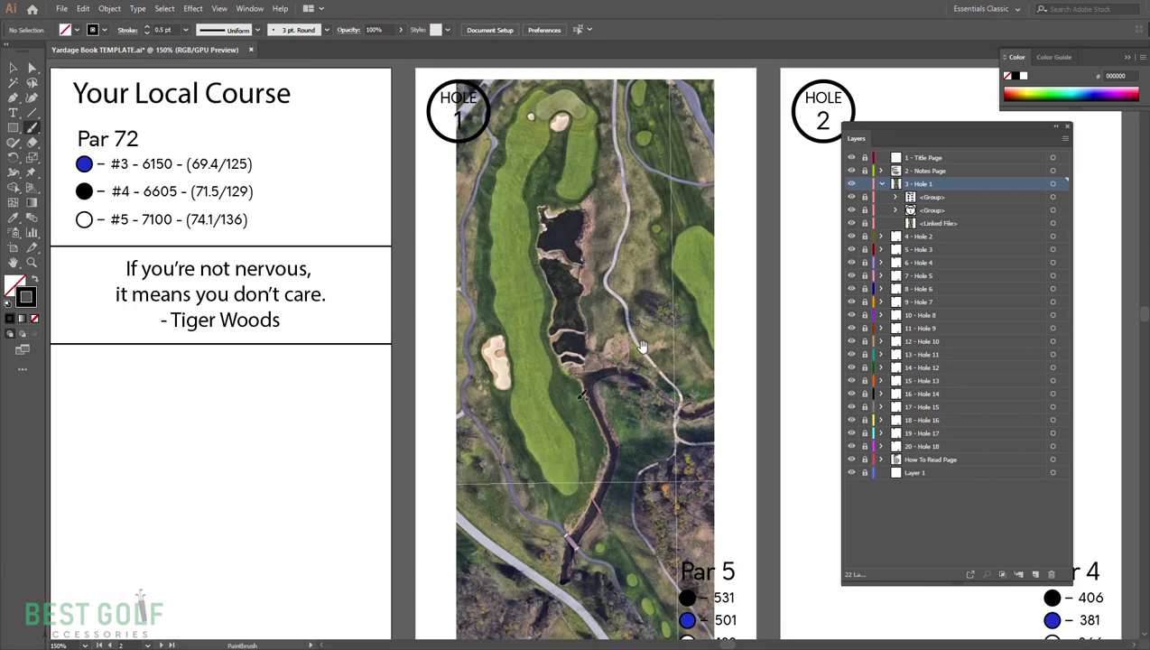
Step: Draw a few practice brush strokes over Hole 1, then select and delete them
mouse_move(539, 443)
mouse_down()
mouse_move(539, 402)
mouse_move(504, 412)
mouse_up()
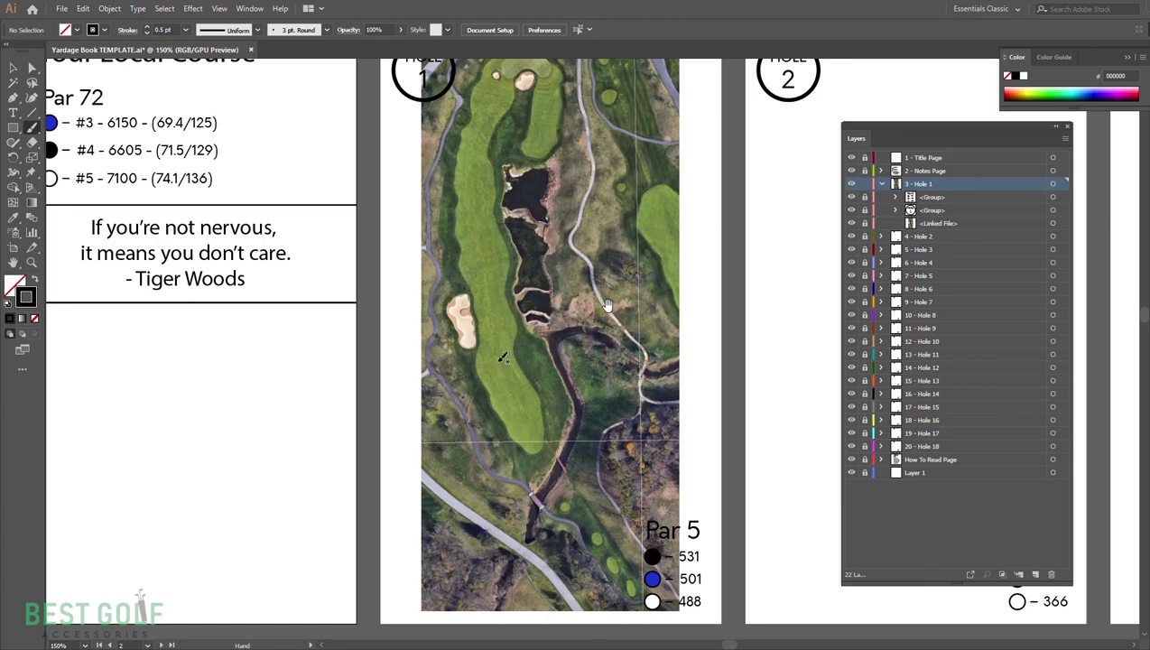
mouse_move(544, 419)
mouse_down()
mouse_move(578, 411)
mouse_move(505, 415)
mouse_move(451, 379)
mouse_move(415, 383)
mouse_up()
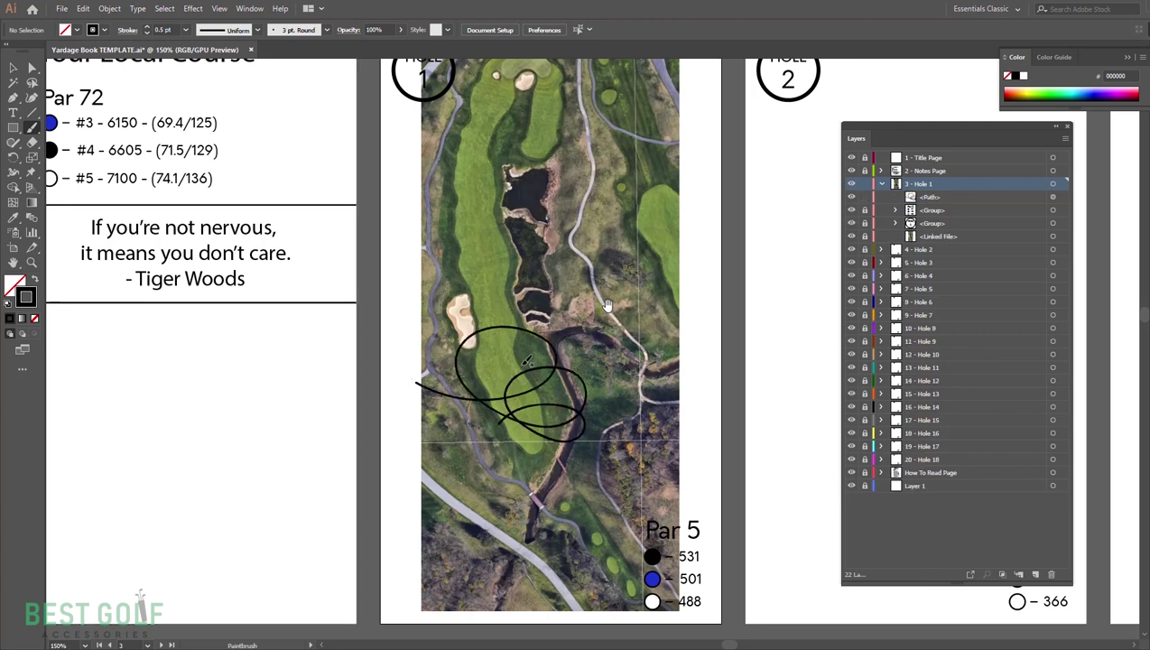
drag(491, 390, 490, 465)
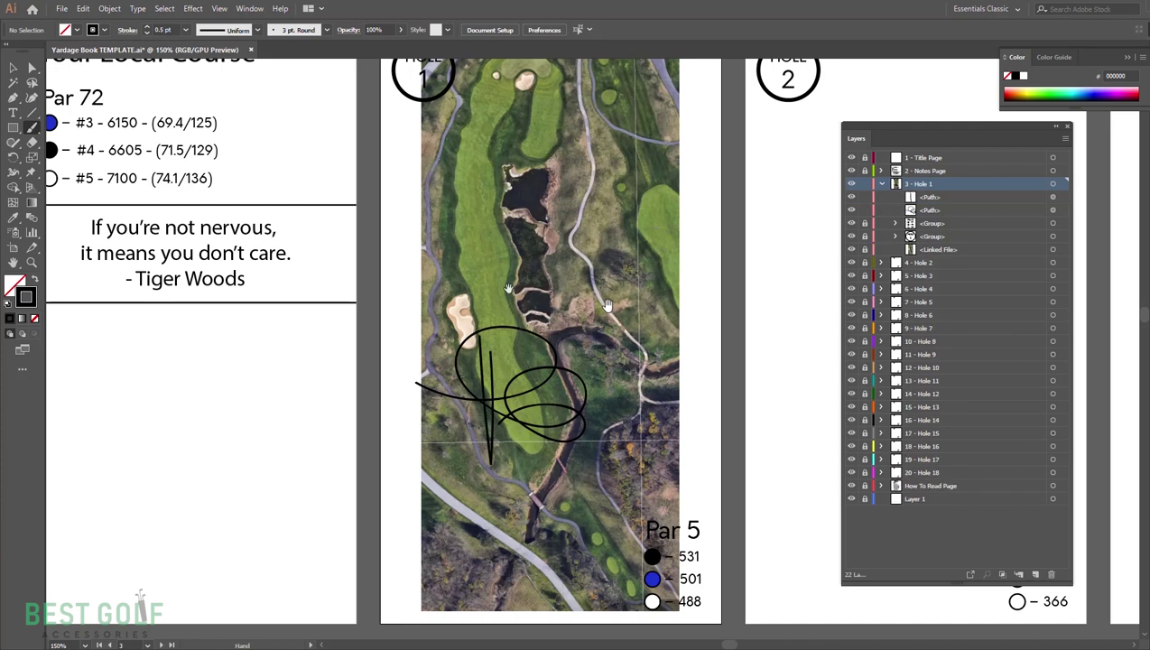
mouse_move(608, 305)
mouse_down()
mouse_move(709, 414)
mouse_move(517, 289)
mouse_move(587, 289)
mouse_up()
key(v)
drag(433, 306, 538, 461)
key(Delete)
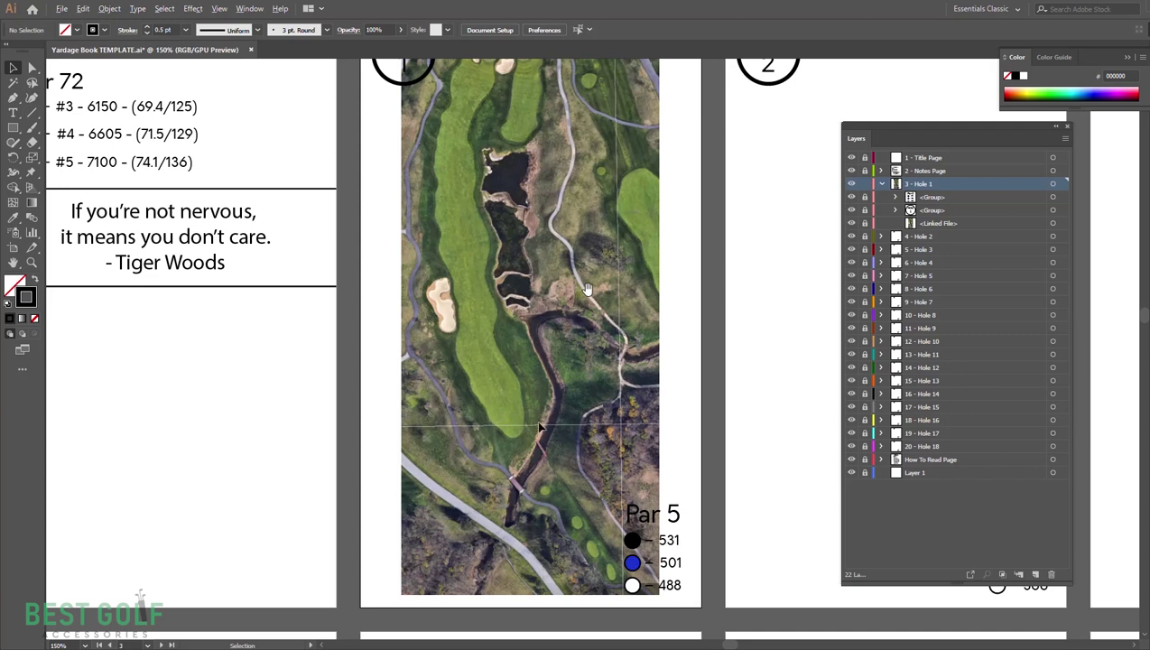
Step: Zoom in closely on the fairway's lower end by the creek
scroll(517, 424, down, 3)
scroll(517, 425, up, 4)
scroll(533, 427, up, 1)
scroll(534, 427, up, 1)
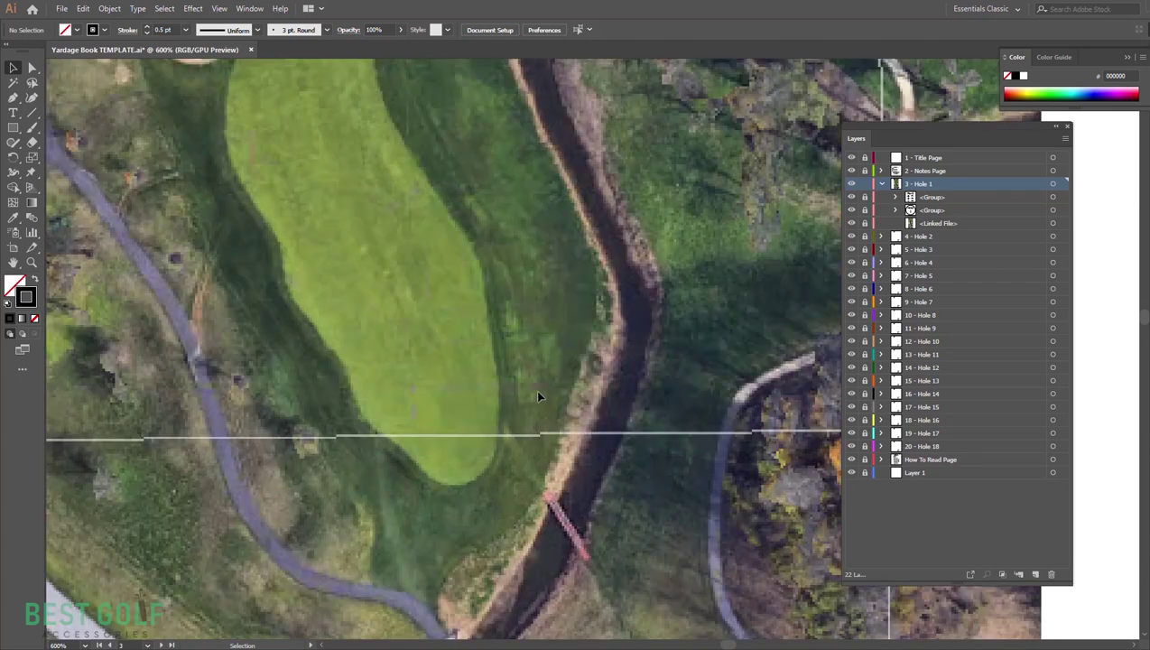
scroll(559, 410, up, 1)
scroll(560, 411, left, 1)
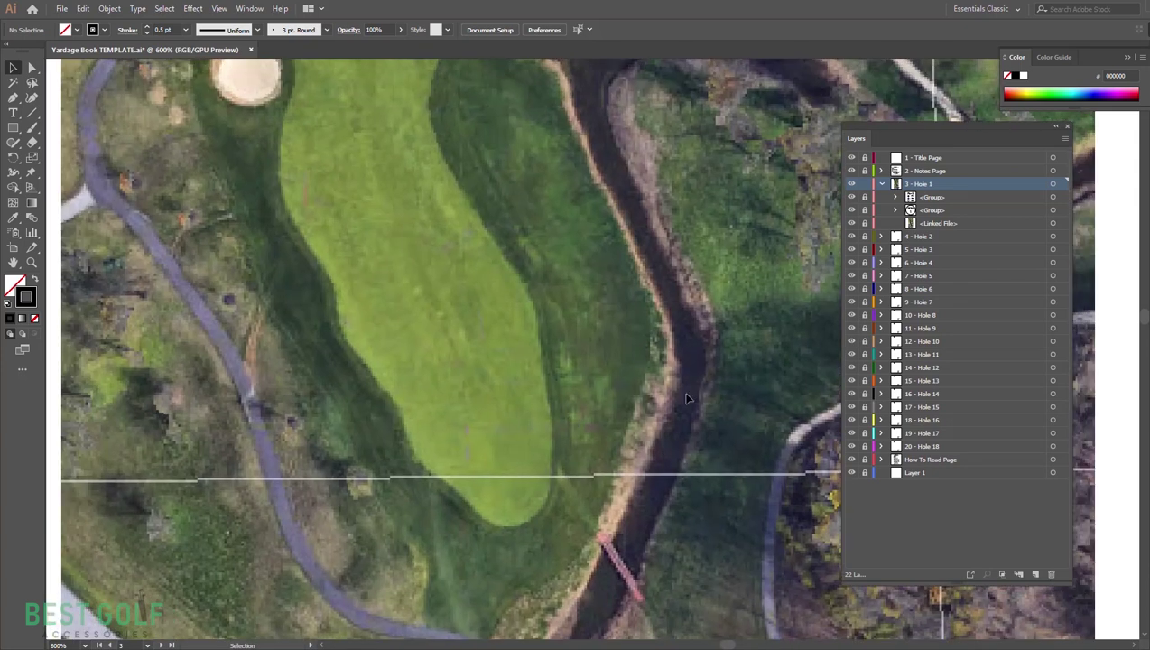
Step: Trace a brush outline from the fairway's lower end up around the green, redoing one misplaced stroke
key(b)
drag(549, 505, 563, 479)
key(ctrl+z)
mouse_move(523, 521)
mouse_down()
mouse_move(537, 517)
mouse_move(554, 451)
mouse_move(540, 316)
mouse_move(514, 268)
mouse_move(532, 326)
mouse_move(621, 471)
mouse_move(565, 392)
mouse_move(541, 307)
mouse_move(545, 487)
mouse_move(558, 538)
mouse_move(546, 528)
mouse_move(560, 433)
mouse_move(514, 309)
mouse_move(518, 264)
mouse_move(514, 475)
mouse_move(528, 353)
mouse_move(485, 258)
mouse_move(546, 506)
mouse_move(518, 434)
mouse_move(531, 410)
mouse_move(527, 277)
mouse_move(497, 215)
mouse_move(492, 448)
mouse_move(509, 476)
mouse_move(523, 394)
mouse_move(566, 316)
mouse_up()
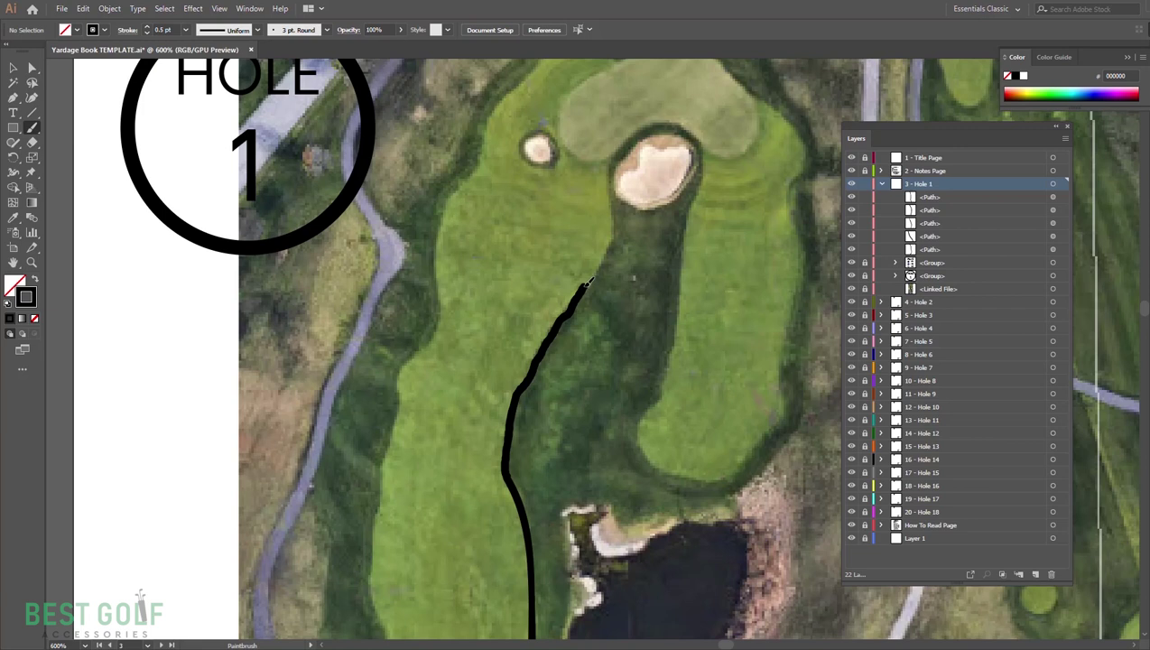
mouse_move(612, 242)
mouse_down()
mouse_move(613, 161)
mouse_move(551, 310)
mouse_move(605, 268)
mouse_move(642, 282)
mouse_move(613, 497)
mouse_move(575, 568)
mouse_move(578, 592)
mouse_move(623, 616)
mouse_move(680, 617)
mouse_move(731, 543)
mouse_move(724, 502)
mouse_move(745, 431)
mouse_move(733, 343)
mouse_move(745, 287)
mouse_move(707, 238)
mouse_move(621, 180)
mouse_move(539, 191)
mouse_move(494, 184)
mouse_move(450, 224)
mouse_move(385, 370)
mouse_move(381, 472)
mouse_move(339, 520)
mouse_up()
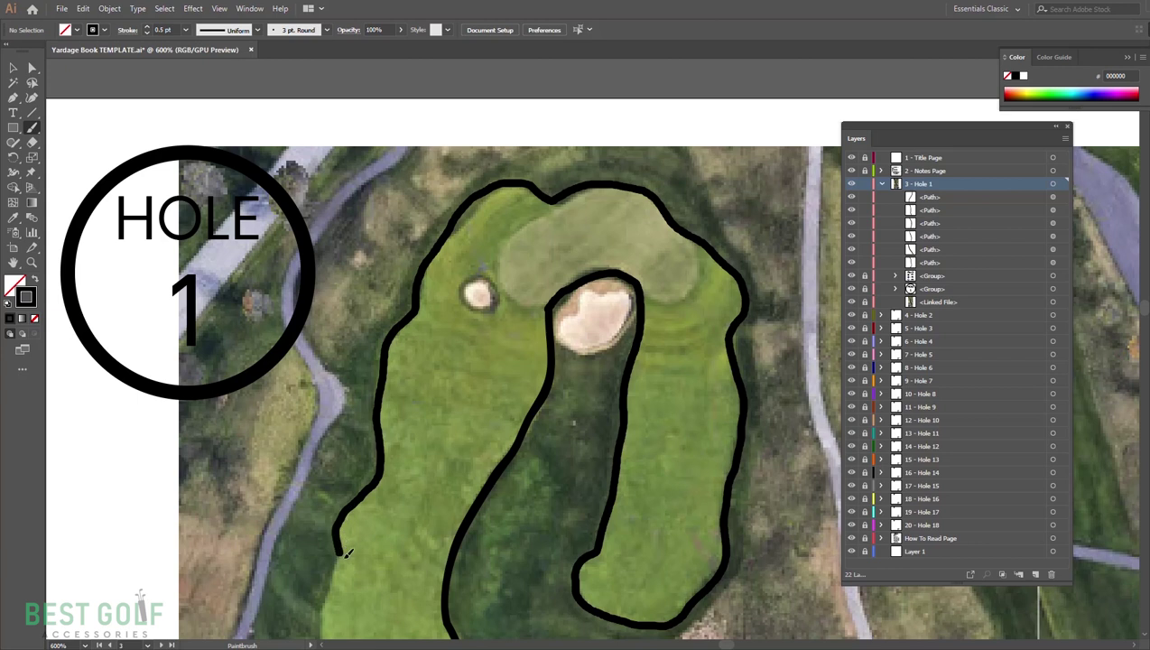
Step: Extend the brush outline down the fairway's left edge to close it at the lower end
mouse_move(359, 560)
mouse_down()
mouse_move(560, 249)
mouse_move(521, 251)
mouse_move(502, 309)
mouse_move(498, 388)
mouse_move(518, 457)
mouse_up()
drag(523, 499, 522, 253)
mouse_move(514, 201)
mouse_down()
mouse_move(496, 346)
mouse_move(524, 414)
mouse_move(520, 493)
mouse_move(567, 434)
mouse_move(522, 263)
mouse_move(435, 193)
mouse_move(489, 299)
mouse_move(510, 412)
mouse_move(518, 484)
mouse_move(498, 566)
mouse_move(512, 634)
mouse_up()
scroll(530, 635, down, 6)
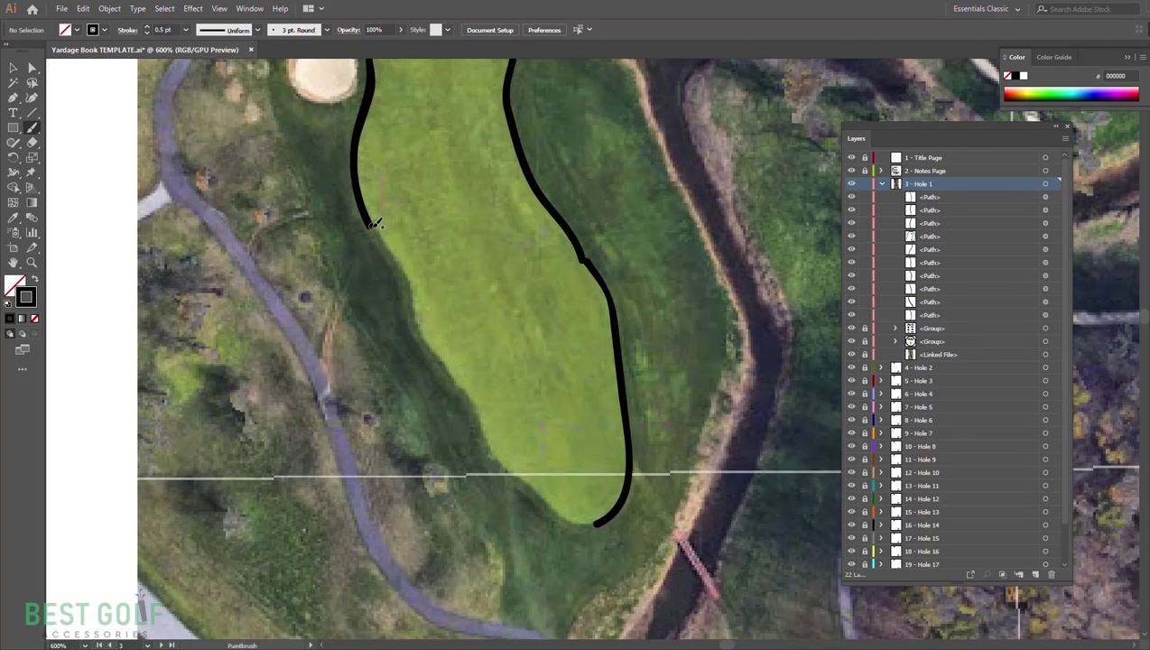
mouse_move(370, 224)
mouse_down()
mouse_move(487, 442)
mouse_move(555, 510)
mouse_move(594, 525)
mouse_up()
Step: Return to the Selection tool and centre the Hole 1 page in view
key(v)
scroll(658, 507, down, 4)
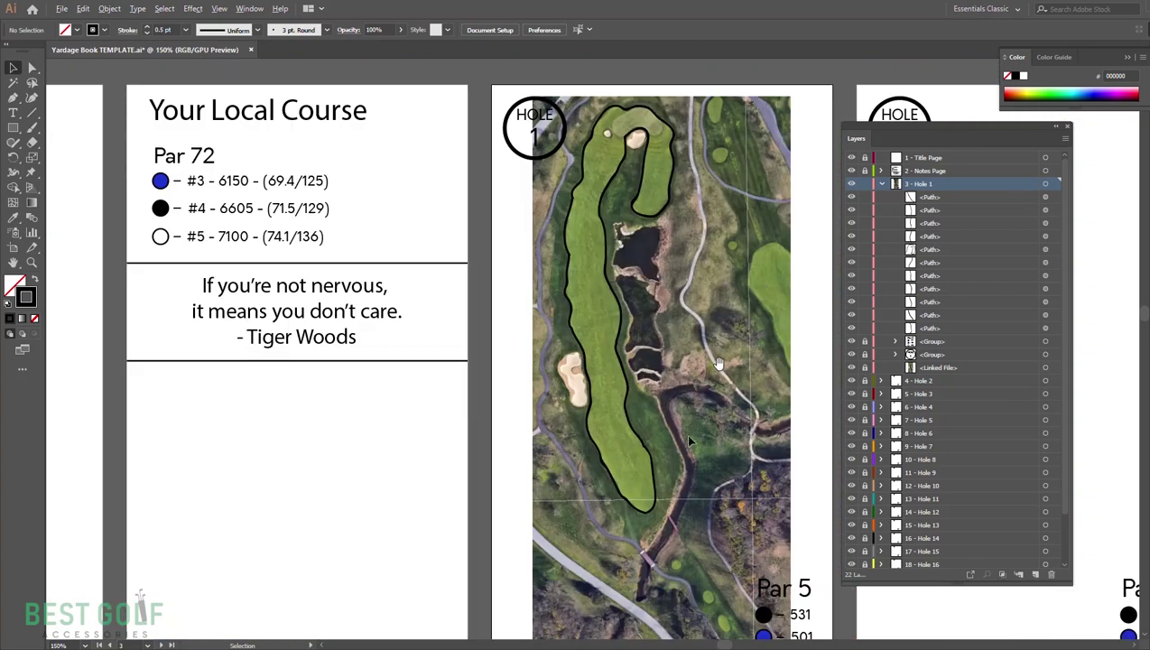
drag(720, 363, 674, 407)
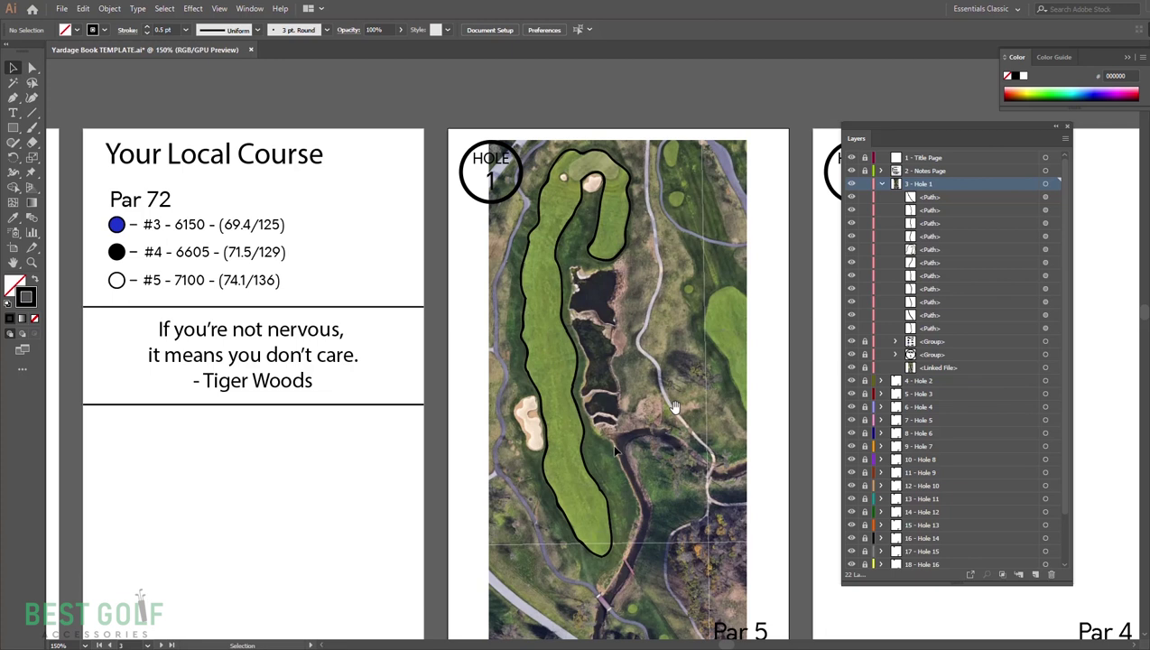
Step: Marquee-select the fairway outline pieces, Join them repeatedly into one path, then reselect it
click(14, 69)
drag(503, 137, 633, 277)
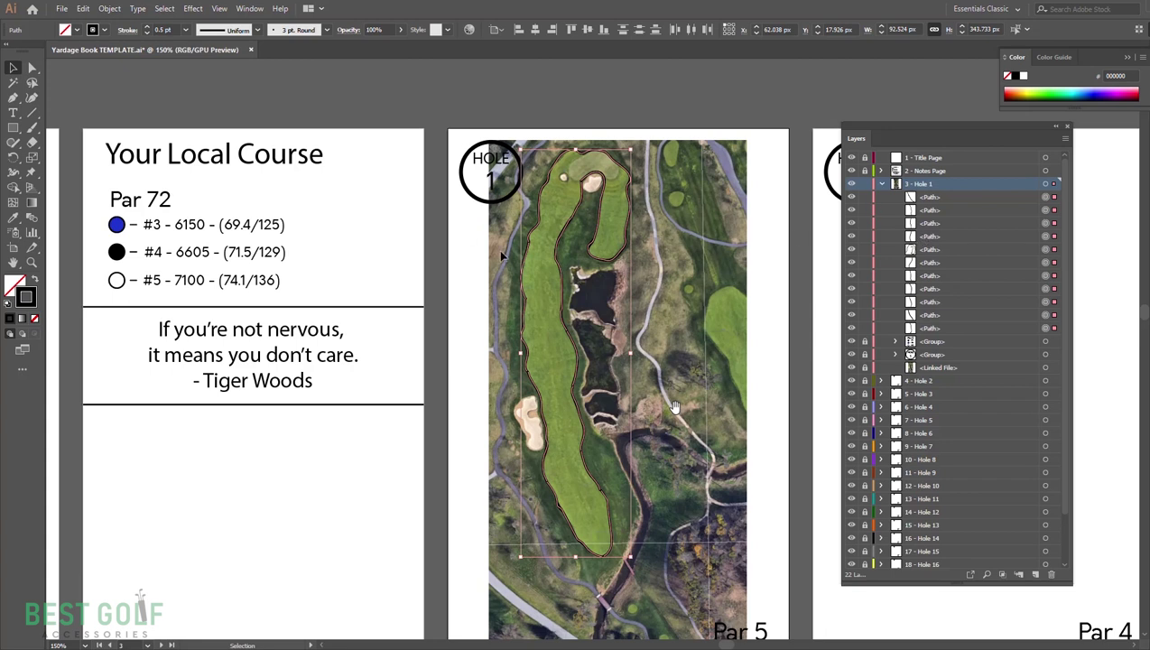
right_click(577, 205)
click(622, 299)
right_click(560, 279)
click(591, 387)
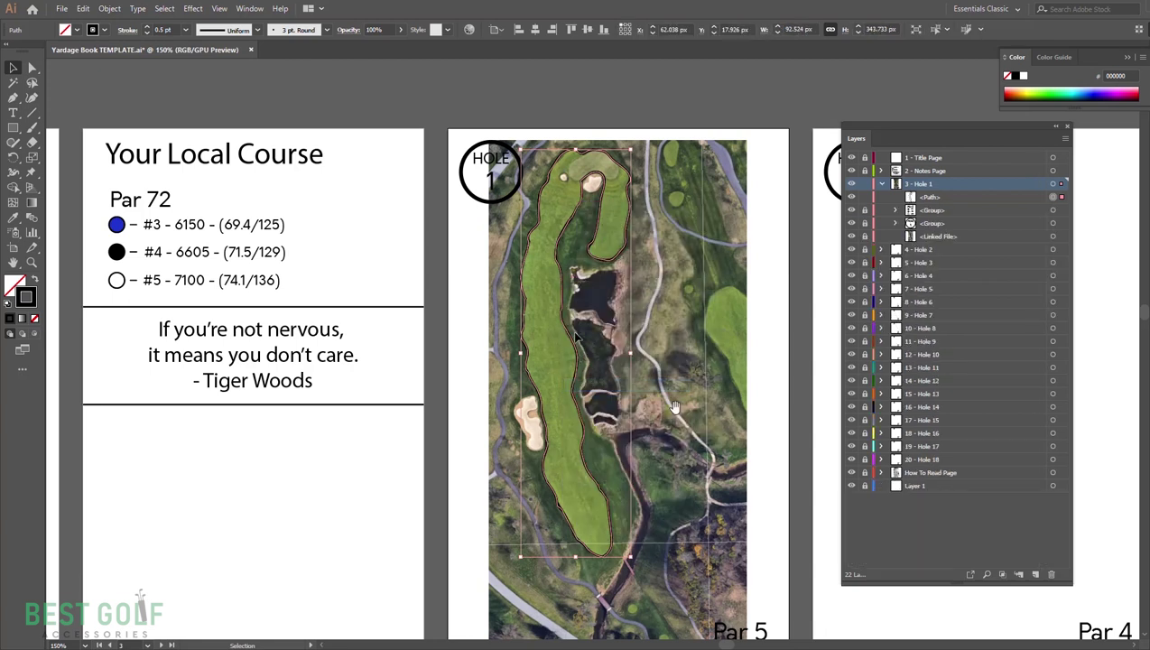
right_click(570, 336)
click(632, 440)
right_click(571, 379)
click(623, 481)
right_click(574, 372)
click(623, 483)
right_click(575, 343)
click(625, 451)
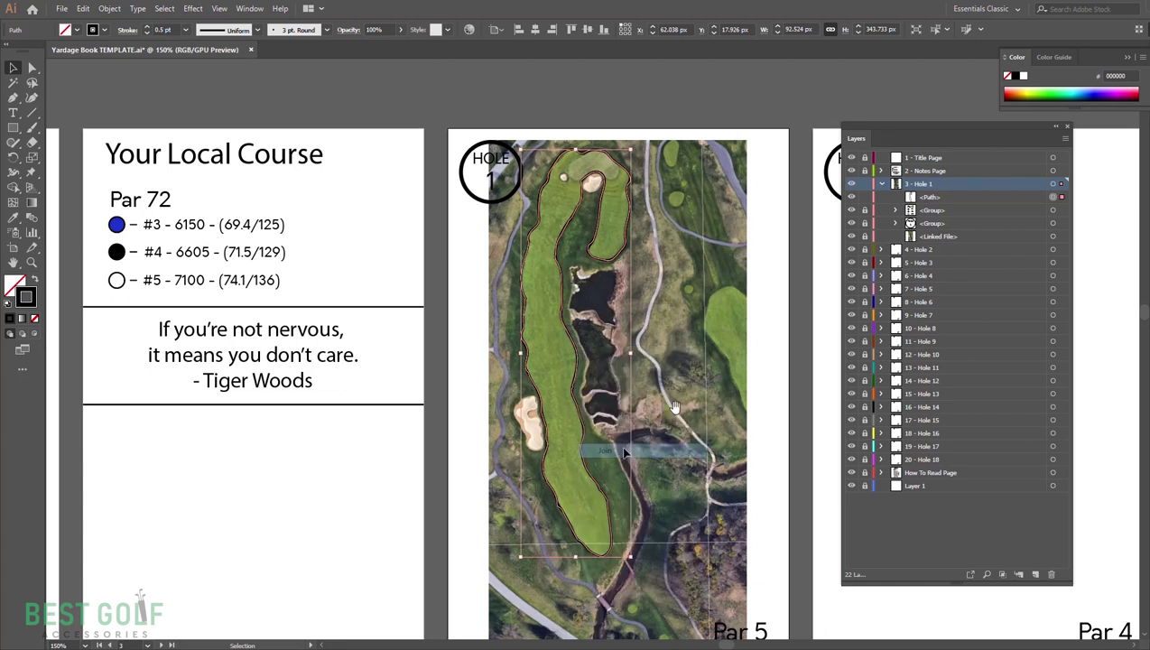
click(593, 383)
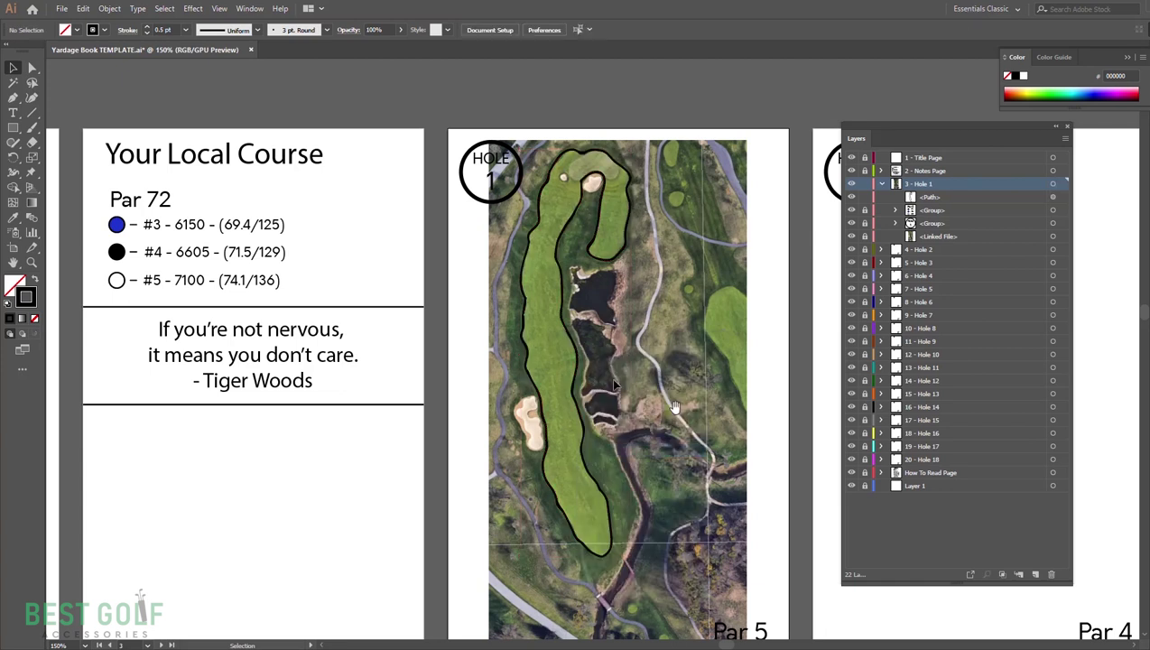
click(572, 356)
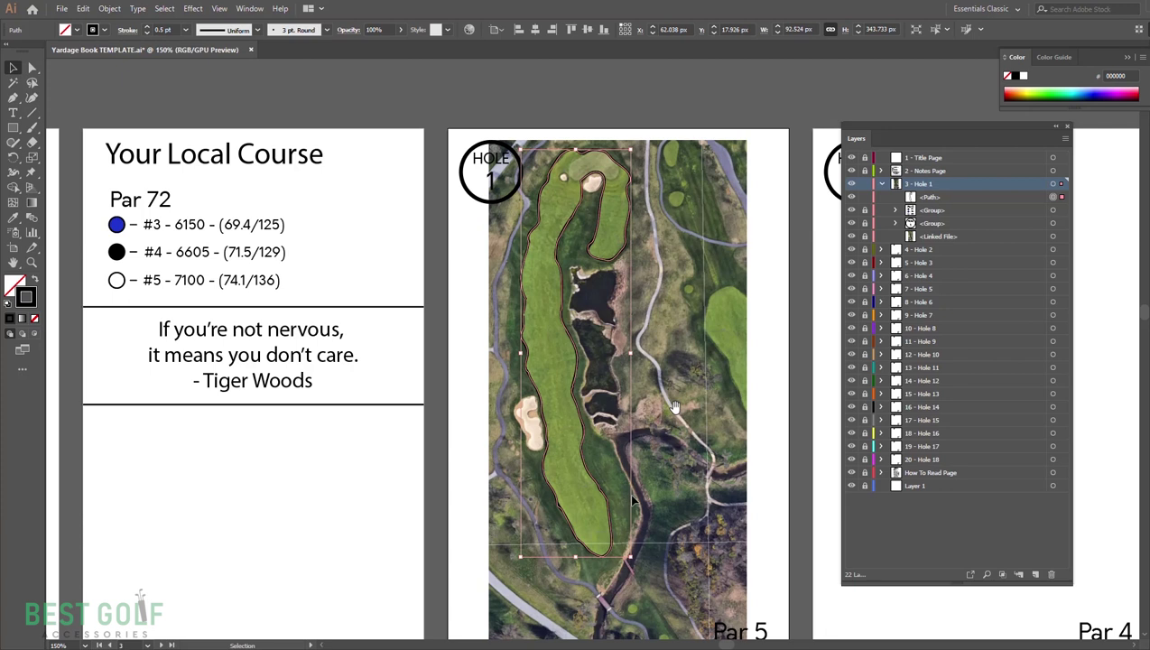
Step: Repaint the fairway's left and right edges and the top of the green with the Paintbrush
click(614, 528)
click(556, 477)
key(b)
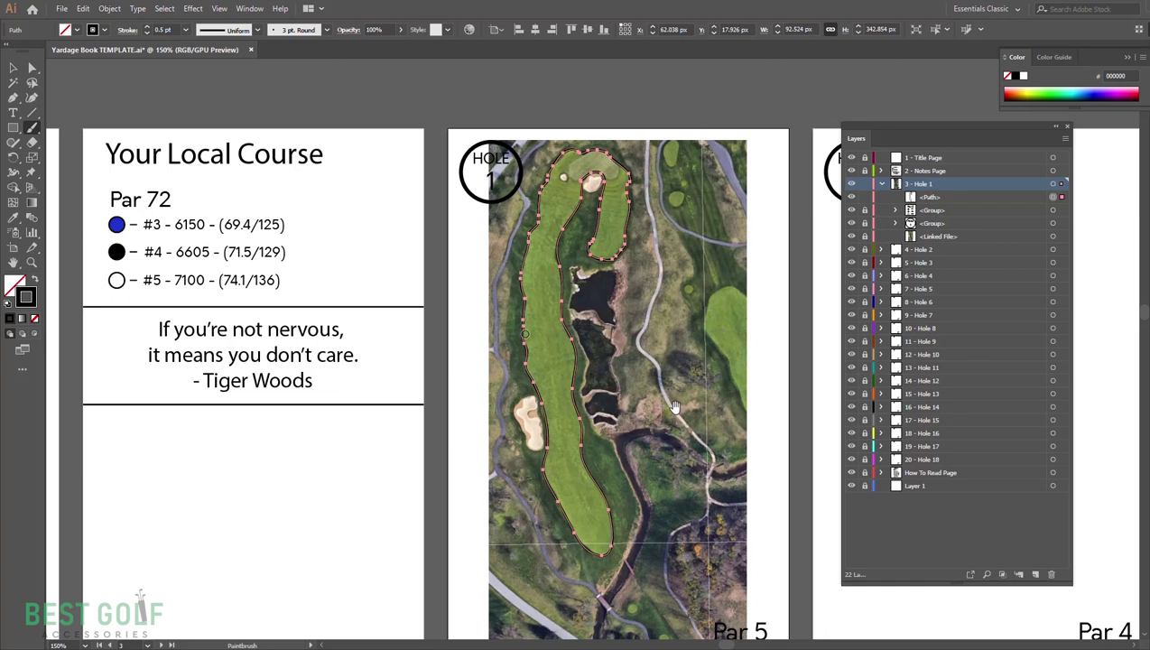
mouse_move(526, 338)
mouse_down()
mouse_move(515, 278)
mouse_move(523, 344)
mouse_move(527, 267)
mouse_move(529, 377)
mouse_move(520, 312)
mouse_up()
mouse_move(527, 361)
mouse_down()
mouse_move(527, 257)
mouse_move(561, 144)
mouse_move(558, 161)
mouse_move(598, 156)
mouse_move(576, 153)
mouse_move(595, 146)
mouse_move(590, 157)
mouse_move(627, 169)
mouse_move(623, 257)
mouse_move(626, 231)
mouse_move(615, 259)
mouse_move(588, 238)
mouse_move(601, 246)
mouse_move(589, 255)
mouse_move(596, 226)
mouse_up()
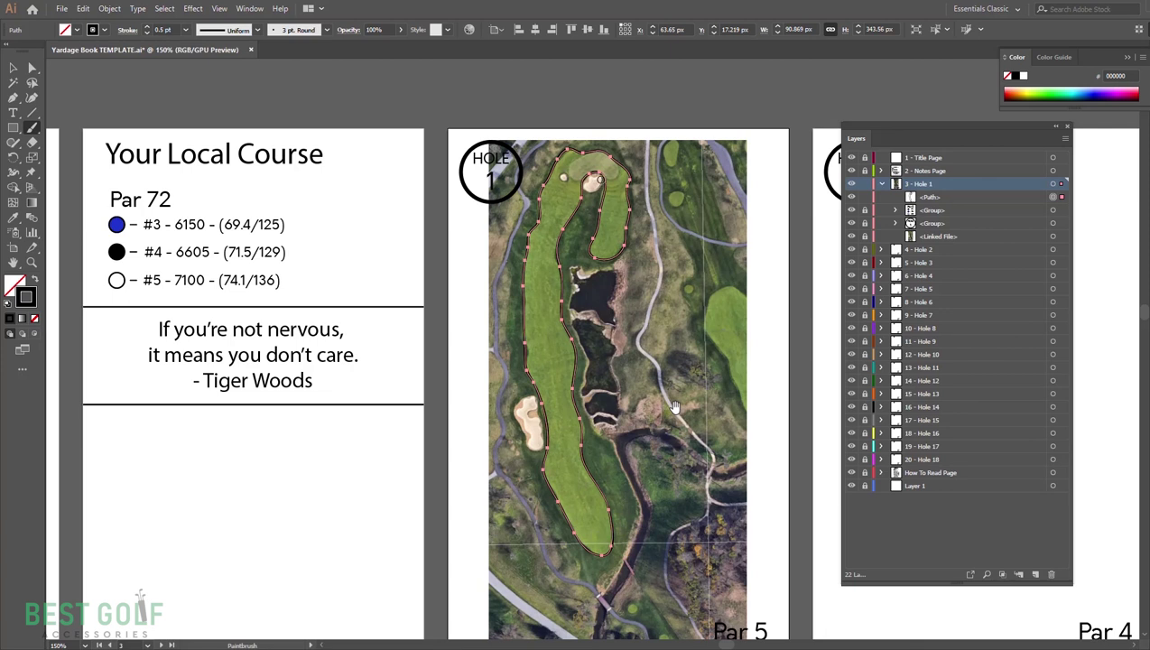
drag(601, 173, 576, 203)
drag(531, 248, 519, 324)
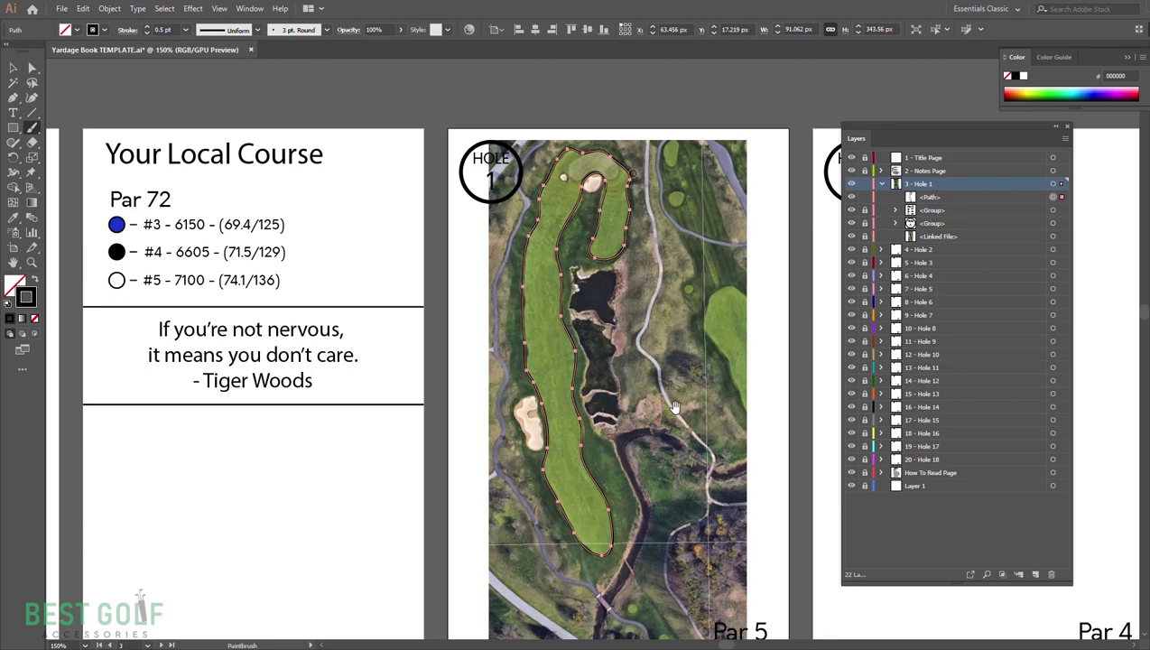
mouse_move(631, 174)
mouse_down()
mouse_move(607, 285)
mouse_move(629, 354)
mouse_up()
Step: Reshape an anchor's curve handle on the fairway outline, undoing a stray anchor move
key(v)
click(664, 350)
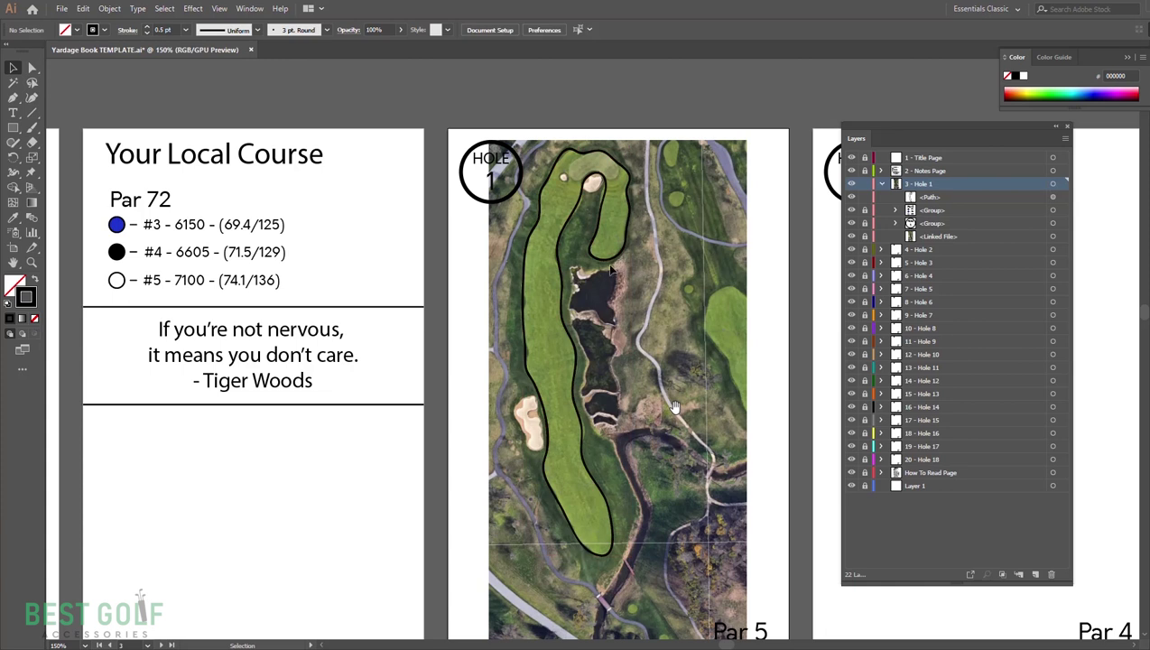
scroll(593, 451, up, 10)
scroll(593, 451, down, 5)
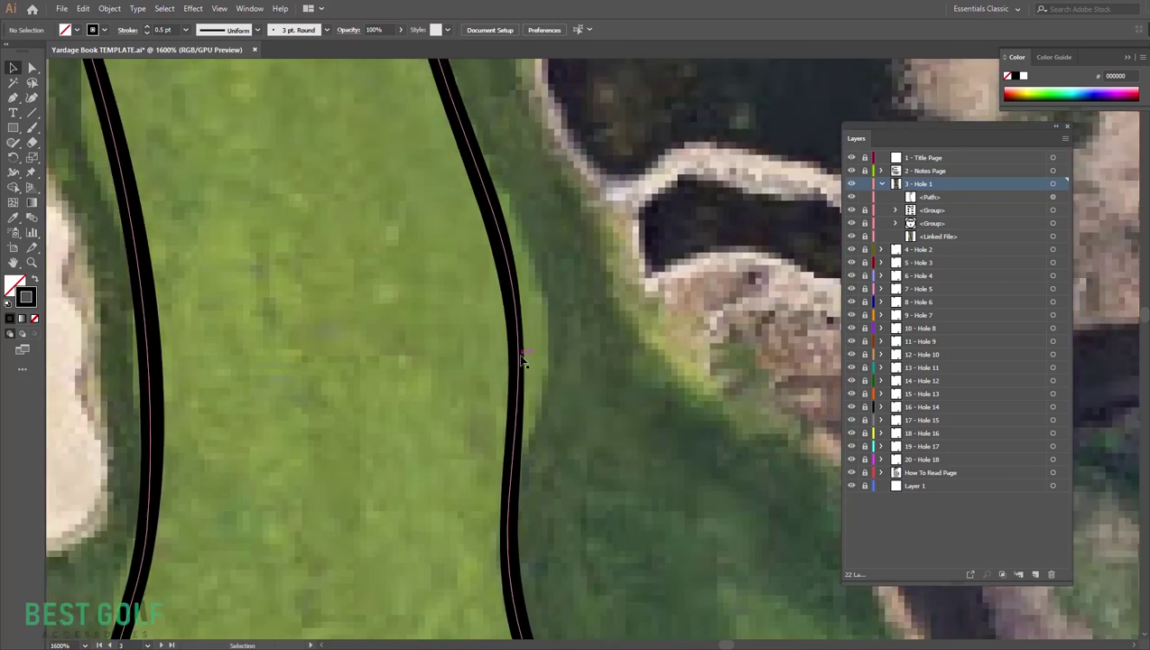
click(520, 358)
key(a)
click(494, 214)
click(493, 214)
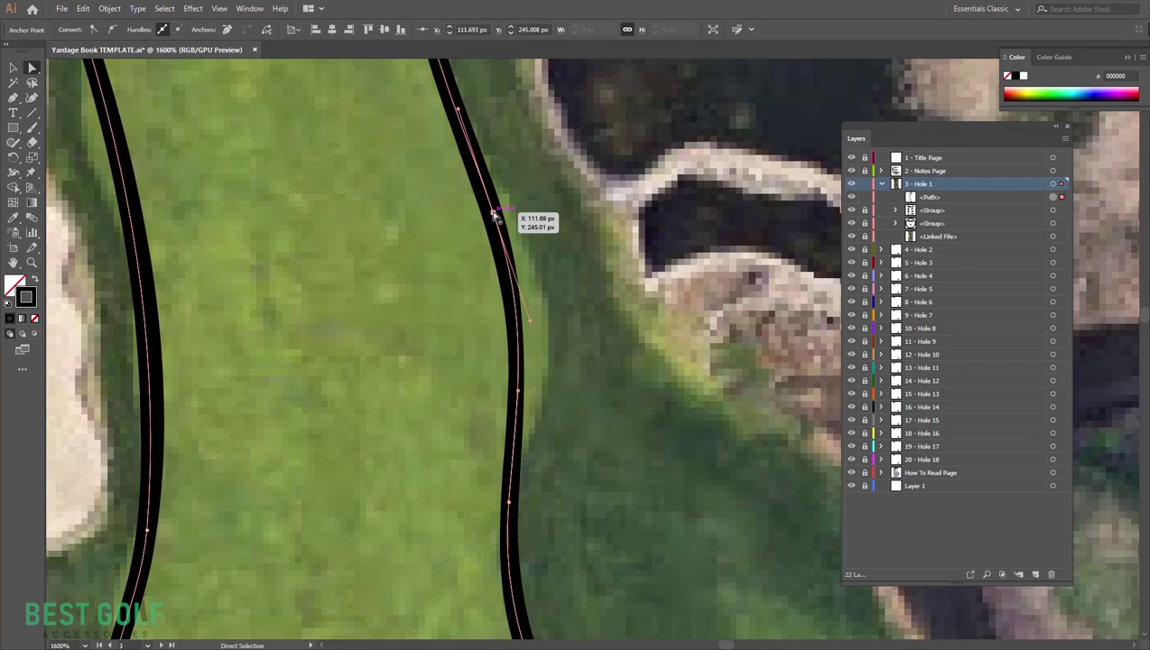
drag(531, 324, 595, 361)
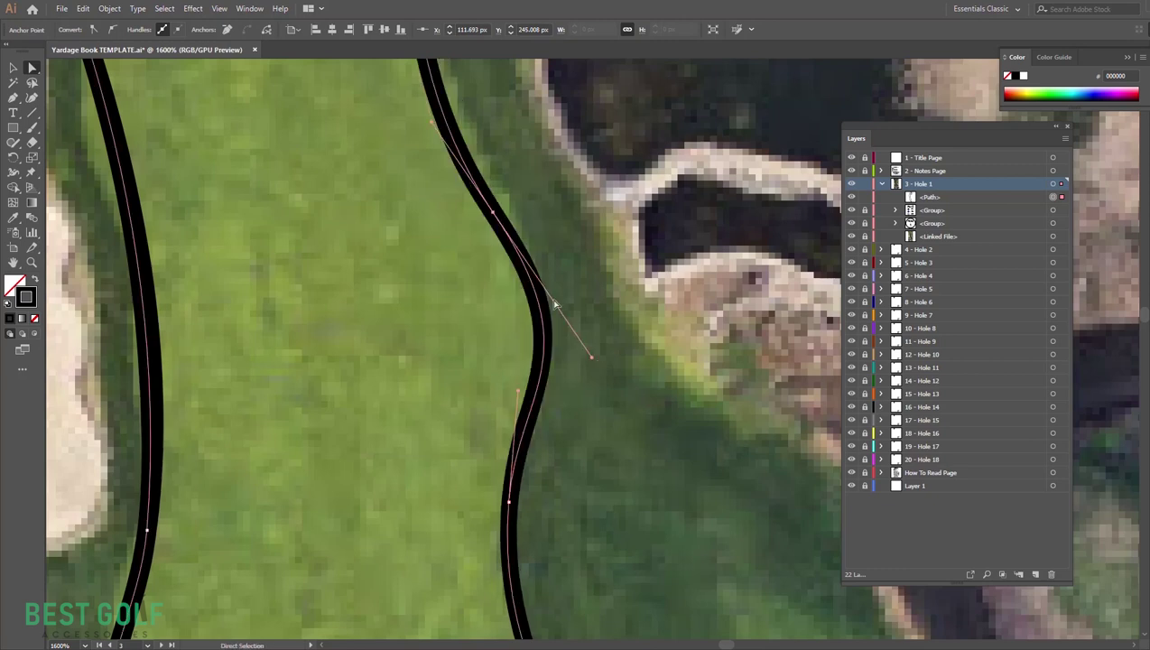
drag(494, 214, 507, 206)
key(ctrl+z)
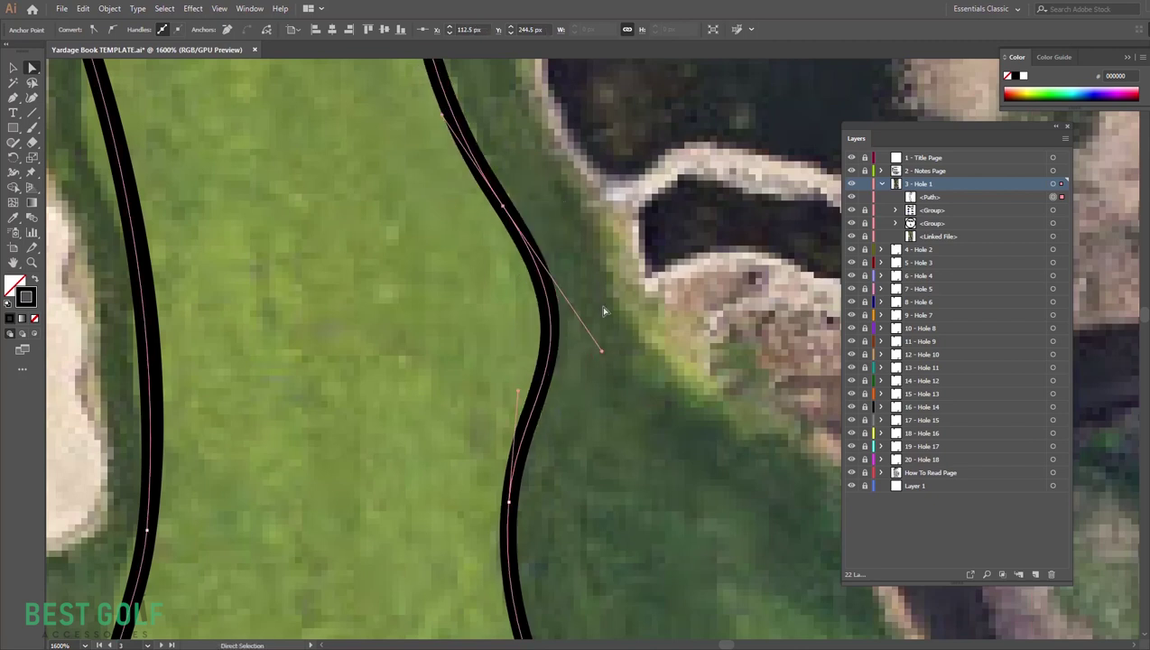
Step: Bend a segment of the fairway's left edge to follow the grass, then deselect
scroll(594, 348, down, 6)
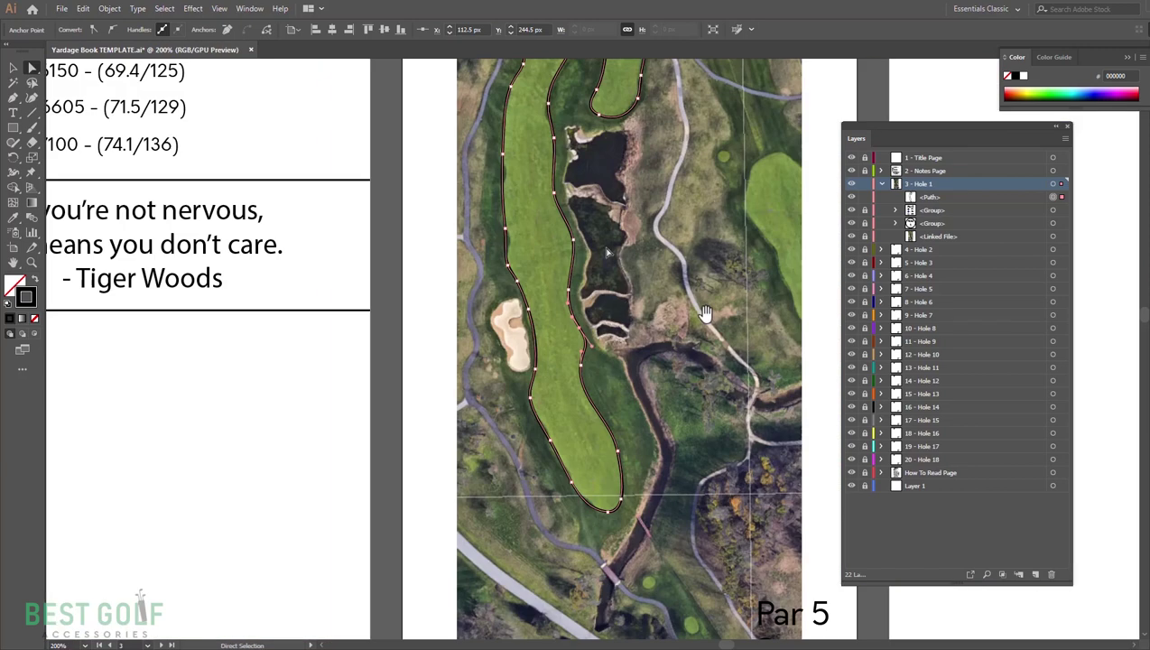
drag(700, 298, 734, 459)
scroll(596, 352, up, 5)
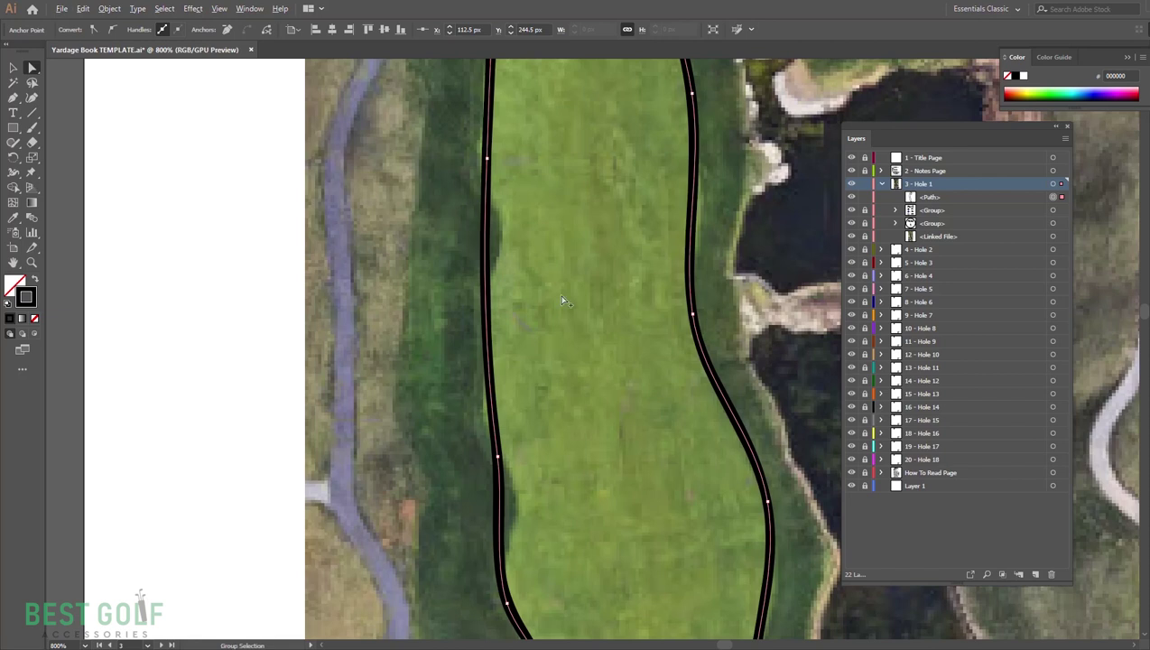
click(487, 163)
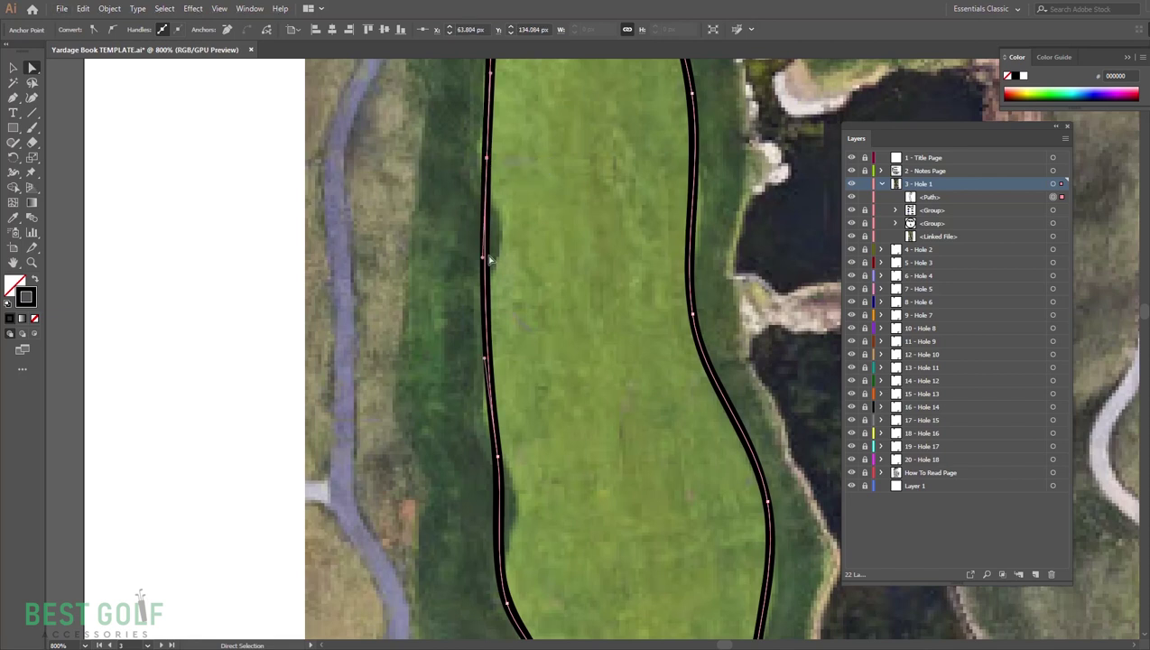
drag(488, 253, 511, 263)
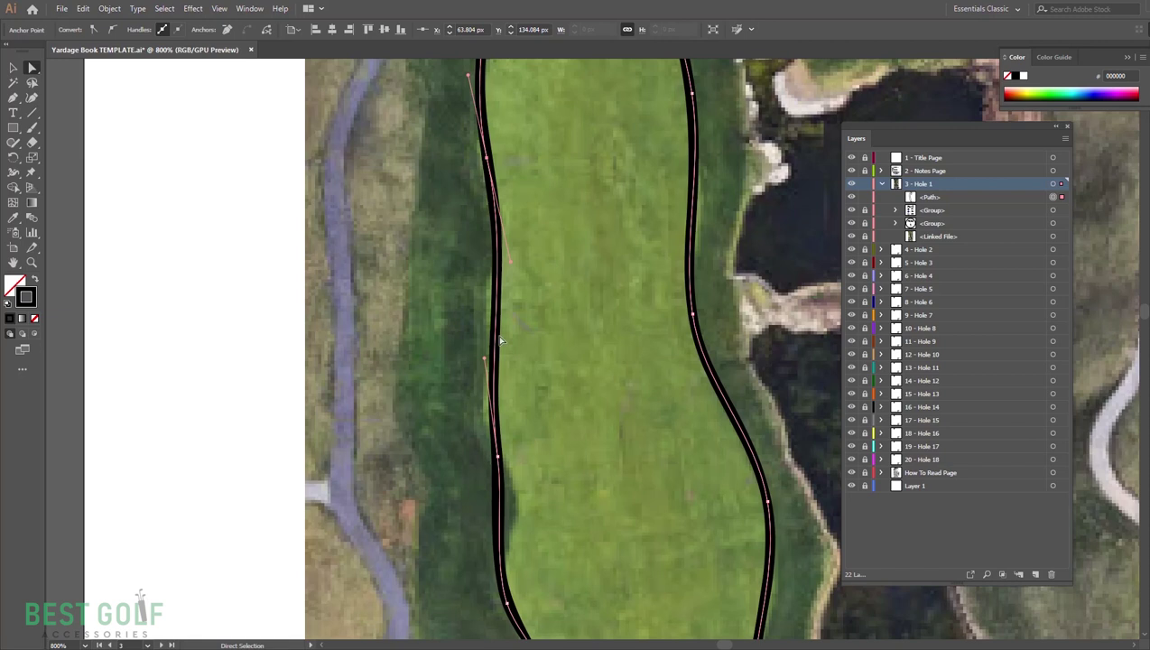
scroll(508, 385, up, 1)
scroll(510, 387, down, 4)
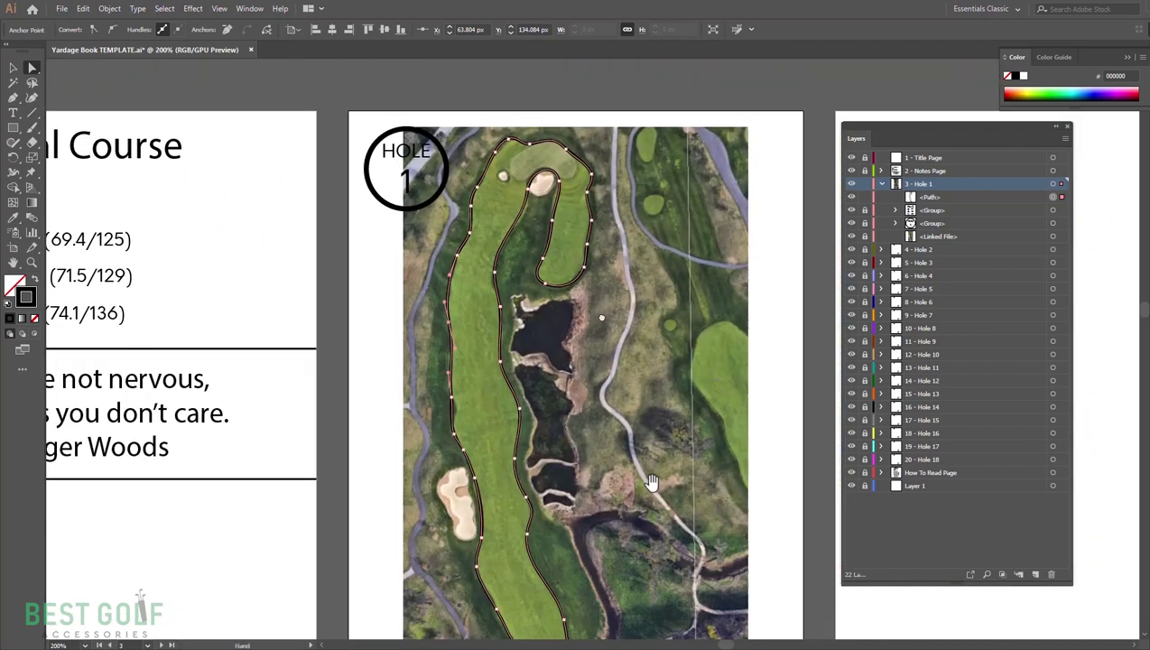
drag(652, 483, 629, 403)
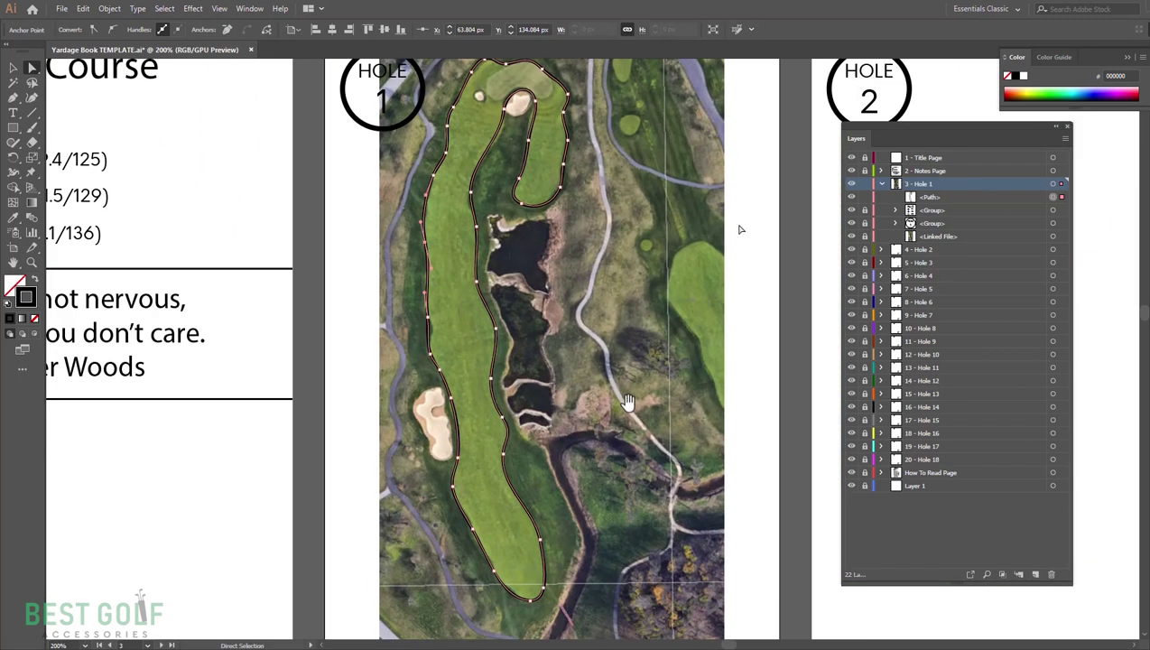
key(v)
click(578, 282)
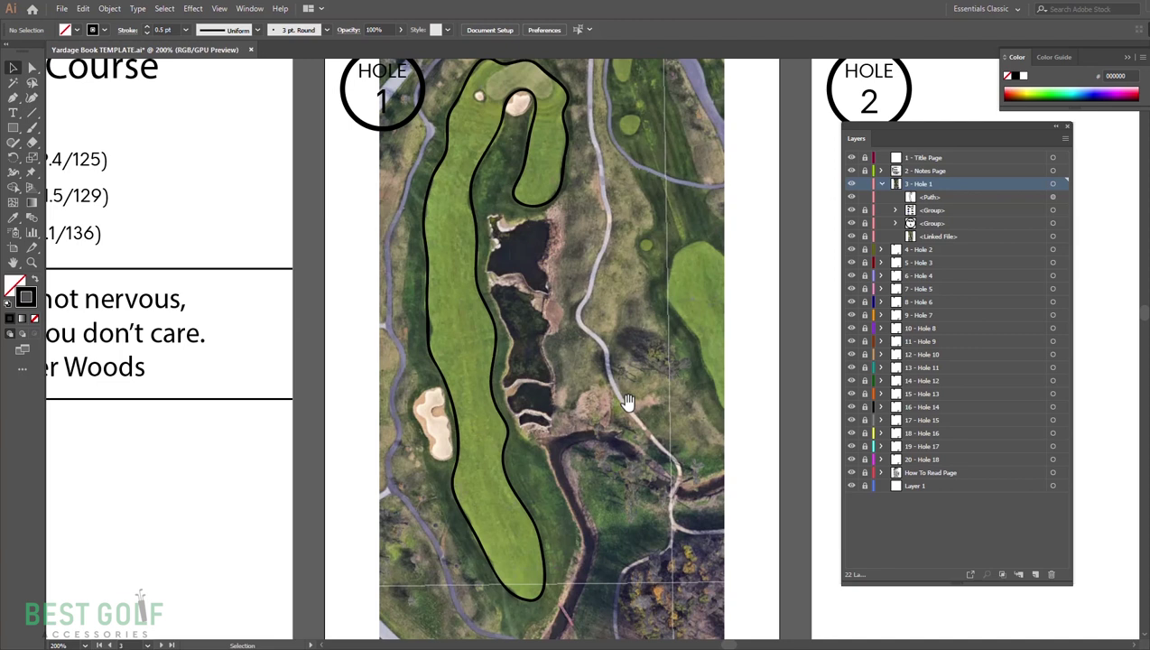
Step: Zoom out, hide the linked Hole 1 aerial photo, and show the colour swatch group
key(ctrl+1)
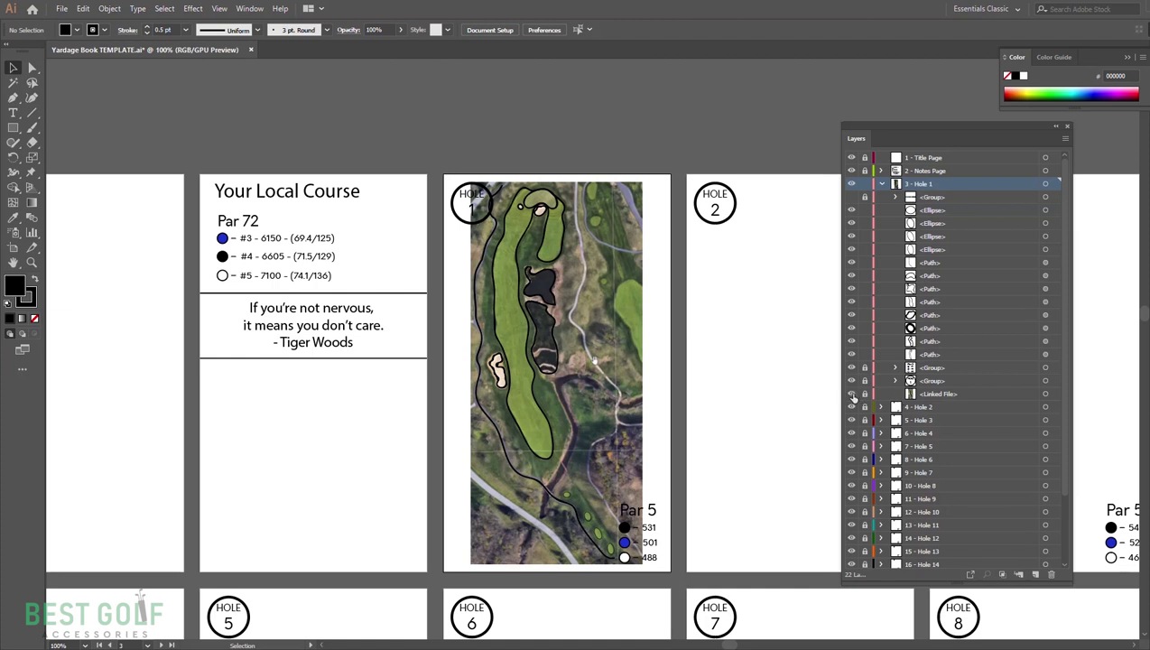
click(931, 398)
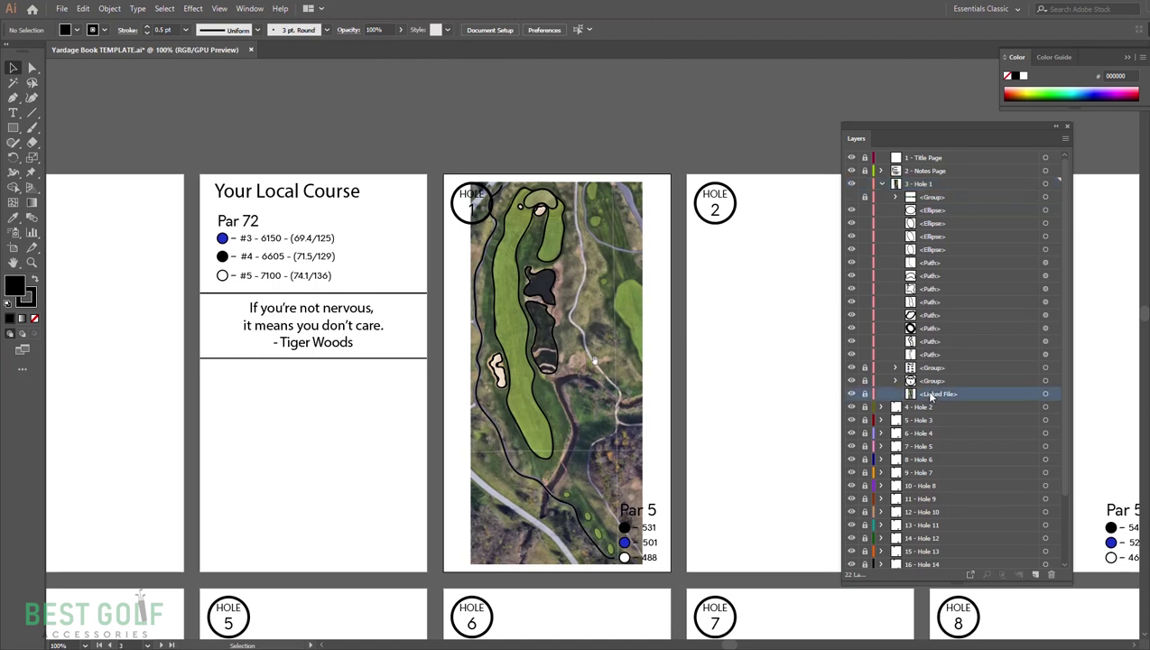
click(851, 396)
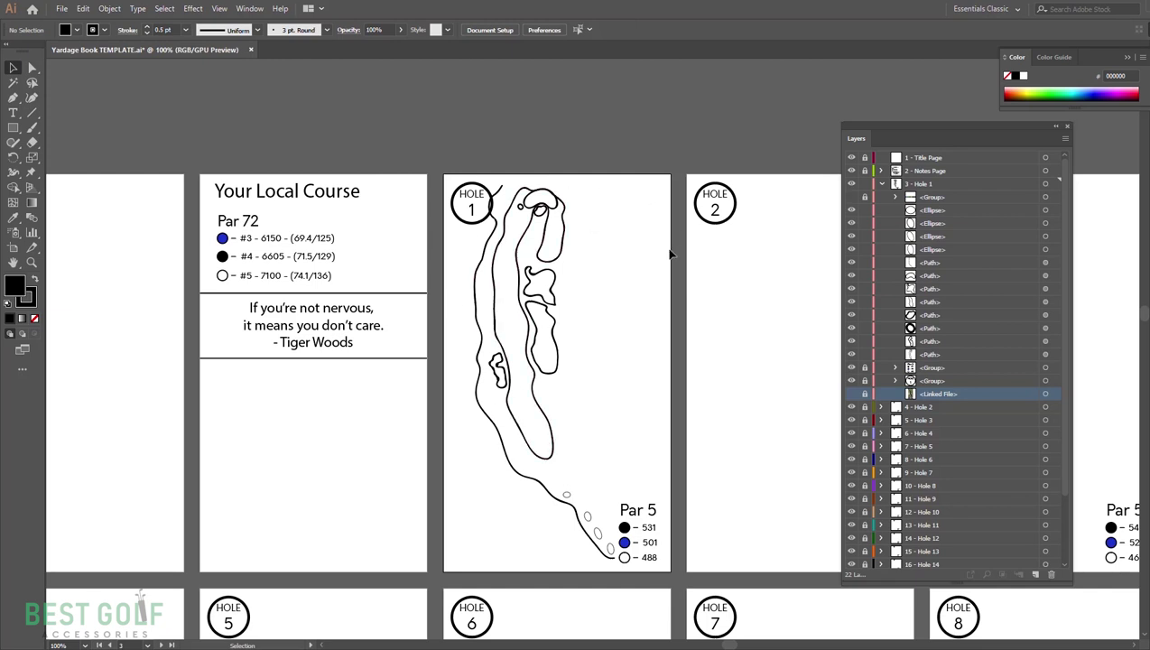
click(851, 198)
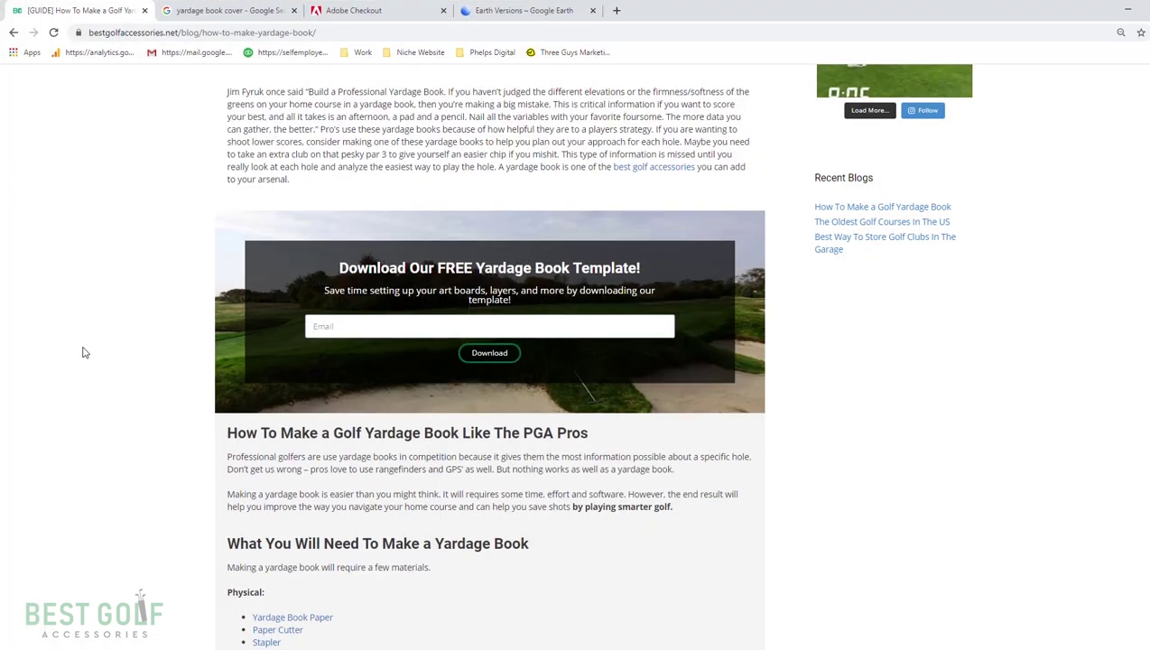
Step: Select the Water code #61ADB5 in the blog's colour list before returning to Illustrator
scroll(235, 367, up, 3)
scroll(235, 366, down, 20)
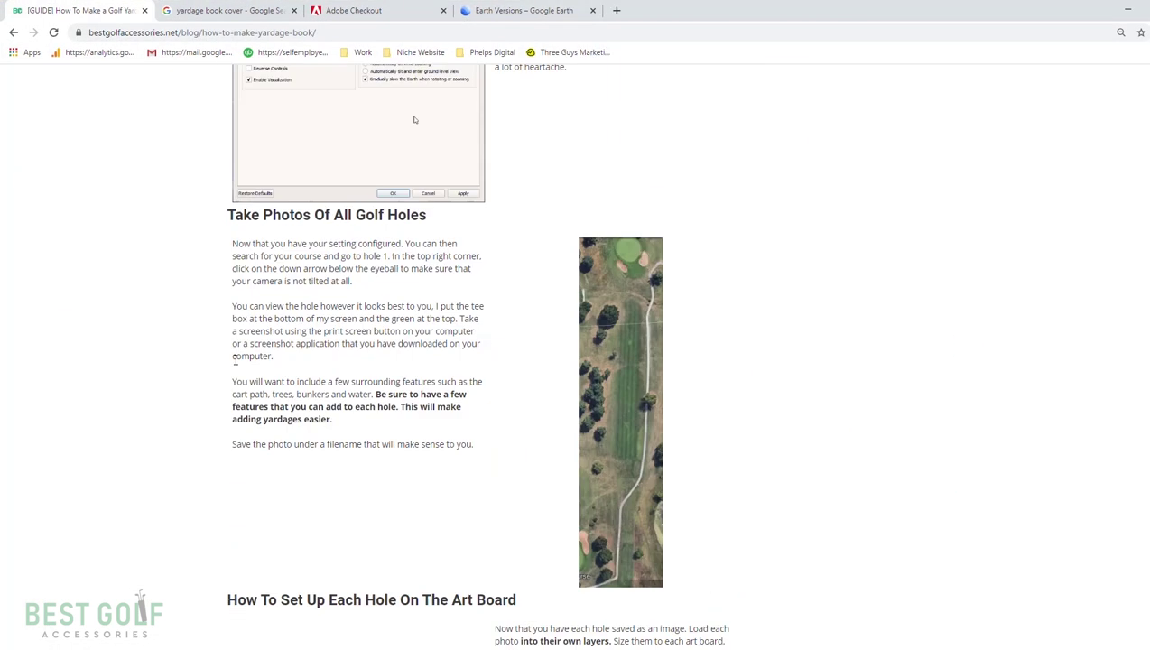
scroll(244, 356, down, 14)
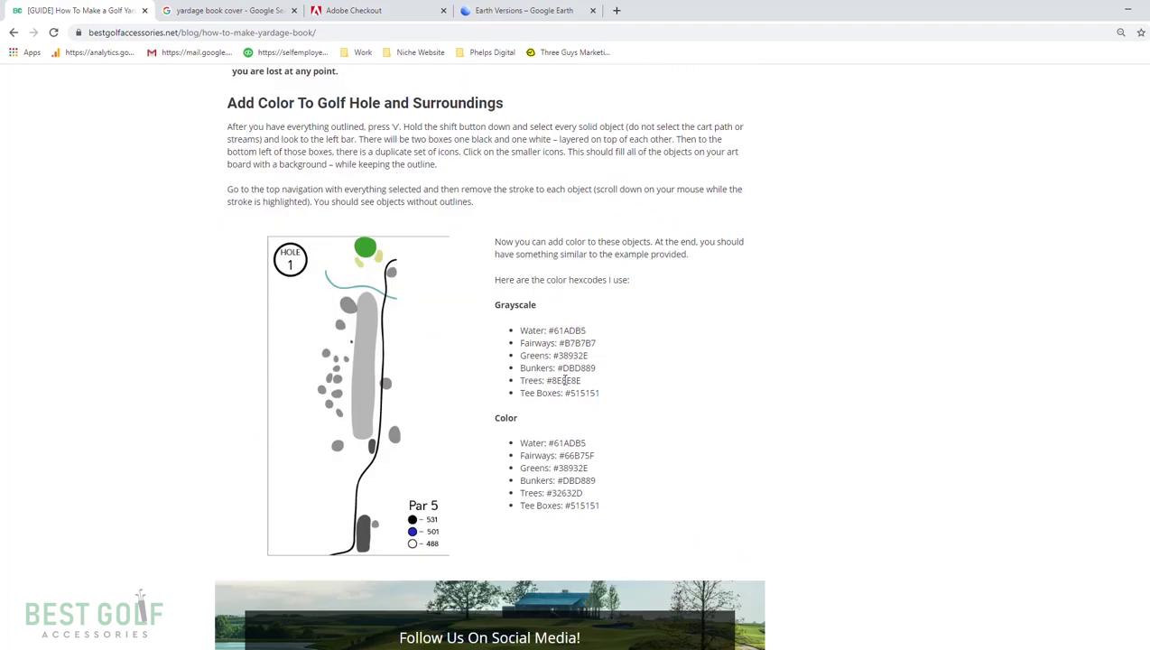
drag(612, 508, 630, 459)
click(630, 459)
scroll(635, 461, down, 1)
drag(601, 424, 601, 365)
click(557, 360)
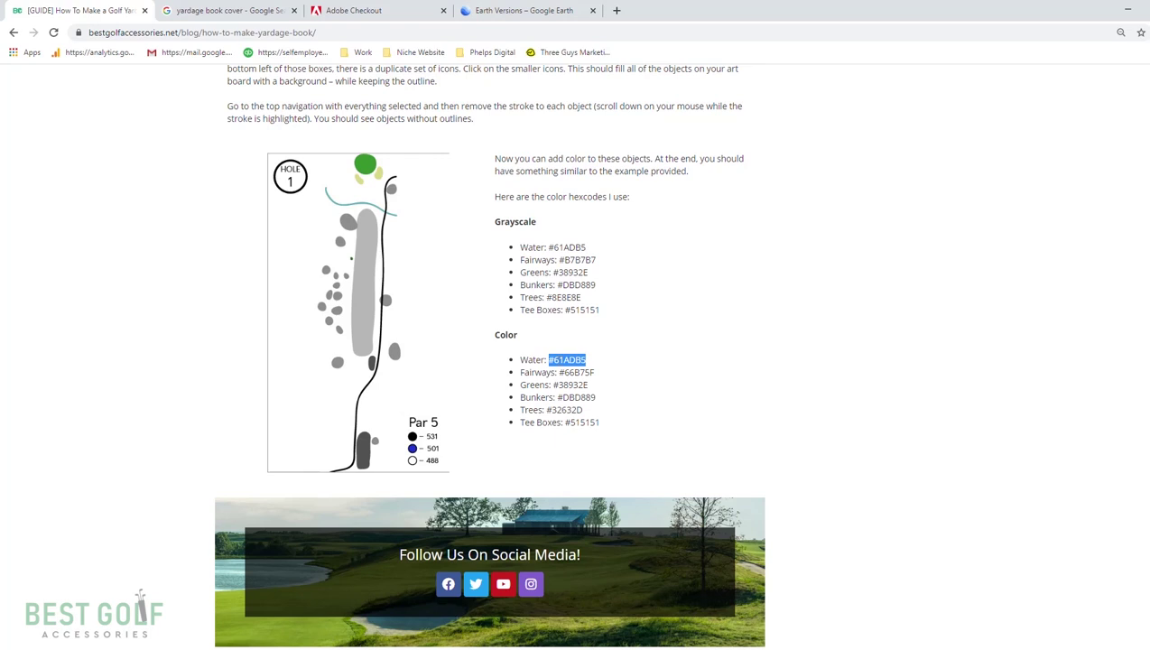
click(542, 360)
drag(550, 360, 605, 367)
key(ctrl+c)
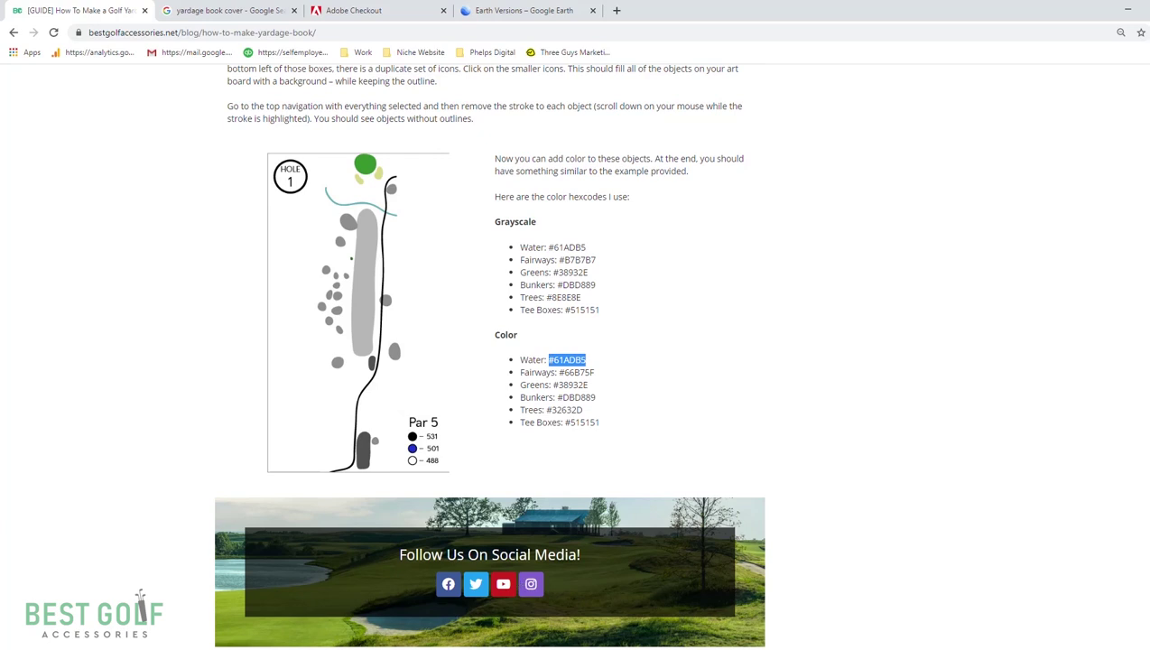
key(alt+Tab)
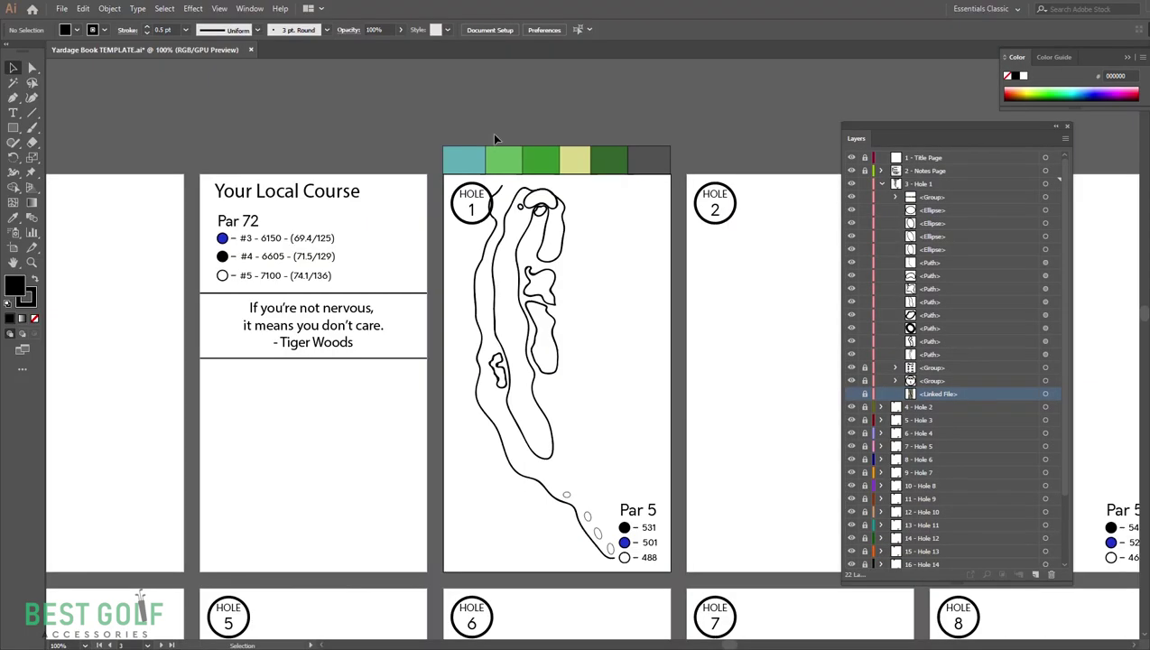
Step: Draw a small sample rectangle on the Hole 1 layer above the swatch row
click(921, 184)
scroll(578, 113, up, 3)
scroll(578, 113, right, 1)
key(m)
drag(406, 170, 442, 207)
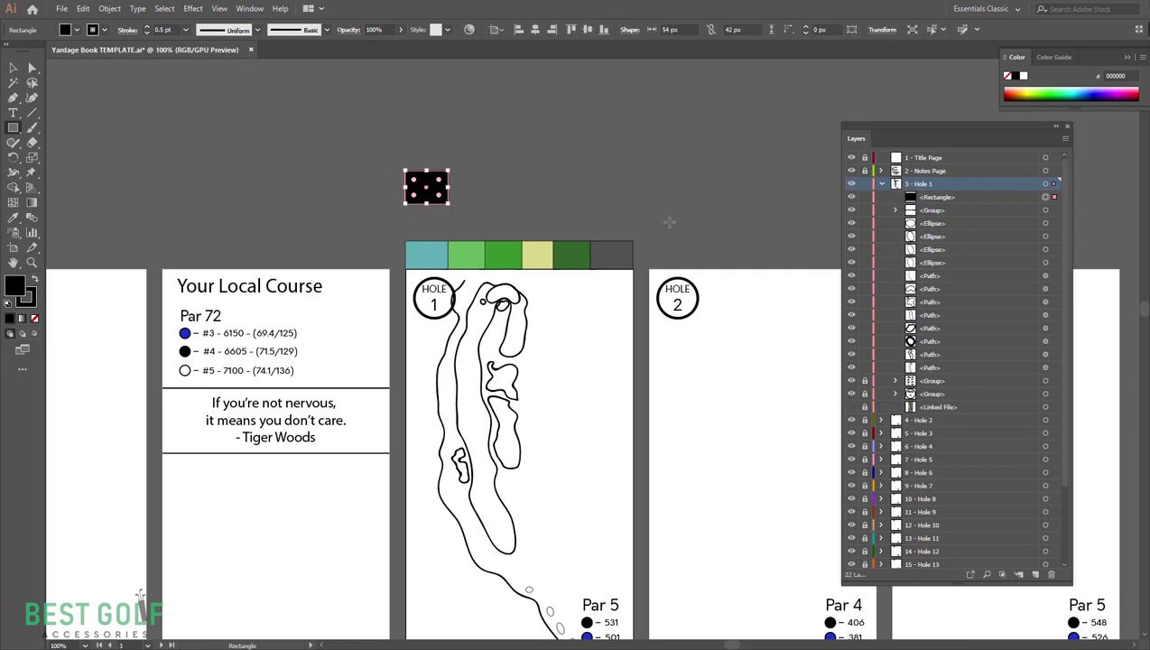
key(v)
click(477, 206)
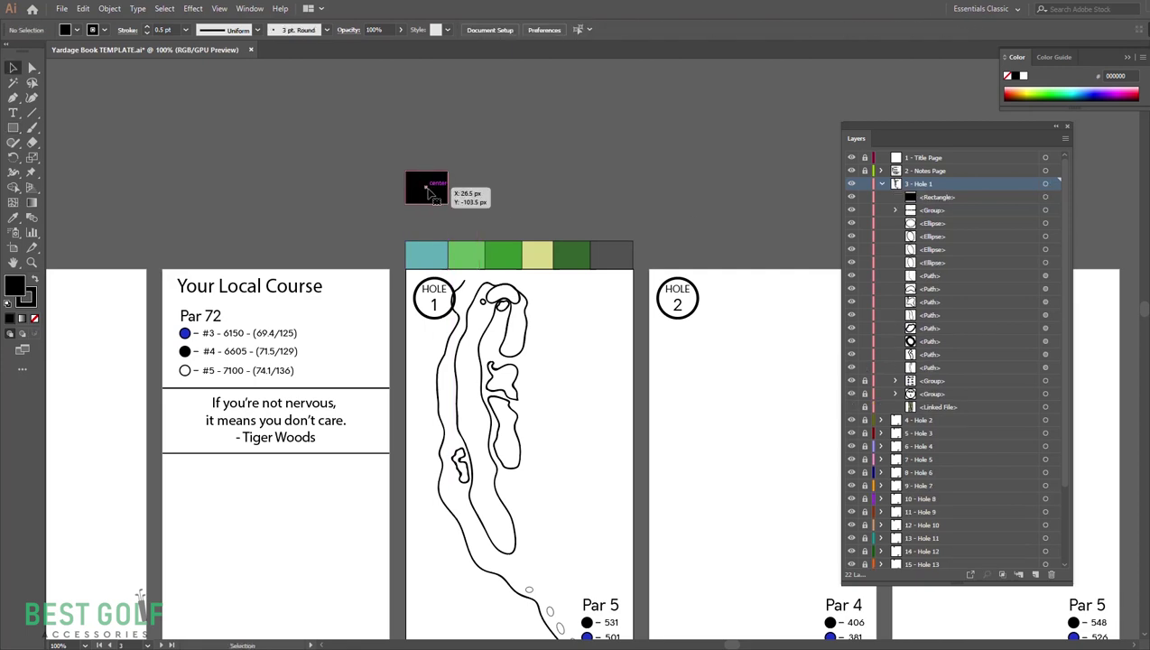
key(ctrl+z)
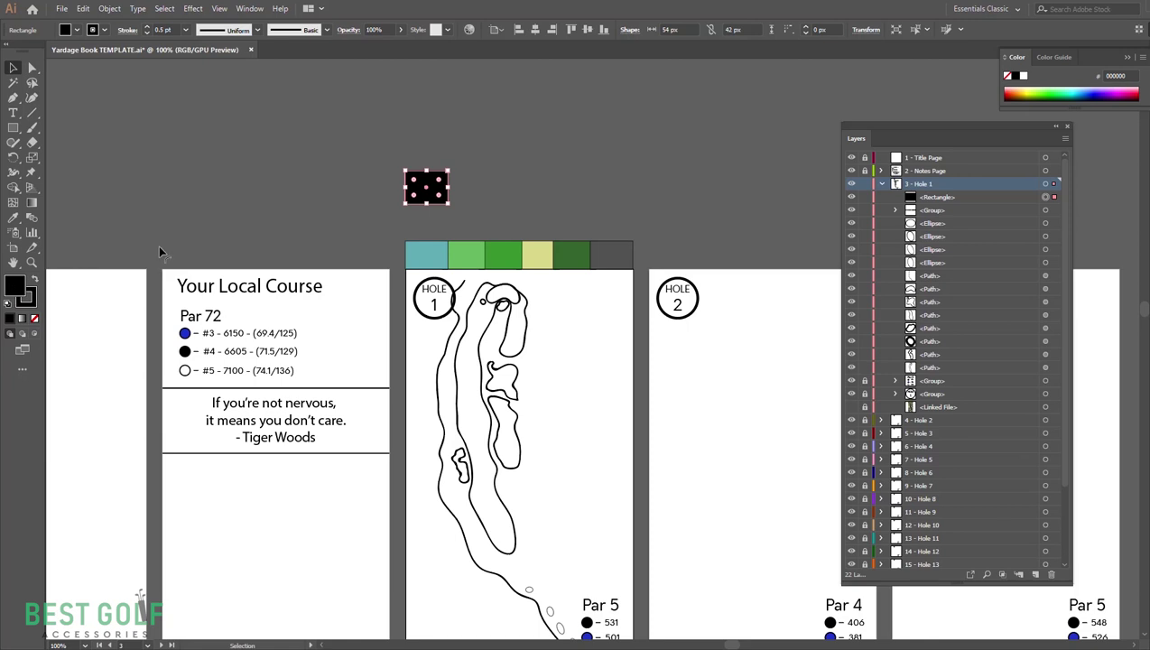
Step: Set the fill colour to teal 61ADB5, then delete the sample rectangle and view the full page
double_click(15, 286)
key(ctrl+v)
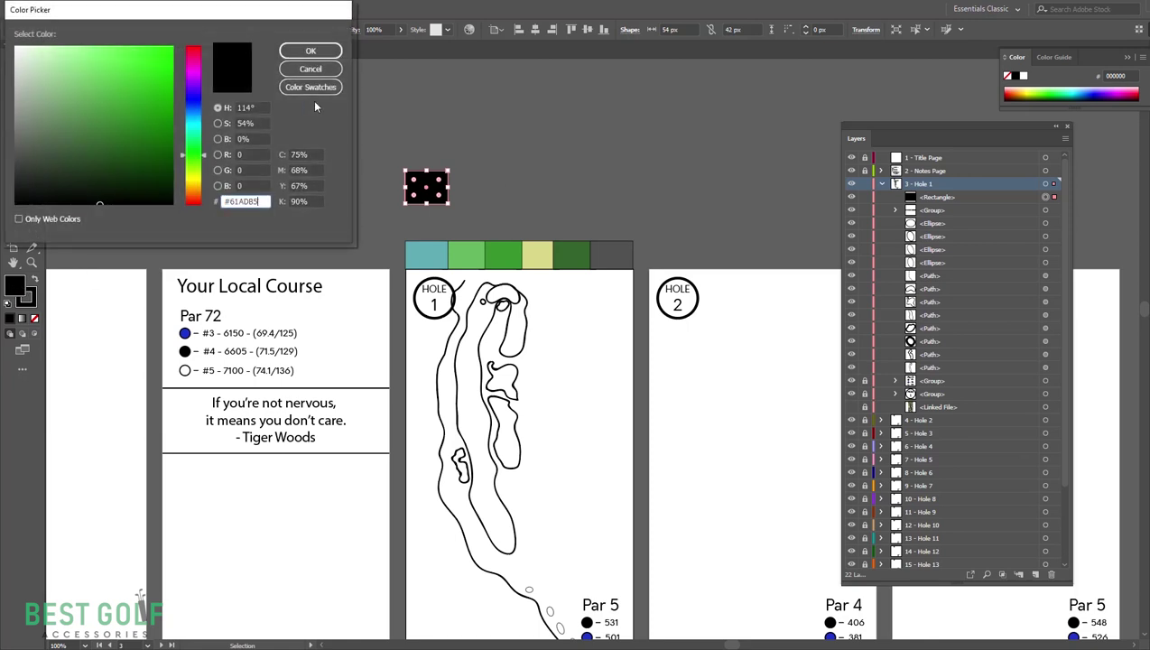
click(314, 53)
click(571, 163)
click(416, 193)
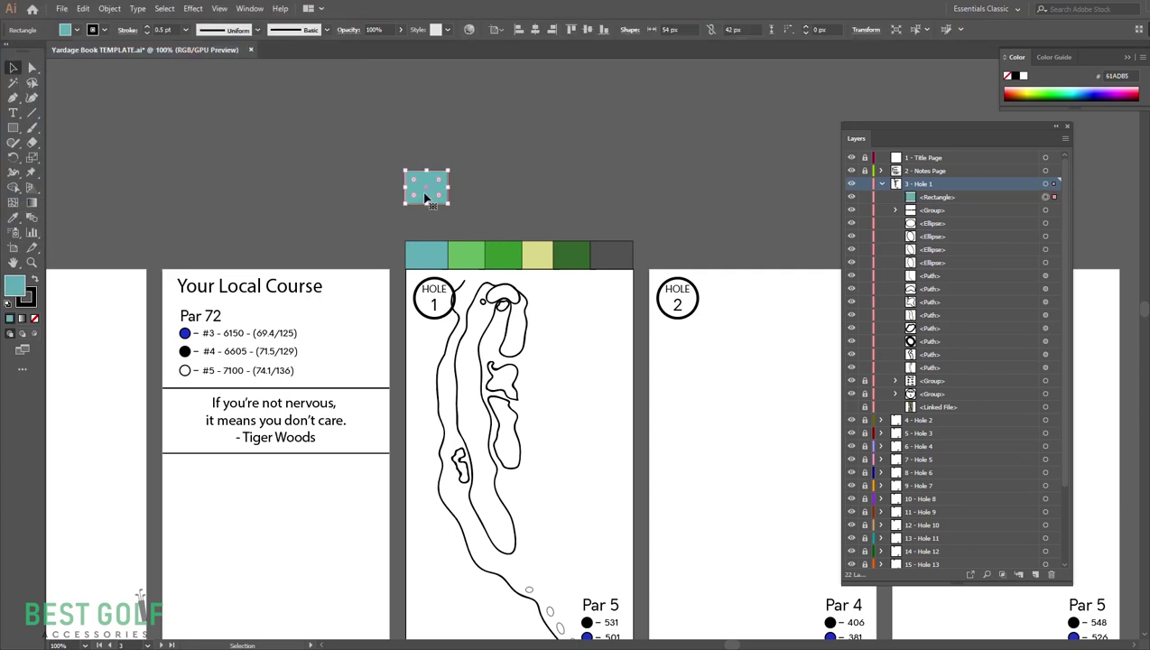
key(Delete)
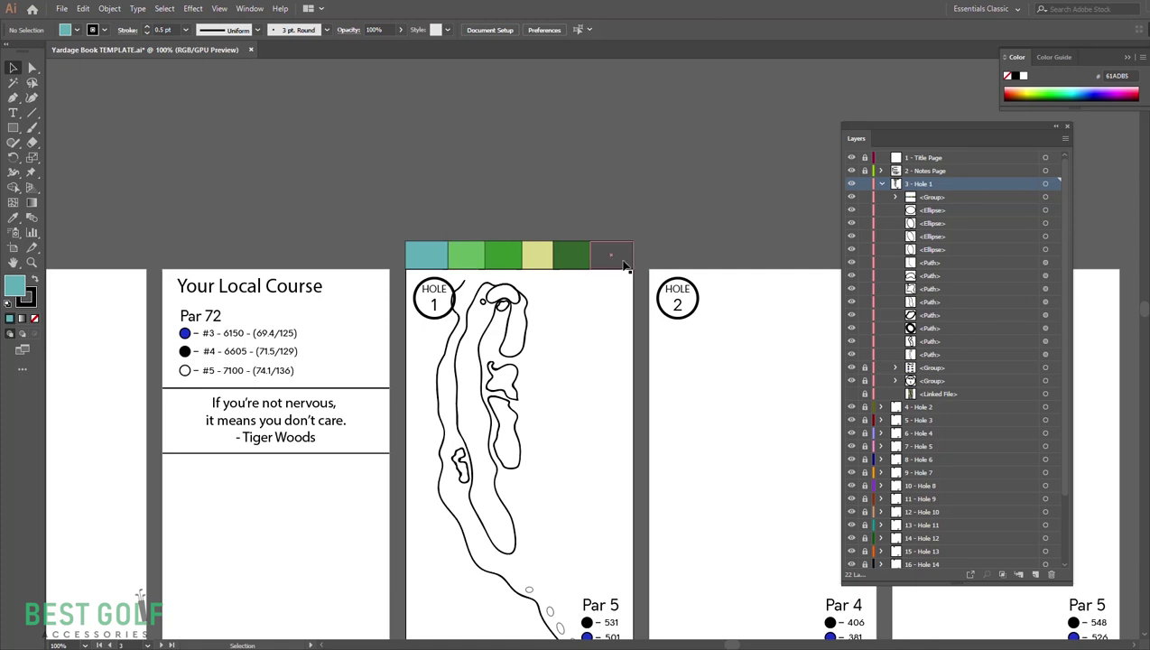
drag(617, 373, 606, 249)
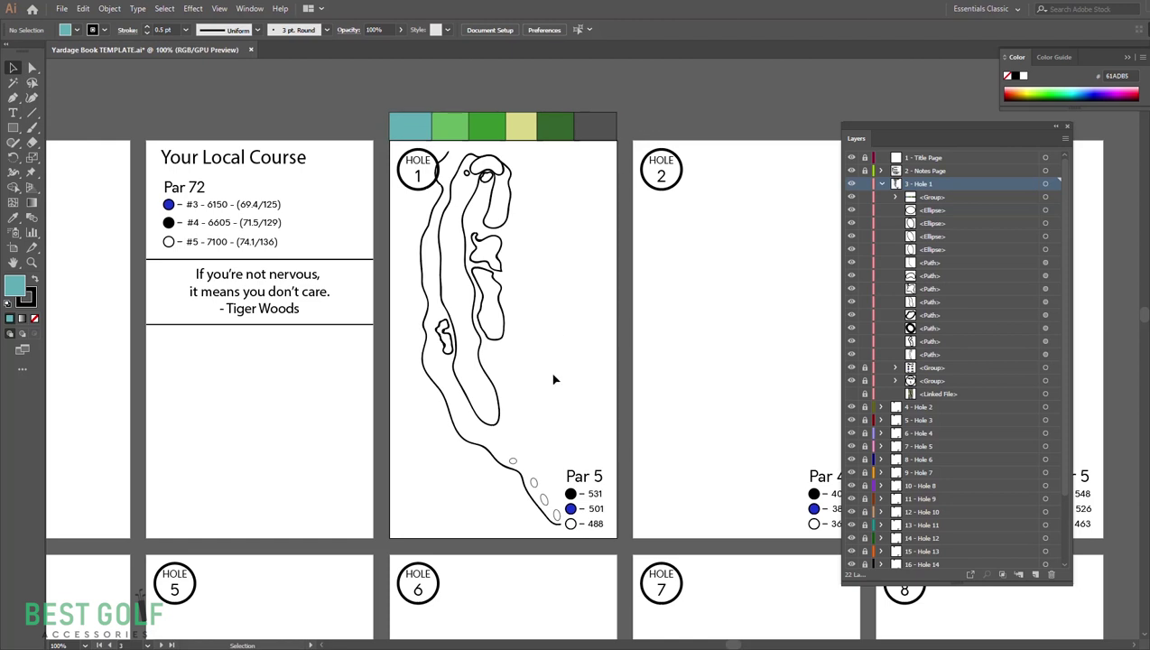
Step: Fill the Hole 1 fairway path with the light green swatch using the Eyedropper
click(496, 397)
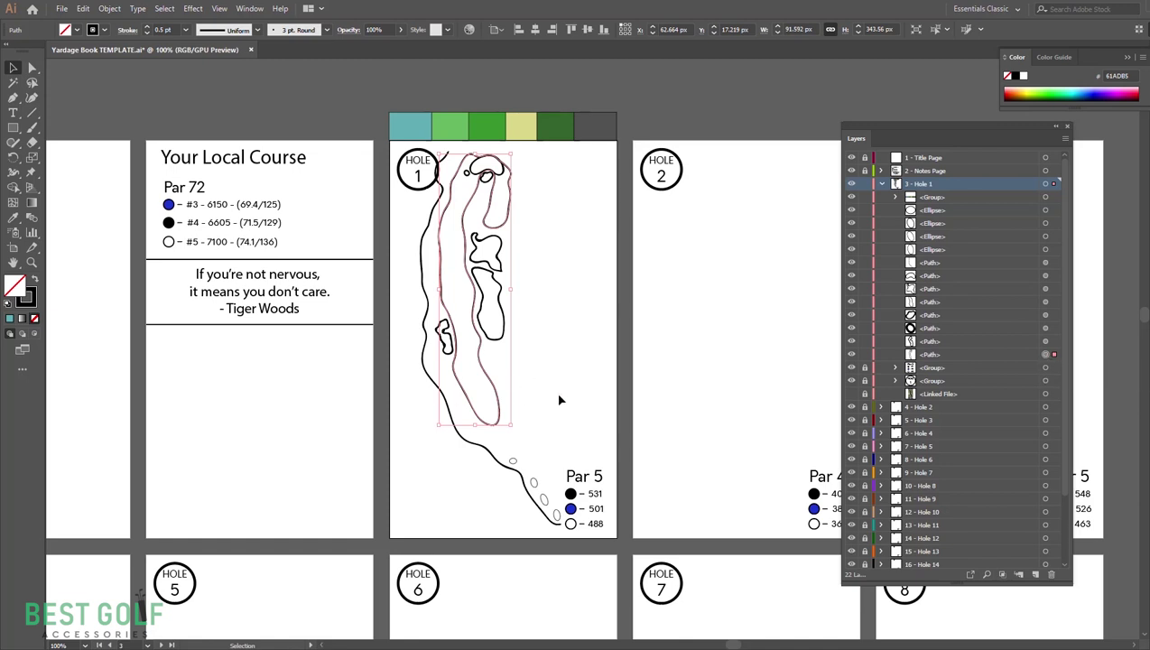
click(962, 354)
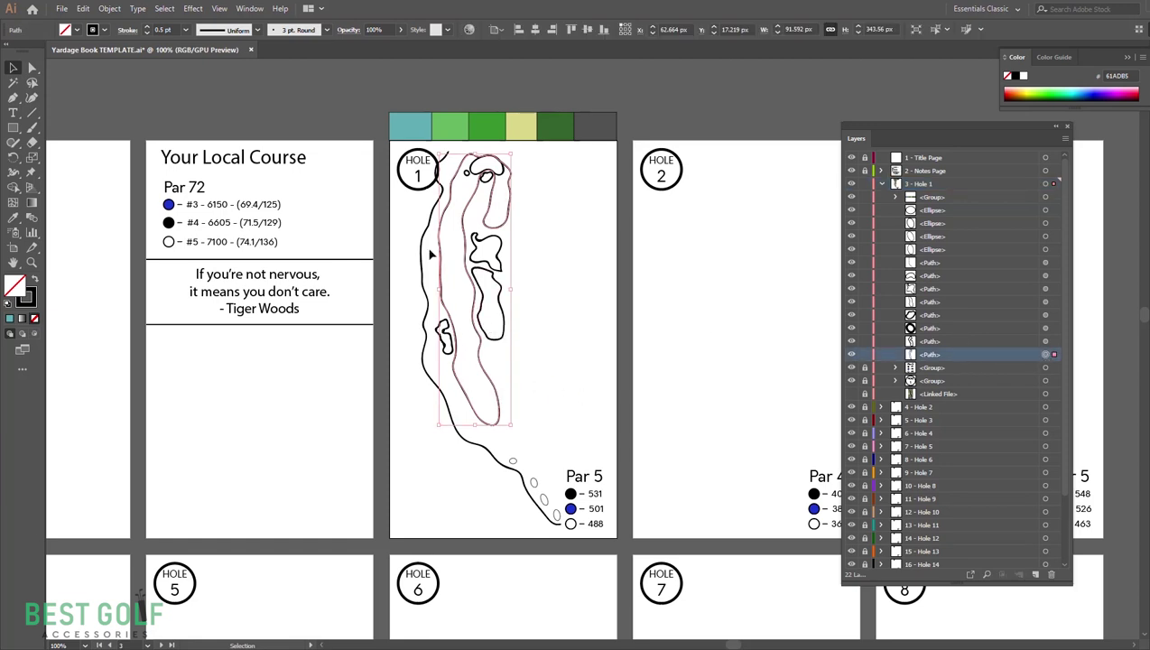
key(i)
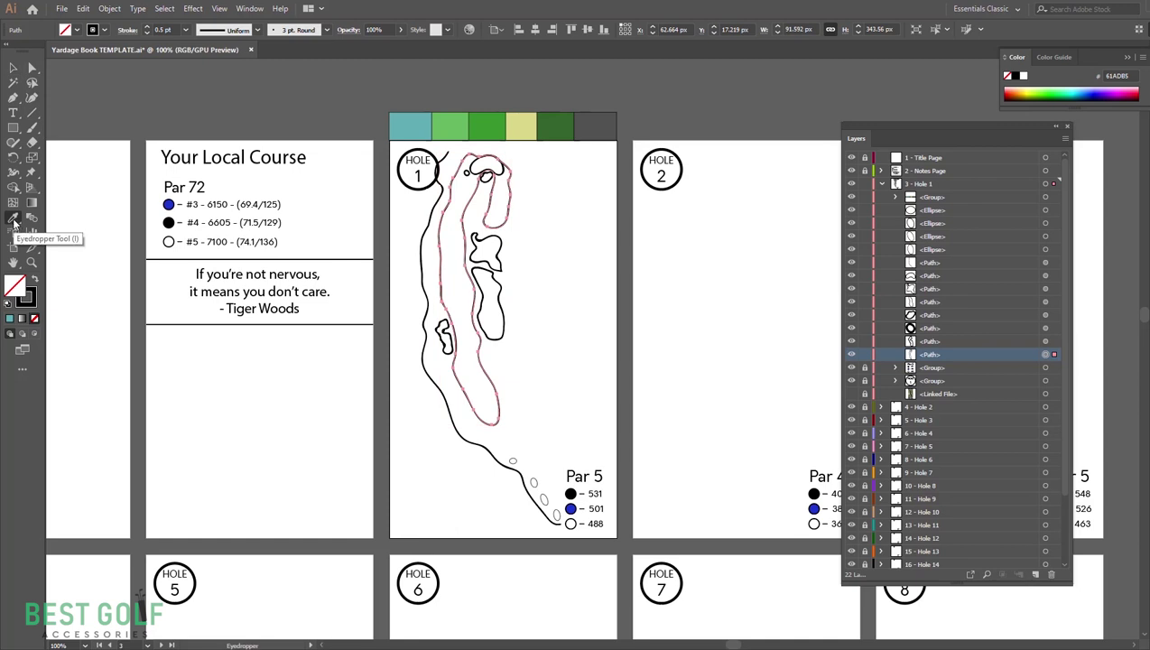
click(456, 123)
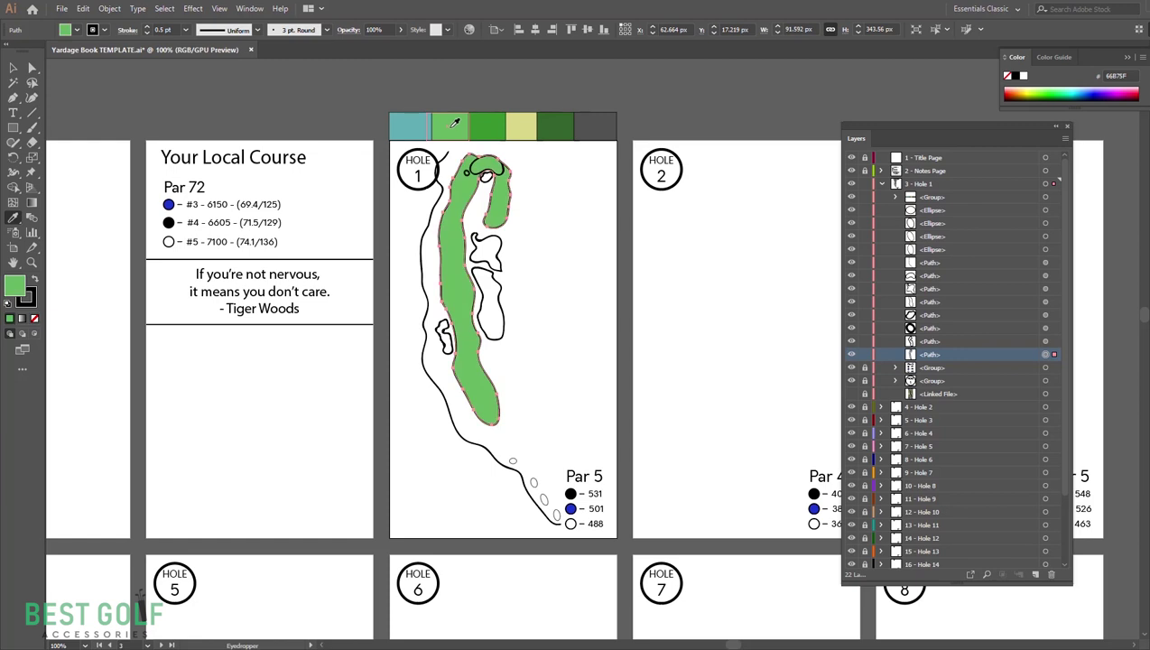
key(v)
Step: Set the green fairway's stroke to None to drop its black outline
click(596, 285)
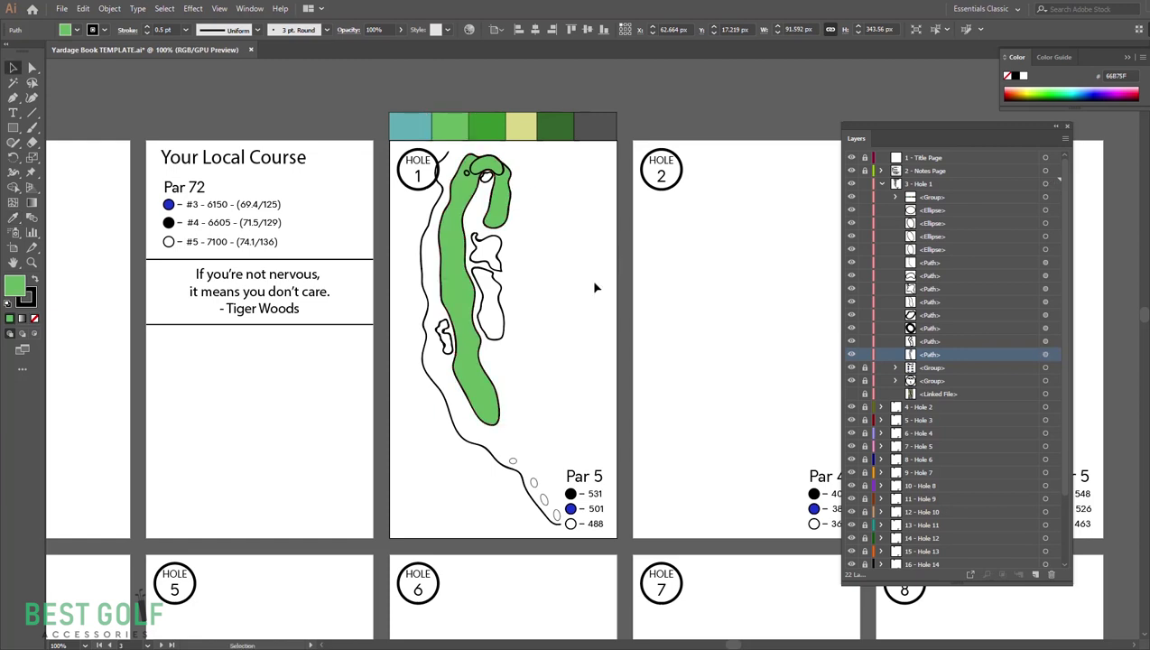
click(508, 224)
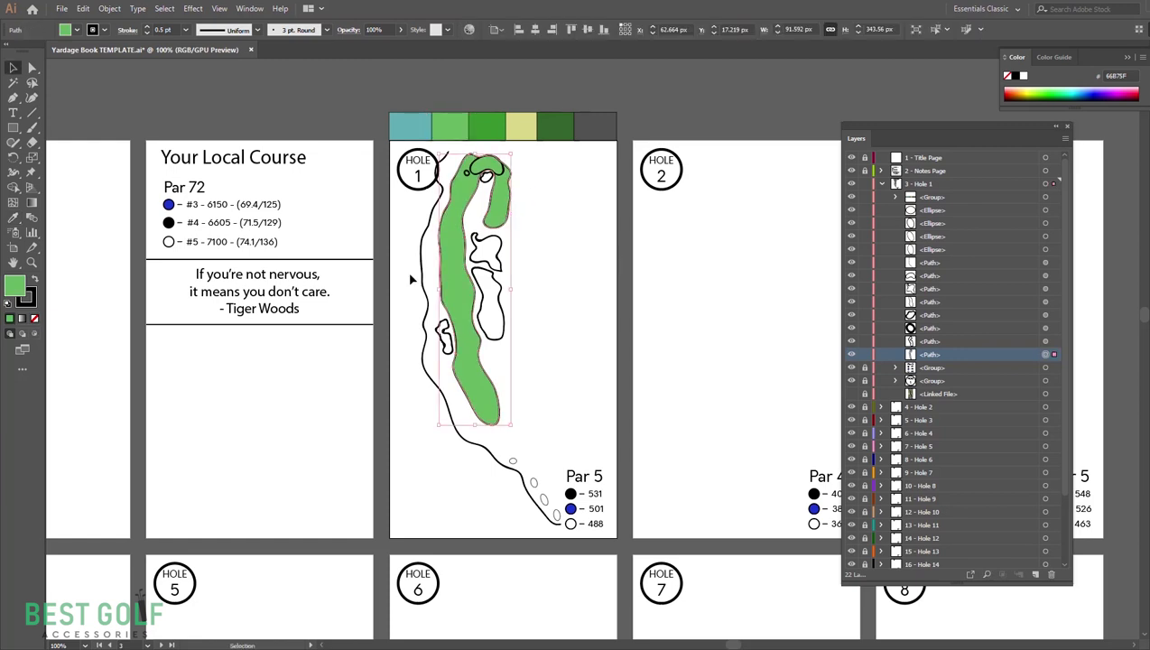
click(30, 307)
click(35, 319)
click(639, 403)
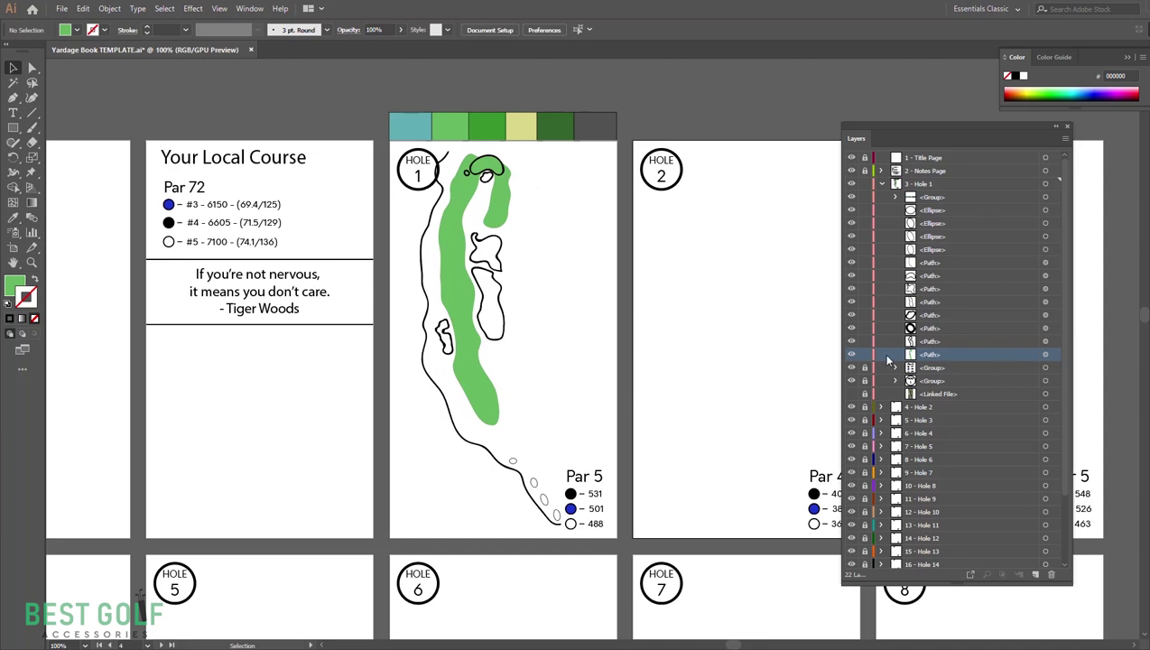
Step: Fill the bunker beside the fairway and the oval at the green's top with pale yellow
click(456, 348)
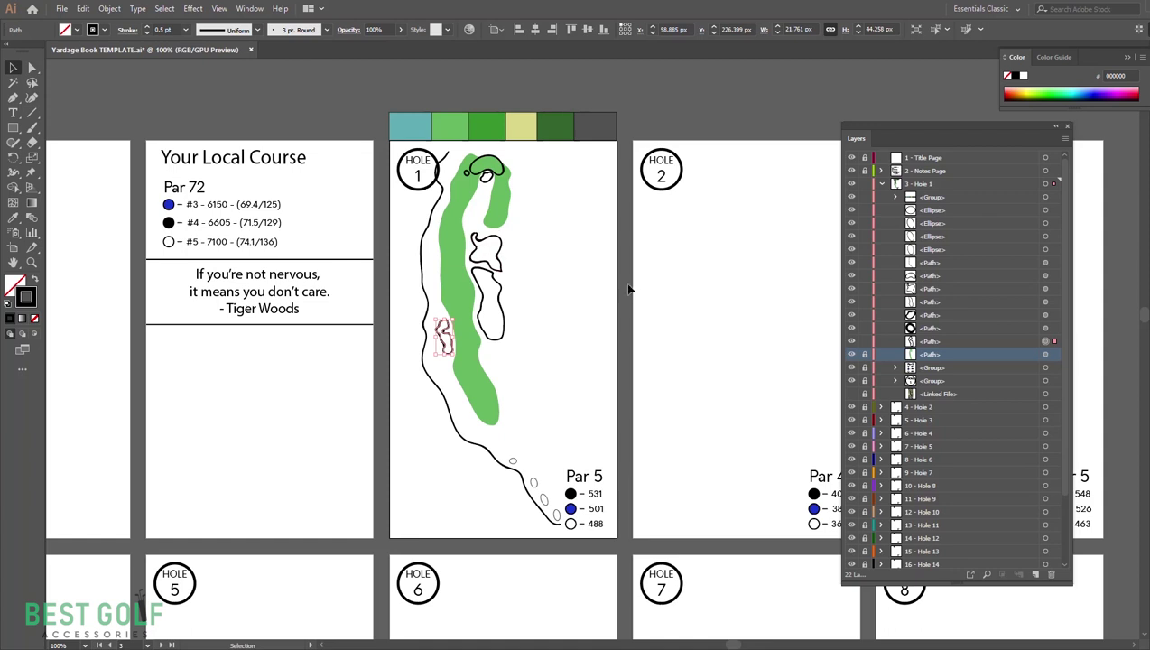
key(i)
click(520, 126)
key(v)
click(563, 341)
click(488, 174)
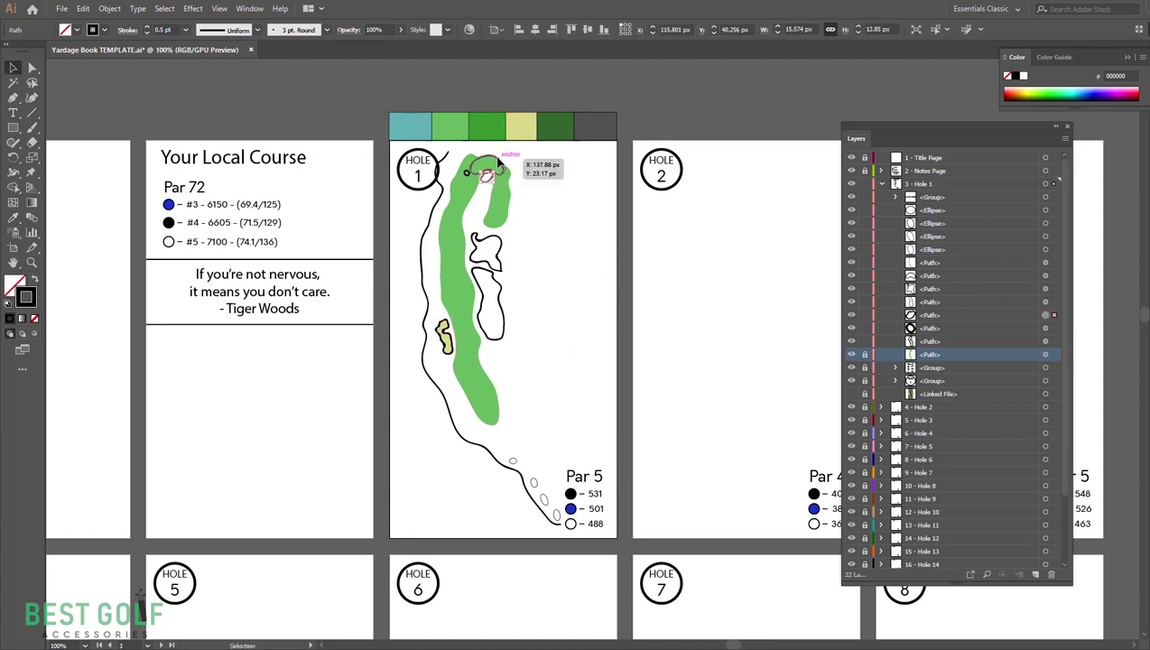
key(i)
click(522, 126)
key(v)
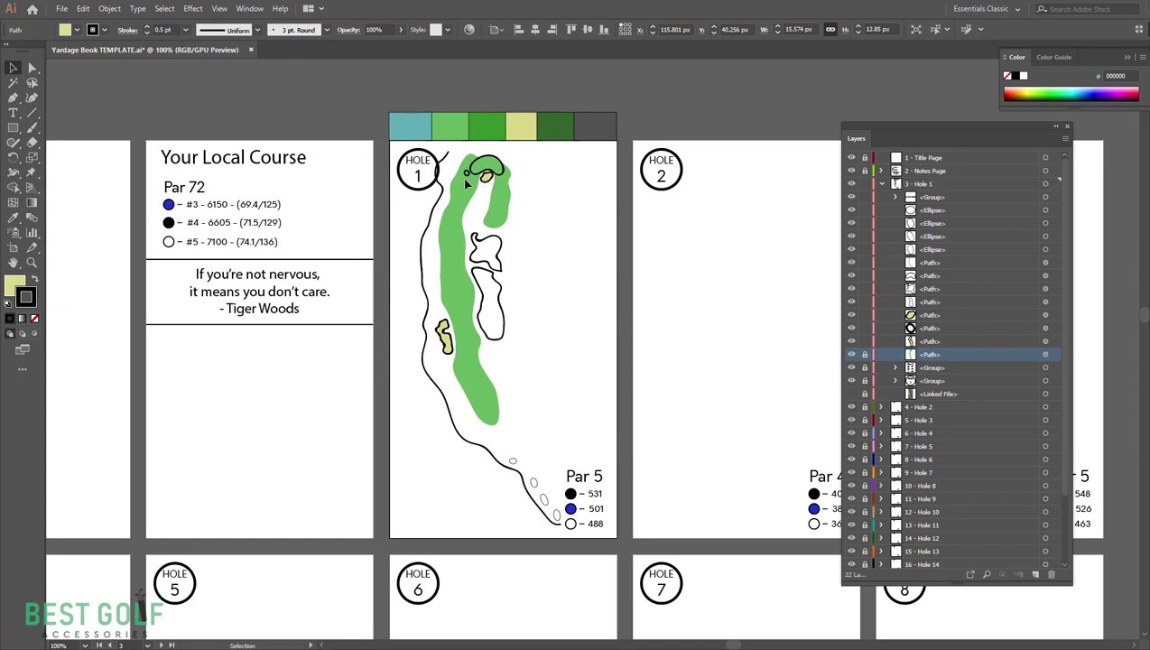
click(466, 181)
Step: Reapply pale yellow to the green-side bunker and remove both bunkers' outlines
click(486, 177)
key(i)
click(522, 126)
key(v)
click(481, 189)
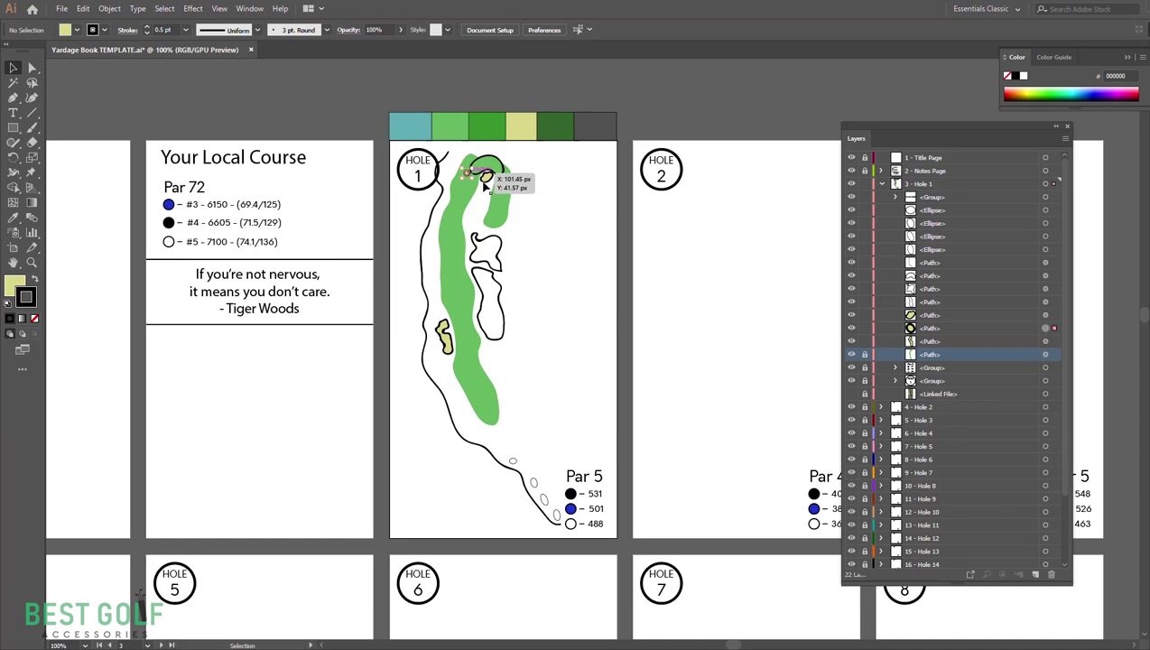
click(485, 177)
shift+click(444, 334)
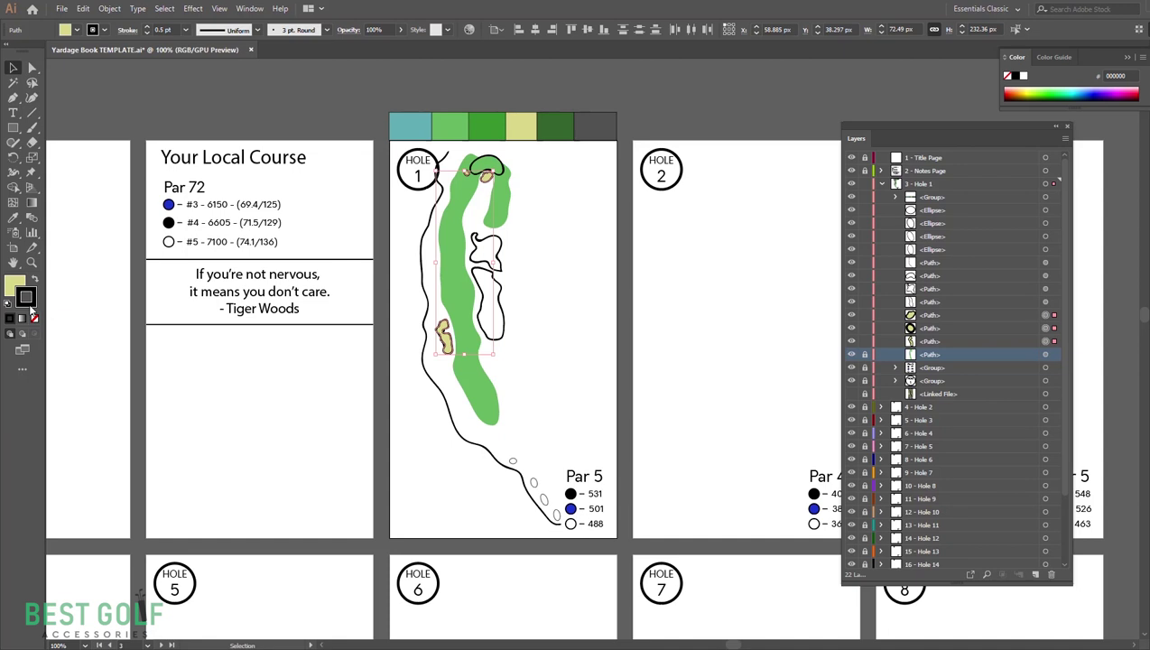
click(34, 317)
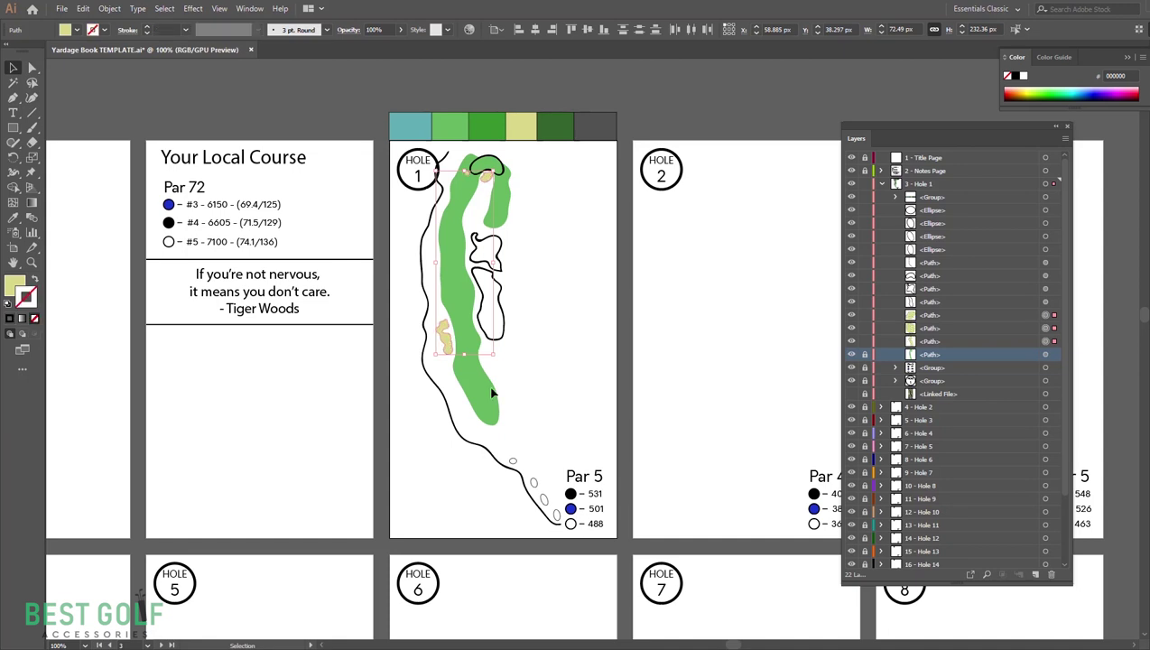
click(535, 326)
Step: Fill both water shapes with the teal swatch and set their stroke to None
click(501, 281)
shift+click(501, 260)
key(i)
click(411, 127)
key(v)
click(609, 326)
click(485, 257)
click(25, 297)
click(35, 318)
click(522, 271)
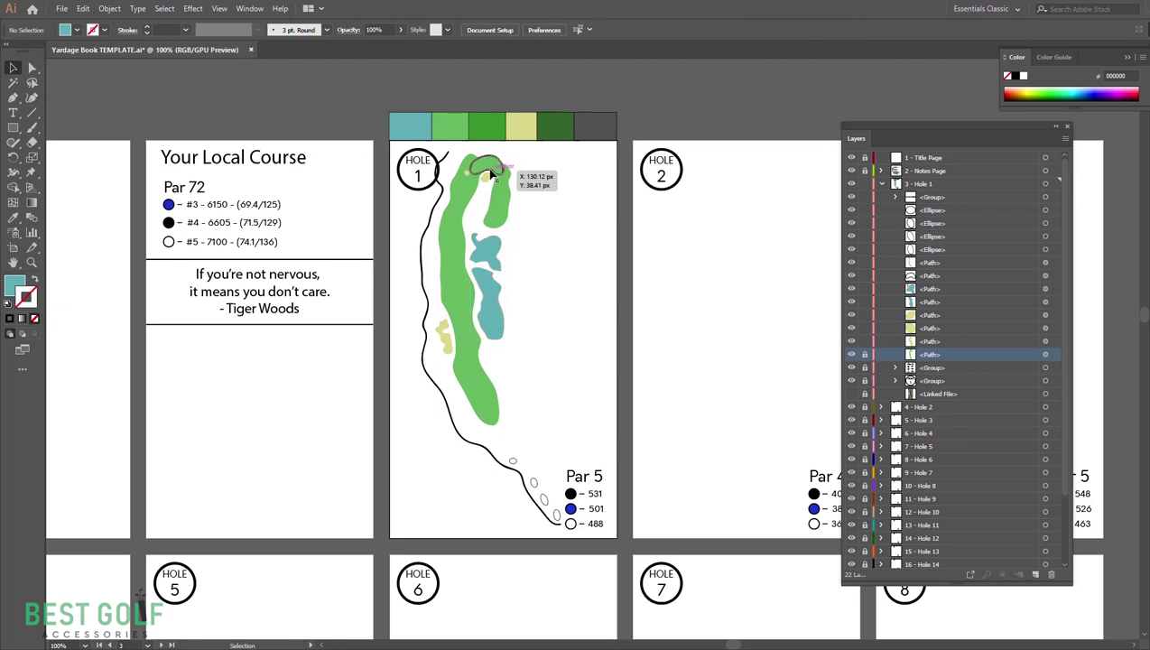
Step: Fill the putting green with the medium green swatch and remove its outline
click(492, 173)
key(i)
click(487, 127)
key(v)
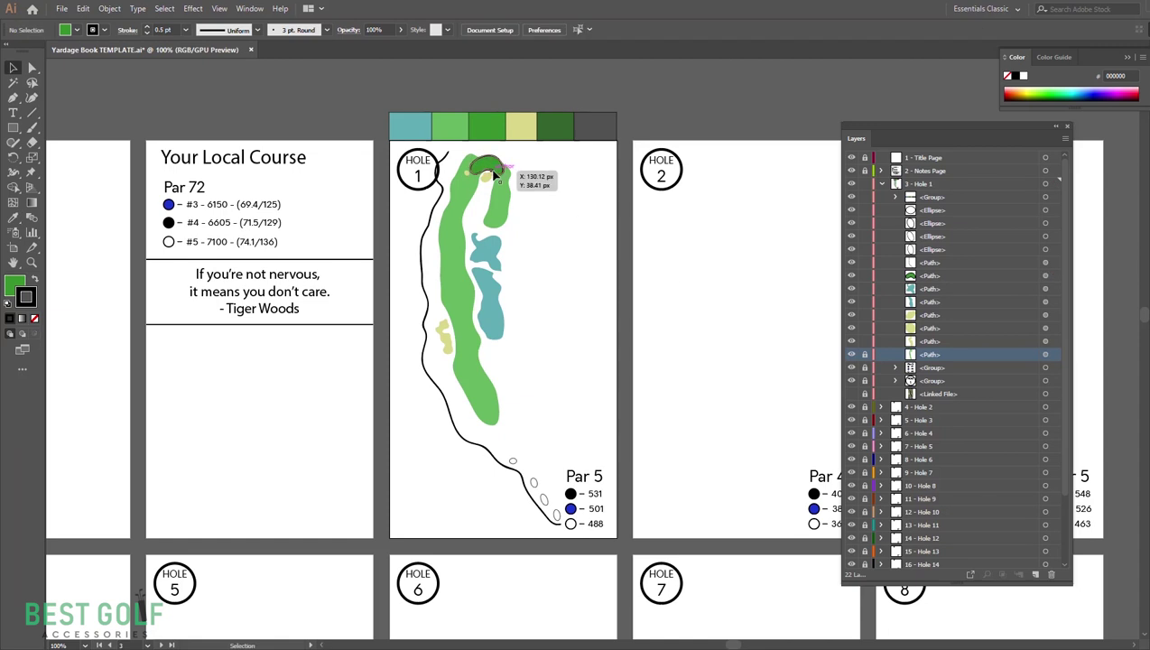
click(35, 317)
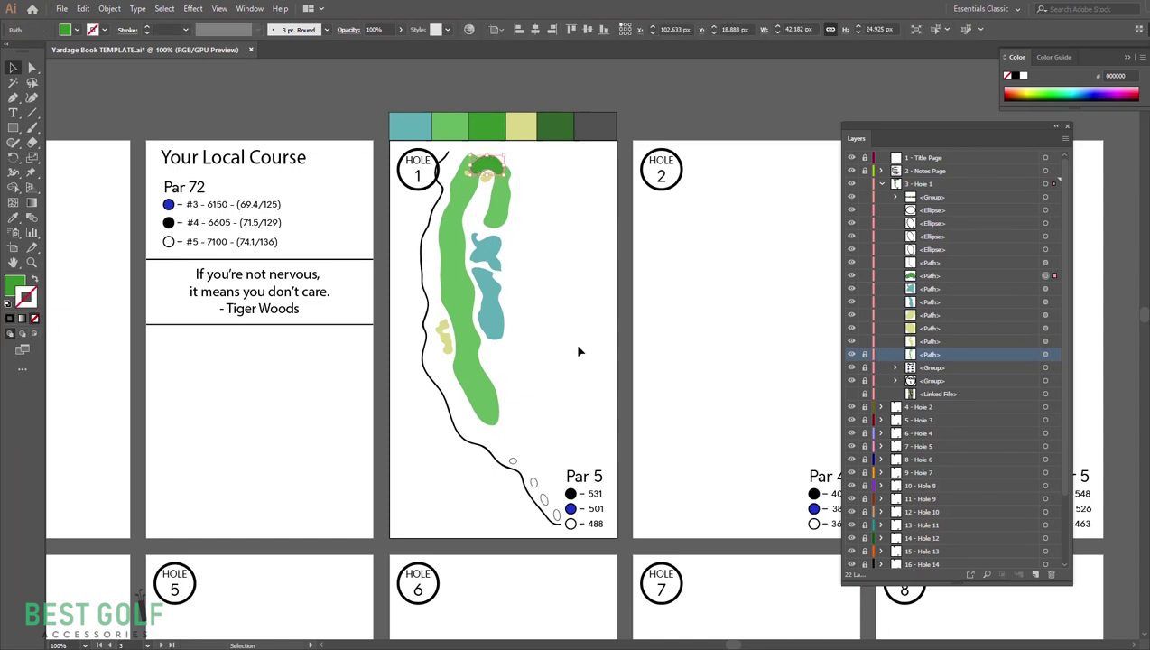
click(569, 353)
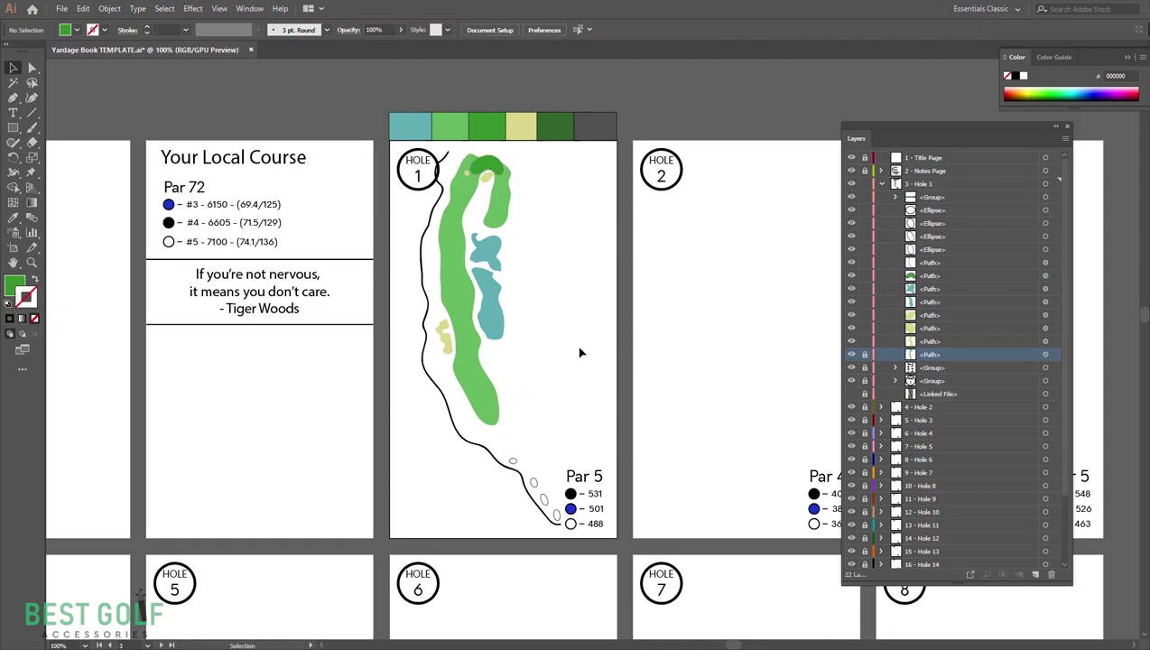
Step: Fill the four tee boxes with dark grey without outlines, then switch to Chrome
click(513, 462)
shift+click(533, 482)
shift+click(544, 500)
shift+click(558, 514)
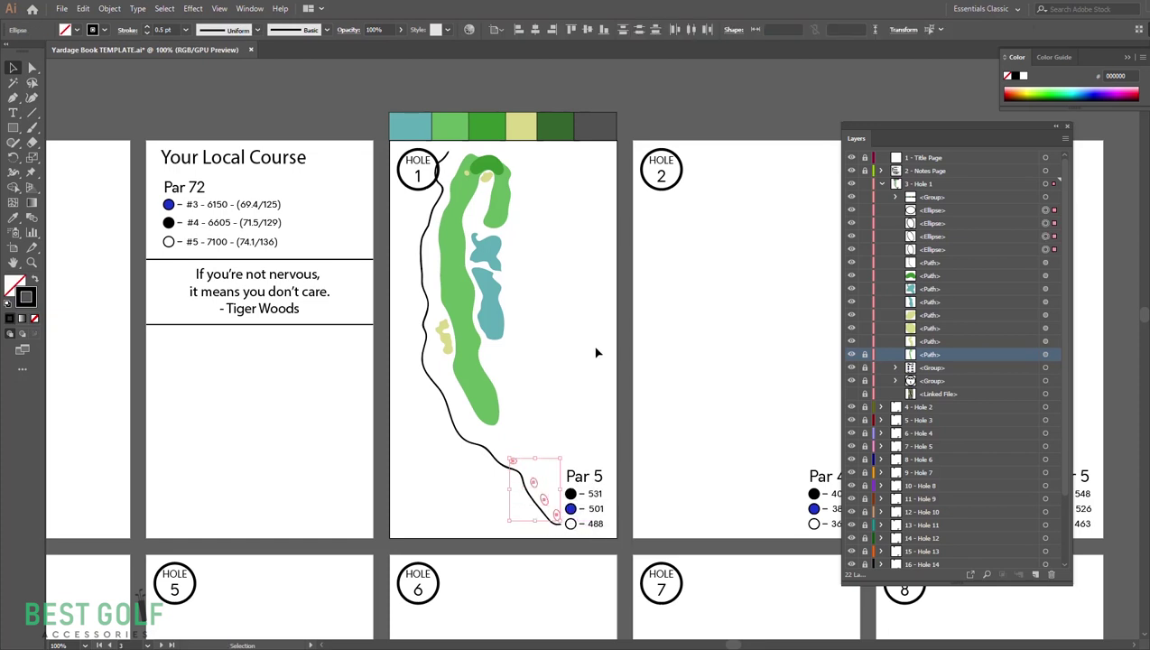
key(i)
click(589, 149)
key(v)
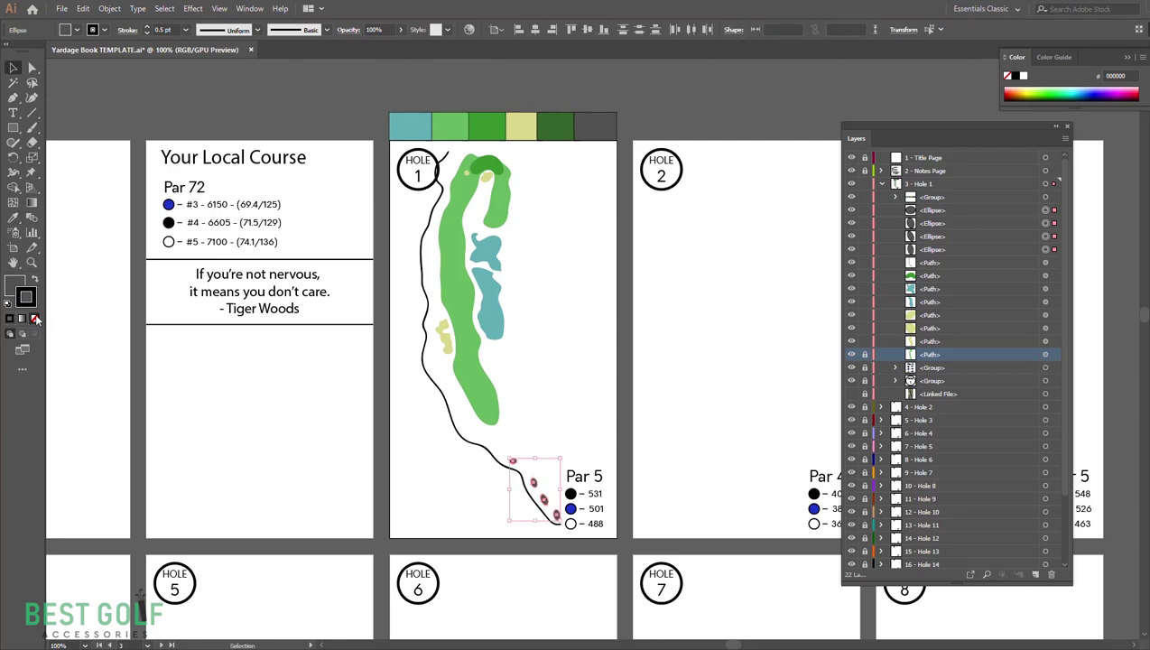
click(34, 318)
click(354, 445)
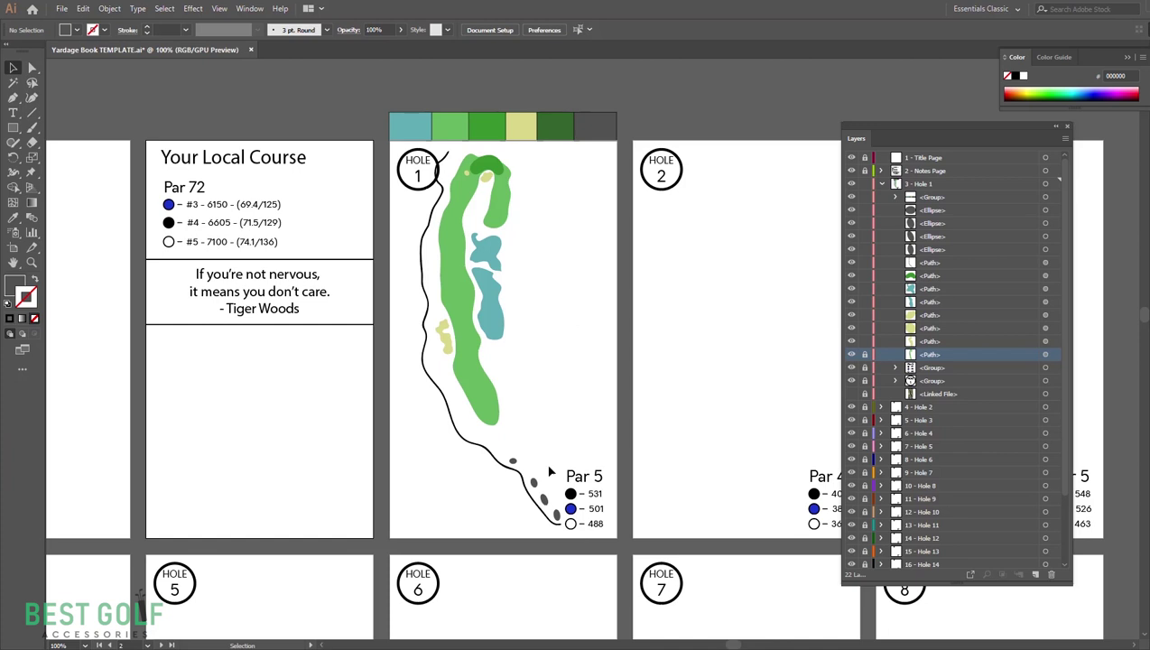
key(alt+Tab)
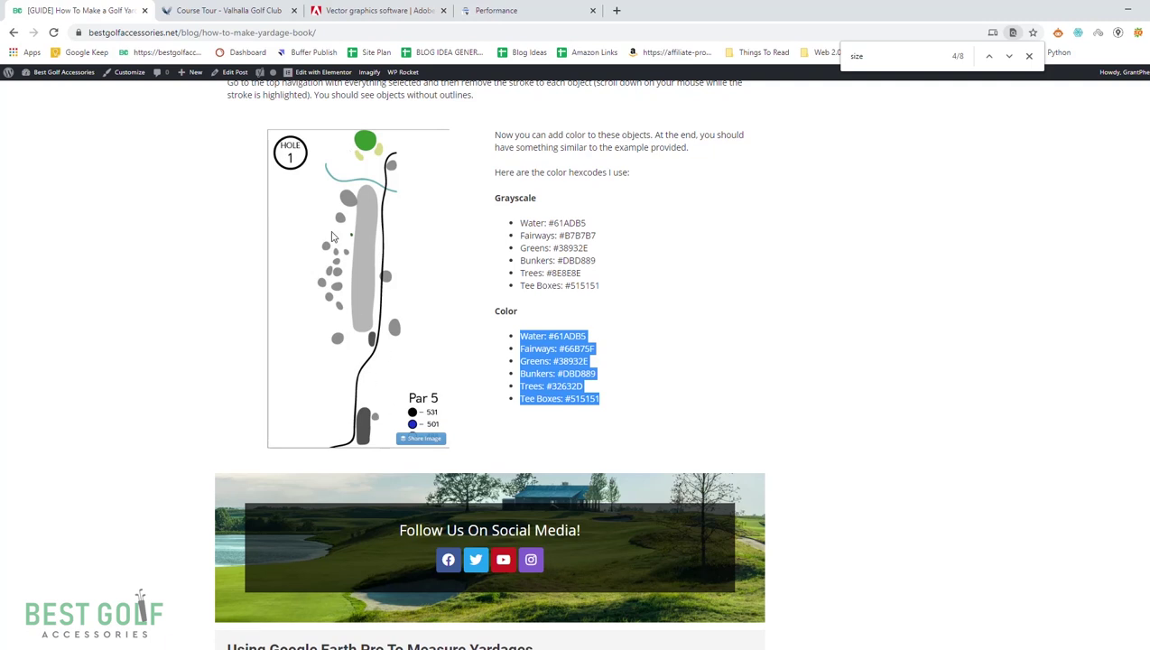
Step: Highlight the guide's Grayscale hex code list, then return to Illustrator
click(565, 252)
drag(620, 279, 504, 225)
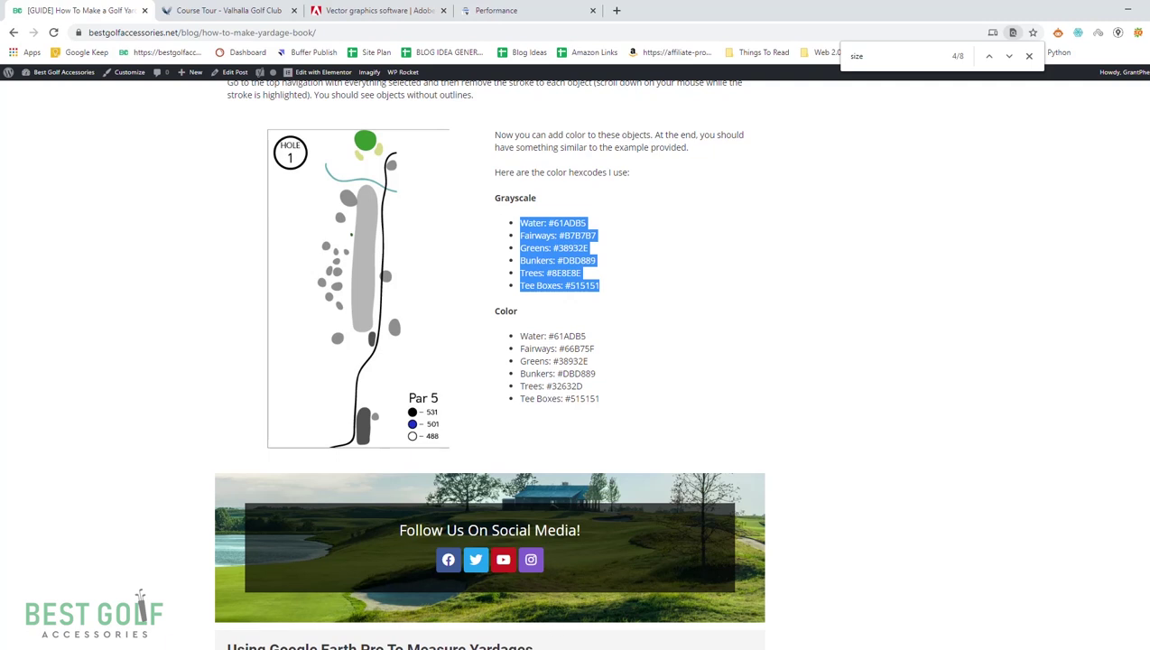
key(alt+Tab)
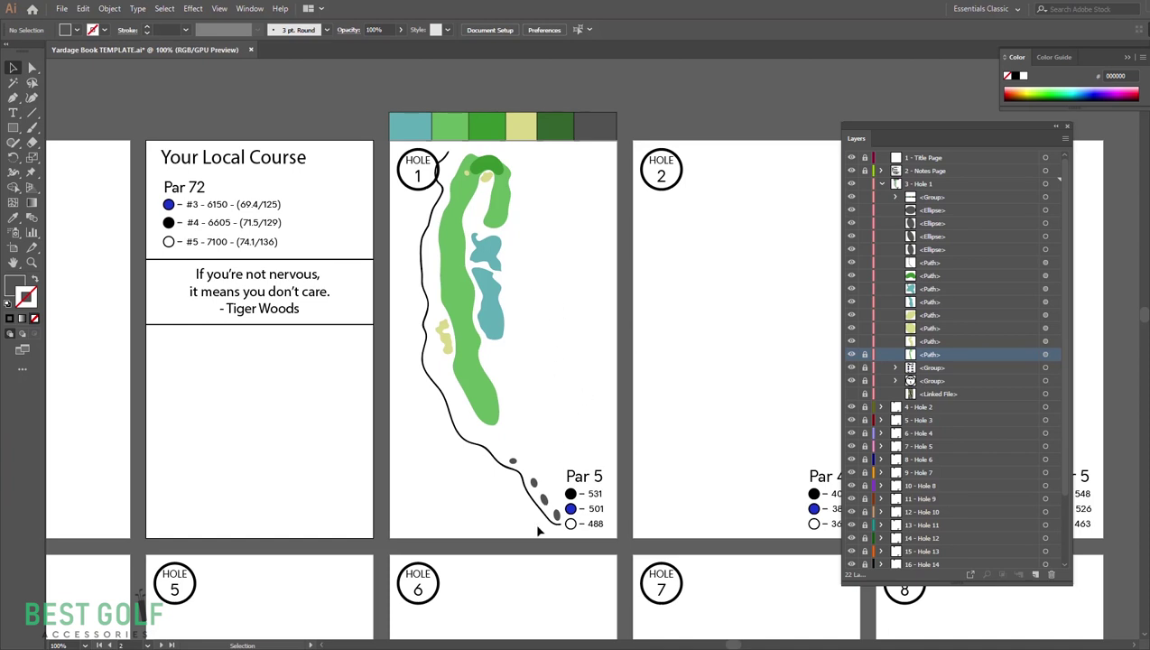
Step: Scale the Hole 1 artwork from its centre to about 215 × 575 px and move it down-right
drag(555, 532, 442, 156)
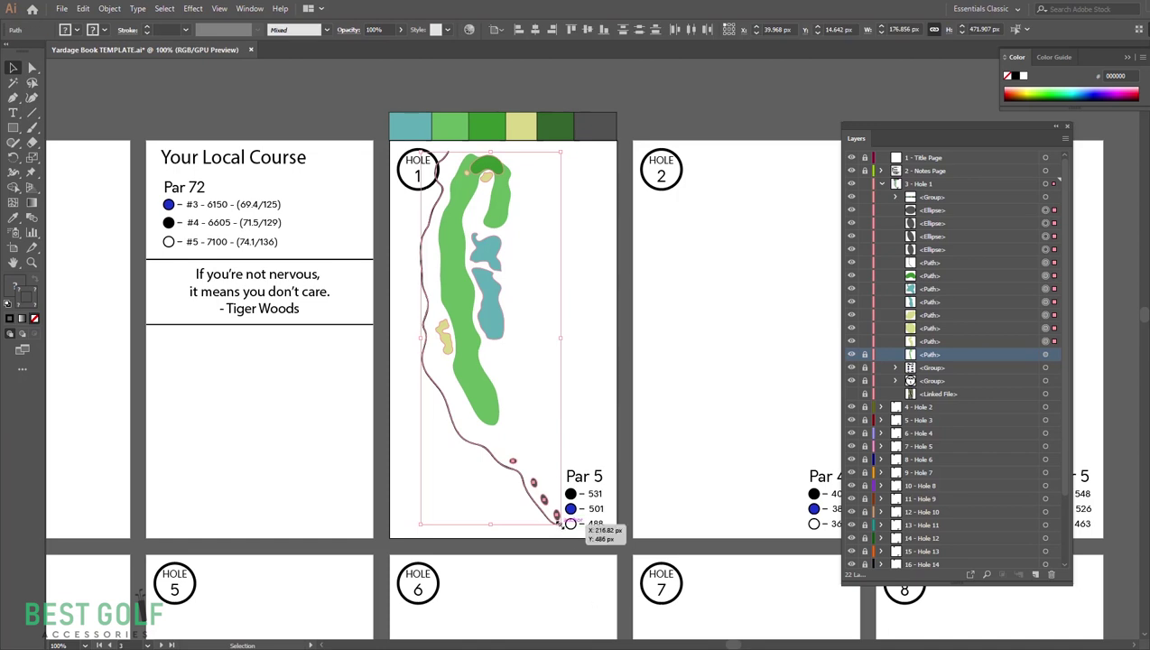
drag(560, 524, 583, 585)
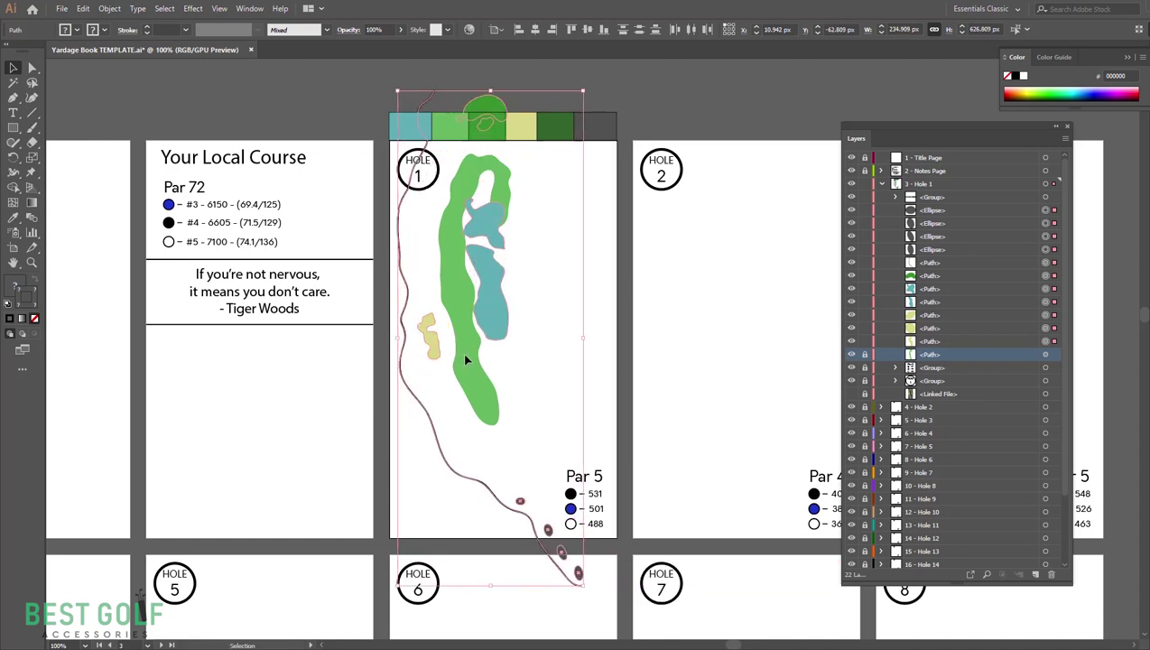
key(ctrl+z)
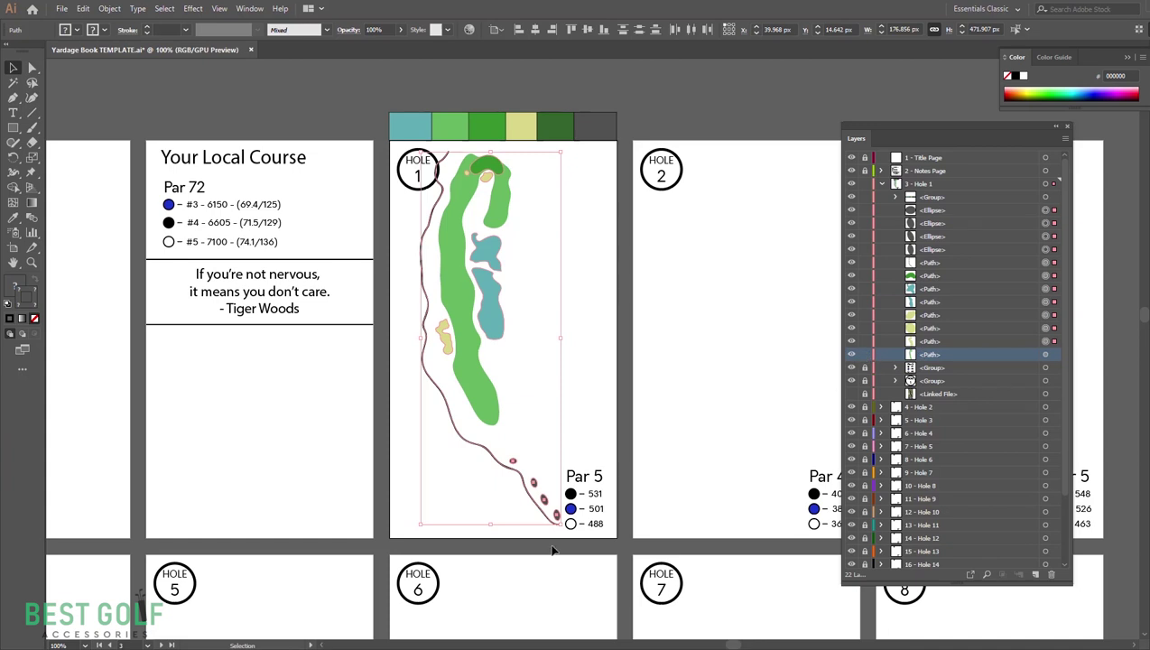
shift+click(489, 412)
shift+click(571, 508)
drag(567, 526, 575, 565)
drag(464, 334, 466, 421)
Step: Delete the small stray object and the three grey ovals at the course line's end
click(657, 355)
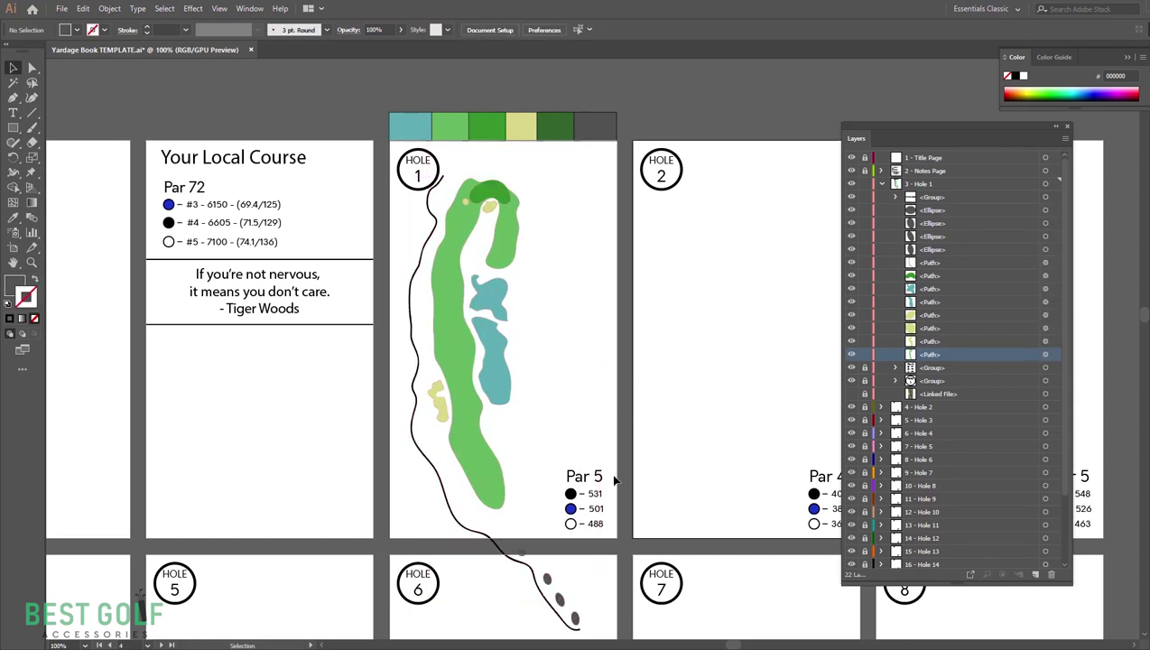
scroll(462, 543, up, 5)
scroll(477, 535, down, 5)
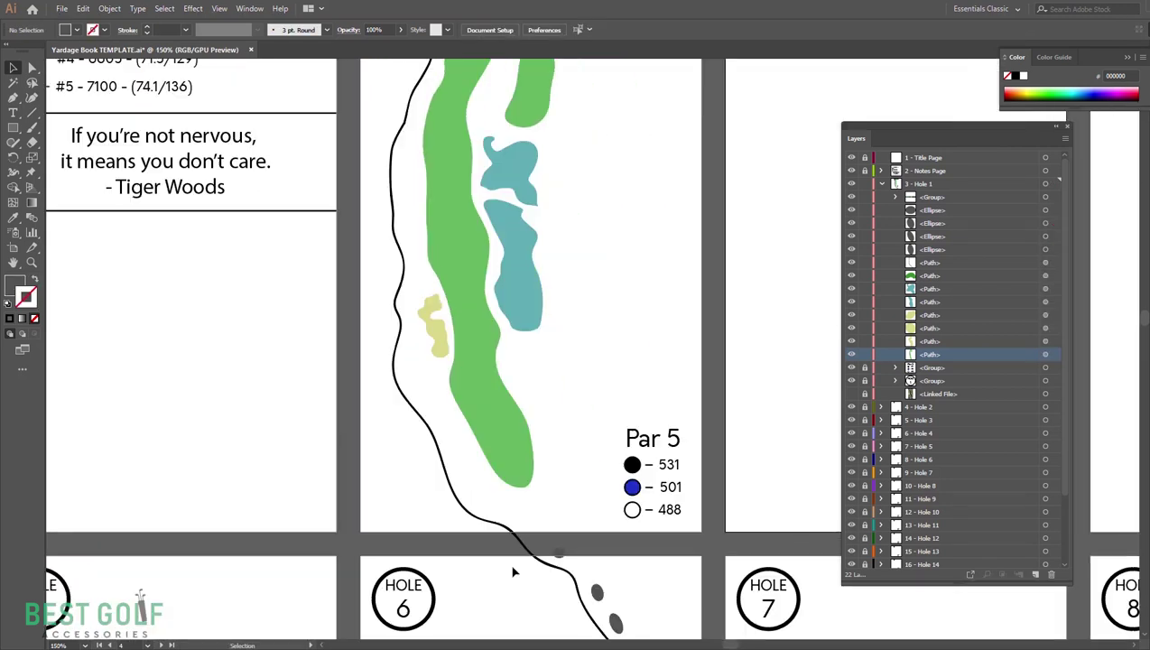
drag(560, 254, 599, 206)
scroll(523, 457, down, 1)
scroll(557, 431, up, 2)
drag(458, 406, 422, 369)
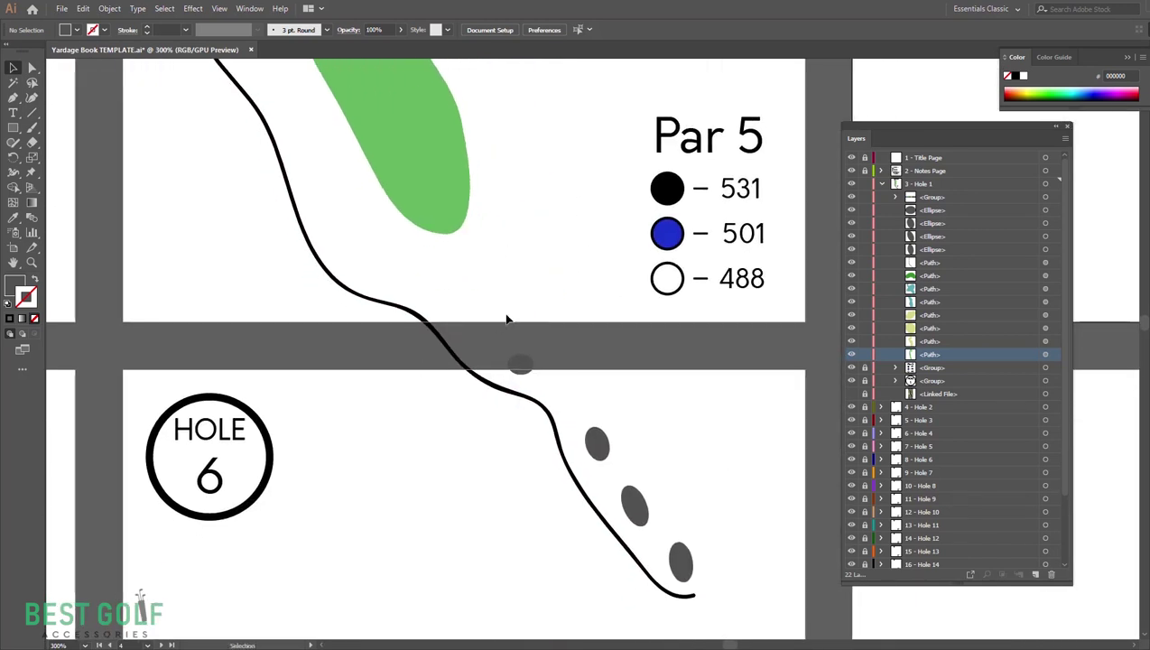
click(521, 362)
key(Delete)
click(595, 441)
key(Delete)
click(635, 506)
key(Delete)
click(680, 562)
key(Delete)
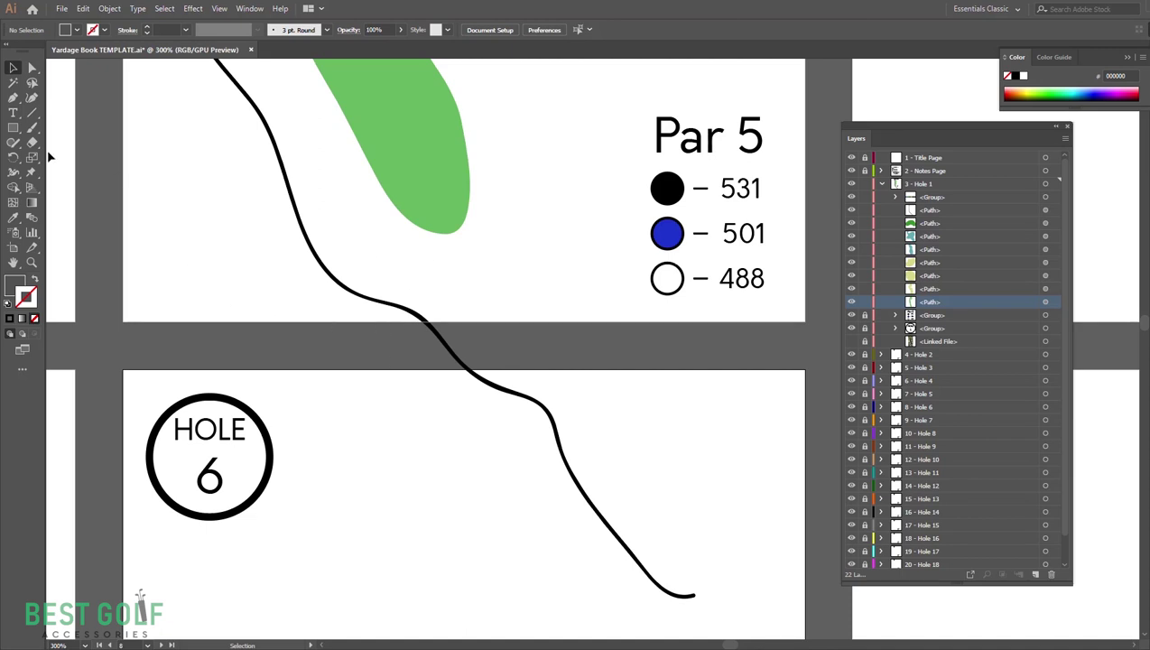
Step: Erase-cut the course line at the page's bottom edge and delete the lower piece
key(e)
key(shift+e)
drag(386, 320, 541, 325)
key(v)
click(495, 390)
key(Delete)
Step: Make How To Read Page the active layer
scroll(526, 434, down, 3)
scroll(642, 371, up, 2)
scroll(642, 371, down, 3)
scroll(660, 377, up, 2)
scroll(392, 482, down, 3)
scroll(390, 428, down, 5)
scroll(465, 478, down, 10)
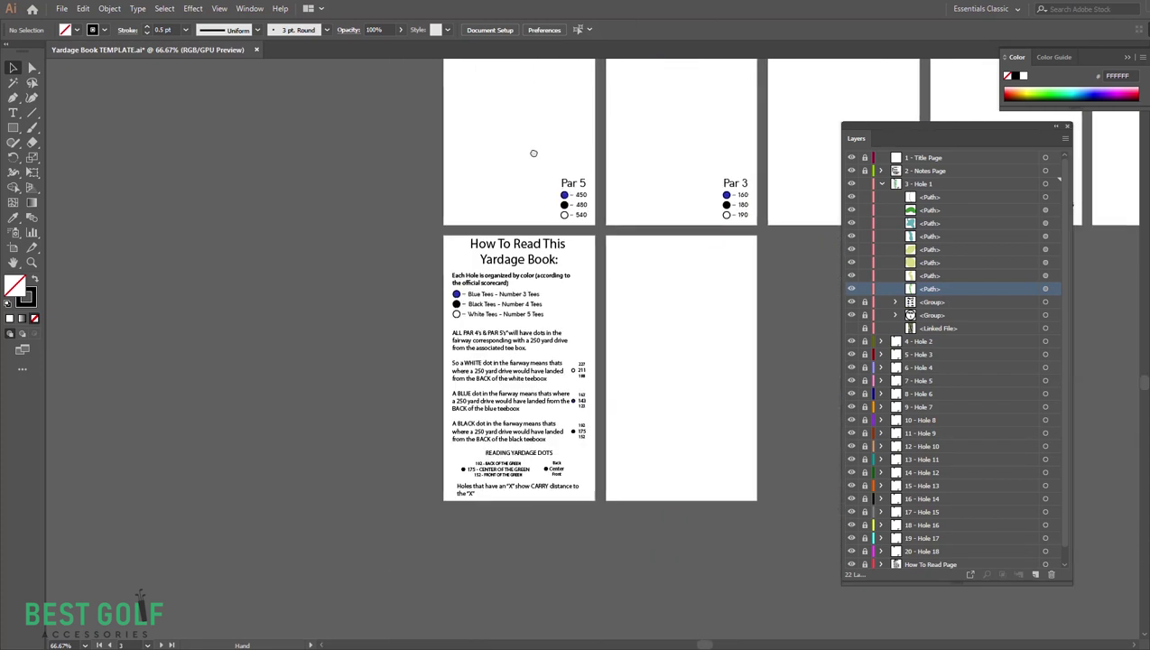
scroll(583, 374, up, 3)
scroll(587, 367, up, 3)
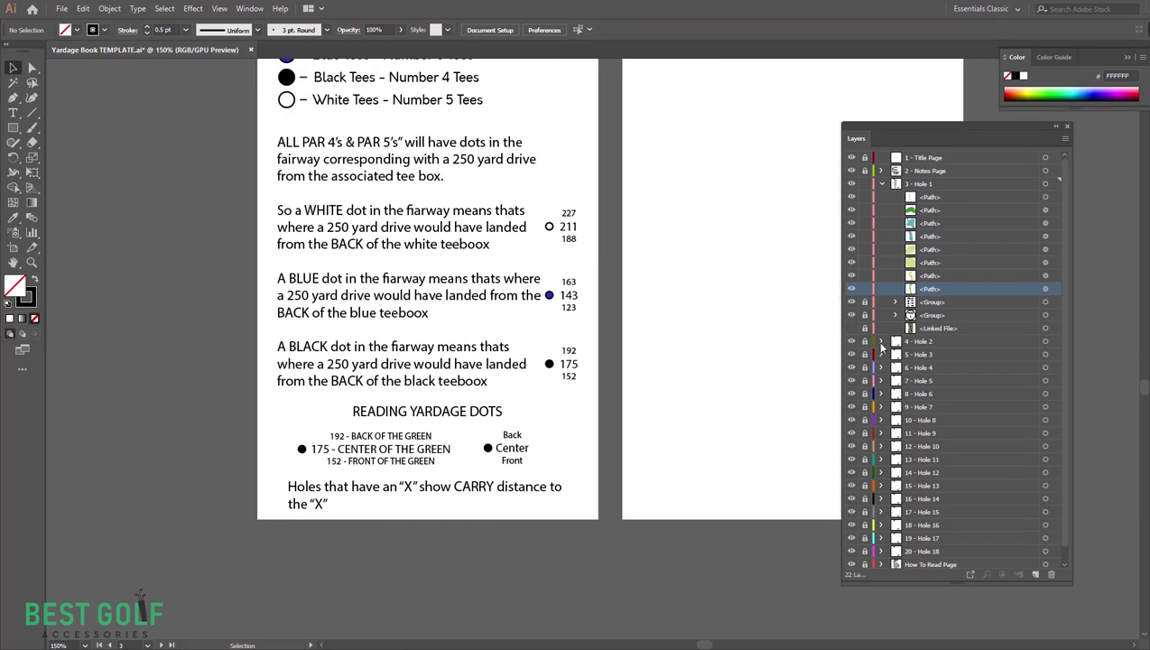
scroll(937, 494, down, 1)
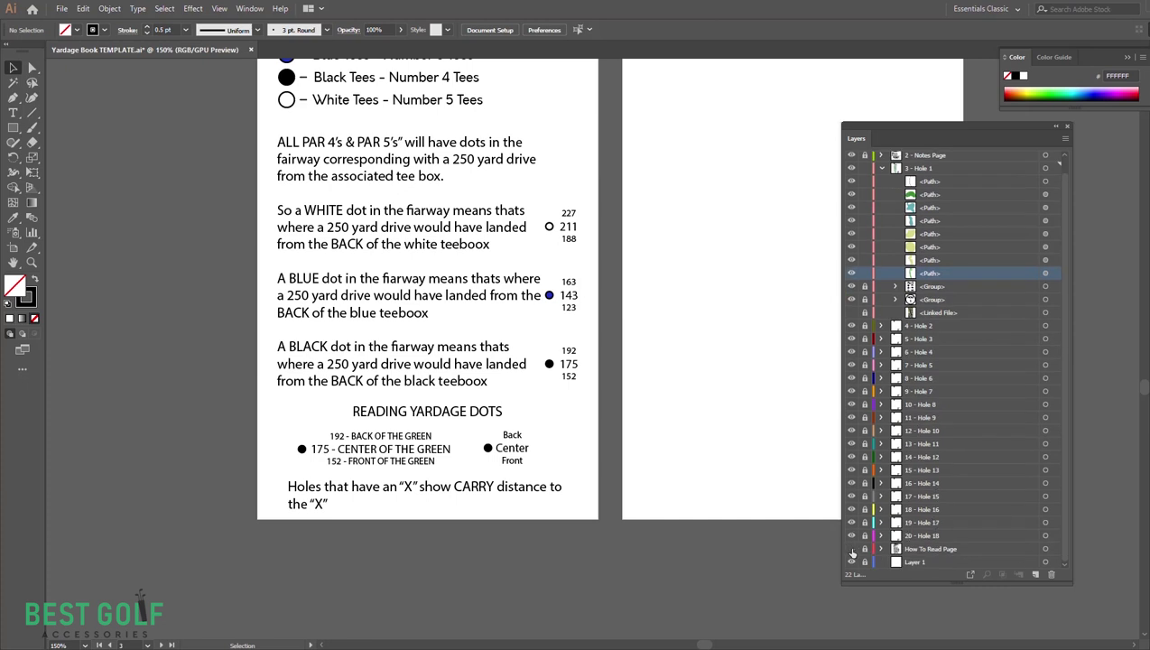
click(852, 549)
click(852, 549)
click(921, 552)
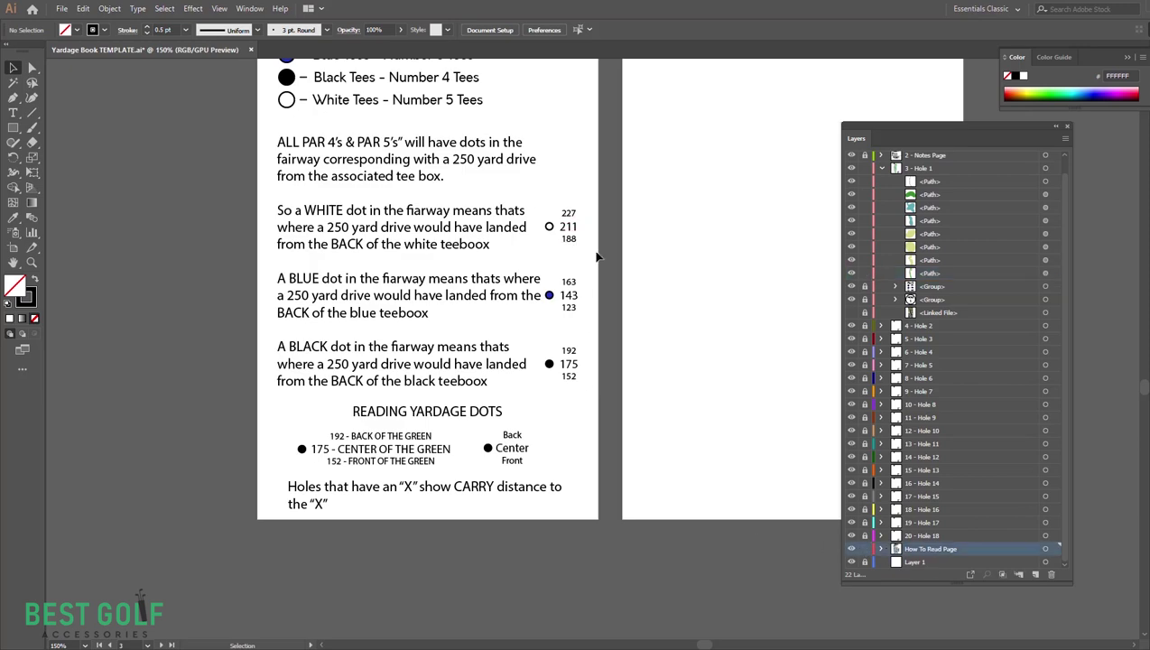
Step: Ungroup the How To Read page artwork and try selecting the blue dot with its numbers
click(548, 275)
click(588, 311)
click(567, 302)
right_click(571, 304)
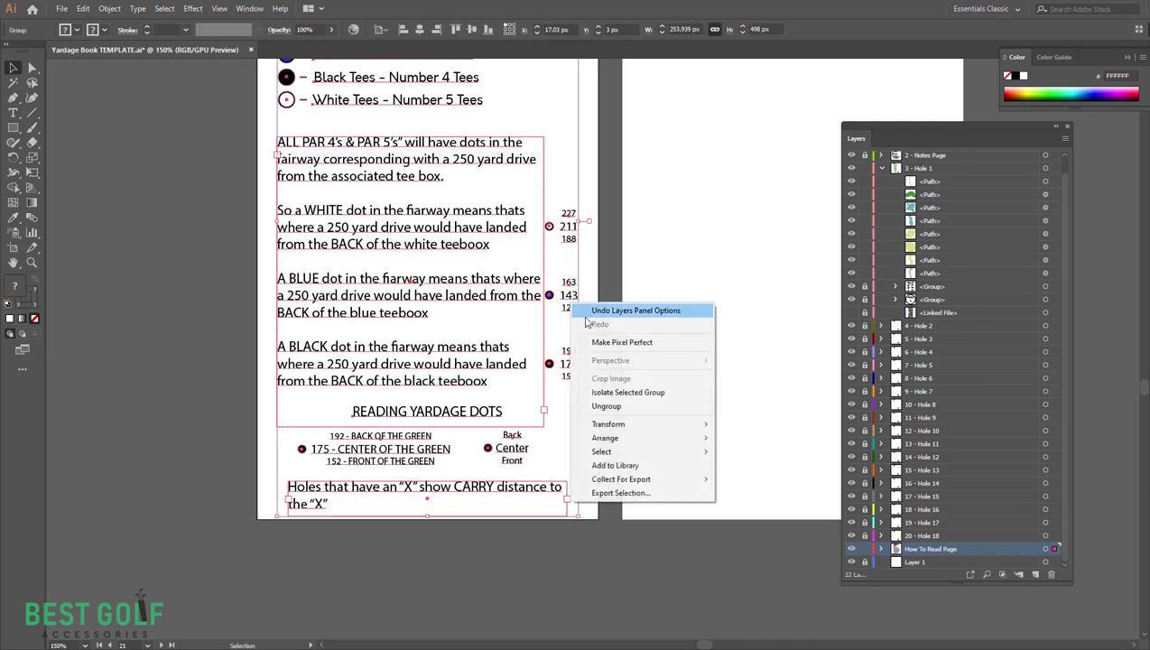
click(631, 413)
click(571, 297)
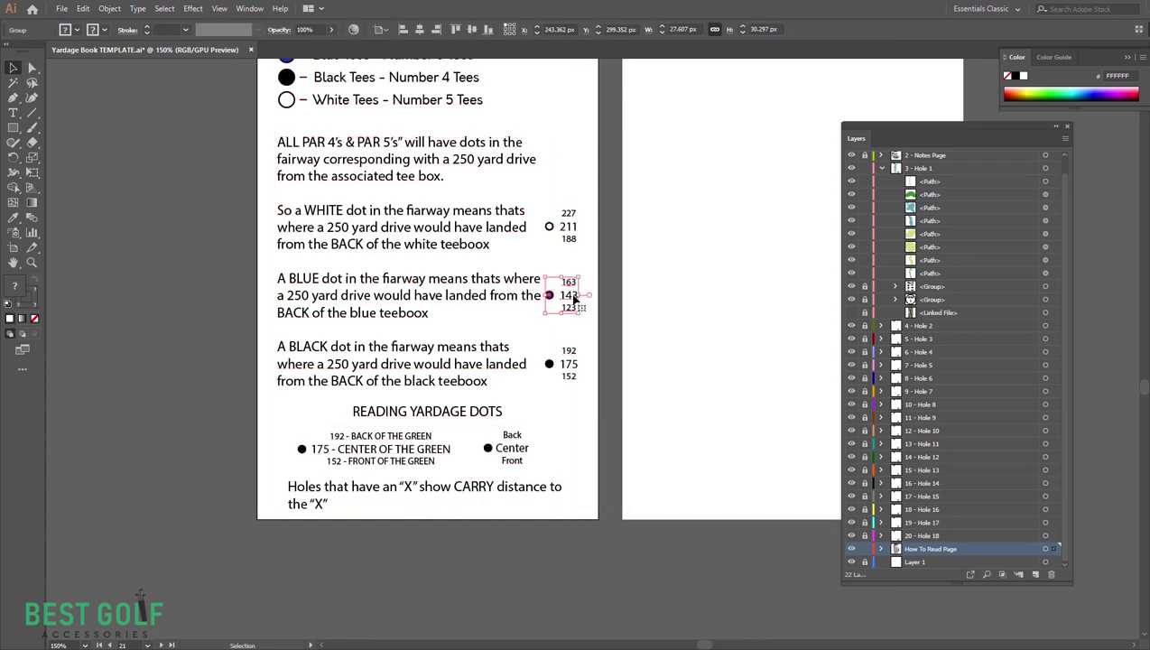
click(629, 395)
key(ctrl+a)
click(632, 470)
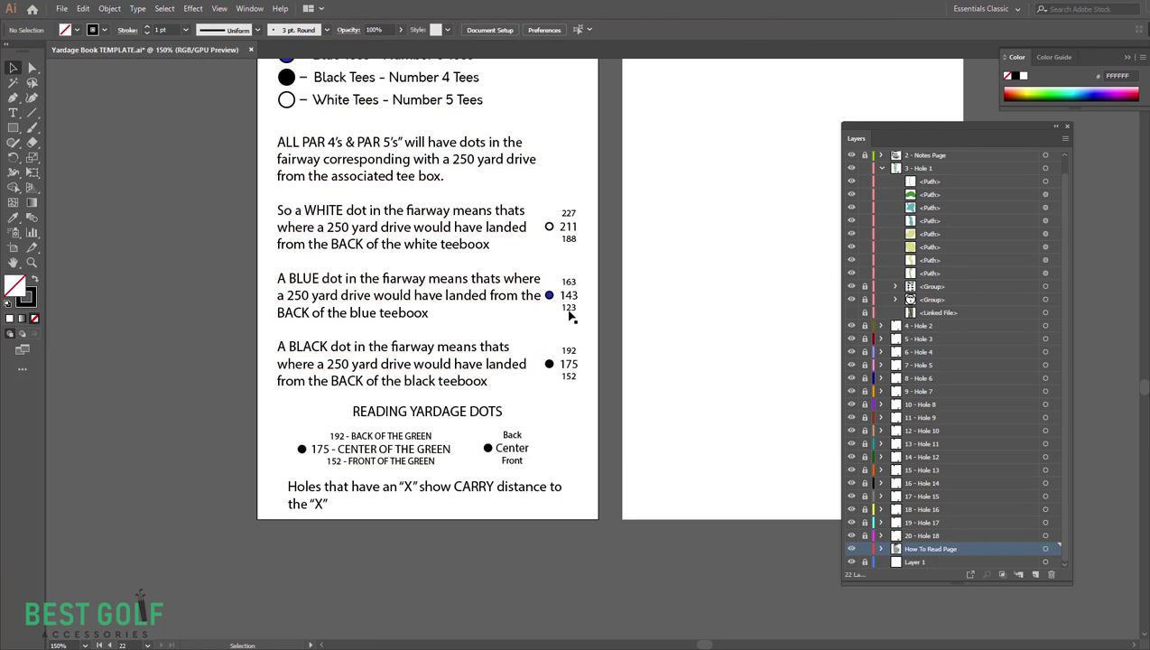
key(a)
drag(543, 275, 574, 300)
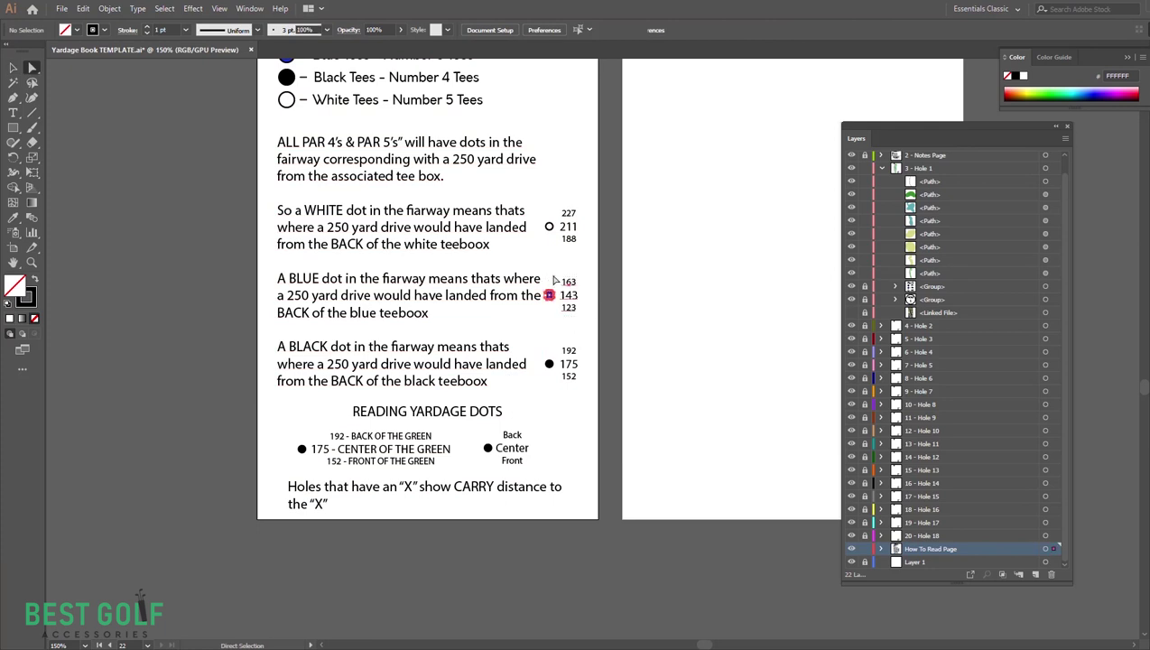
click(632, 306)
key(v)
Step: Ungroup the text group so the blue dot with 163/143/123 yardages stands alone
click(444, 306)
right_click(487, 384)
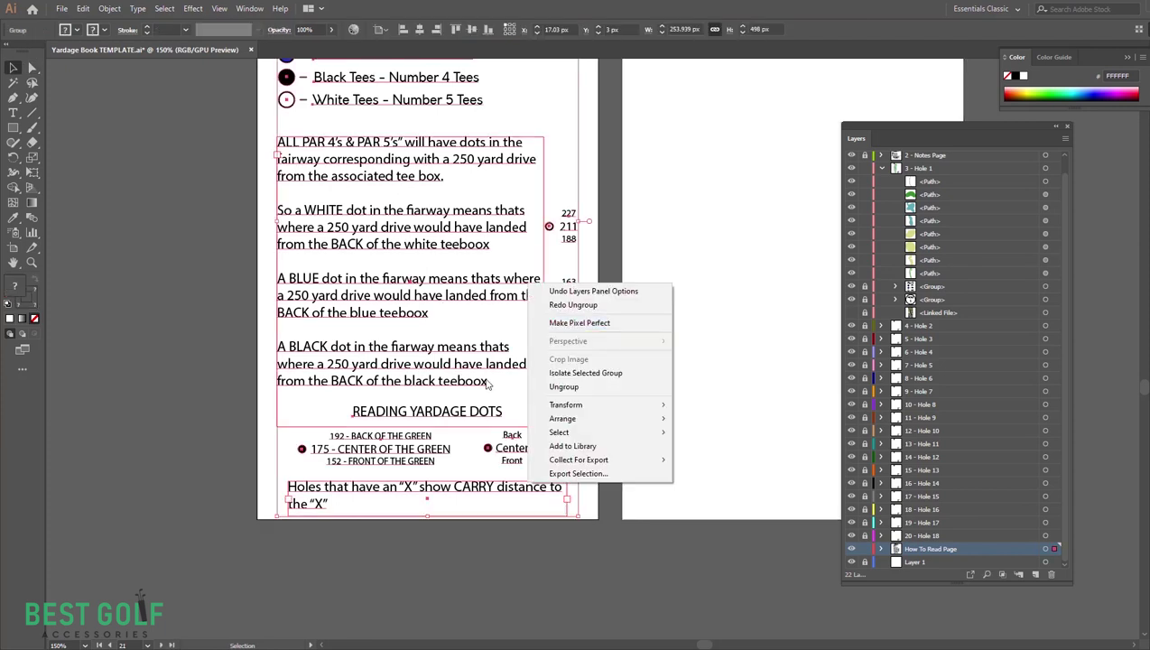
click(661, 262)
click(442, 293)
right_click(441, 290)
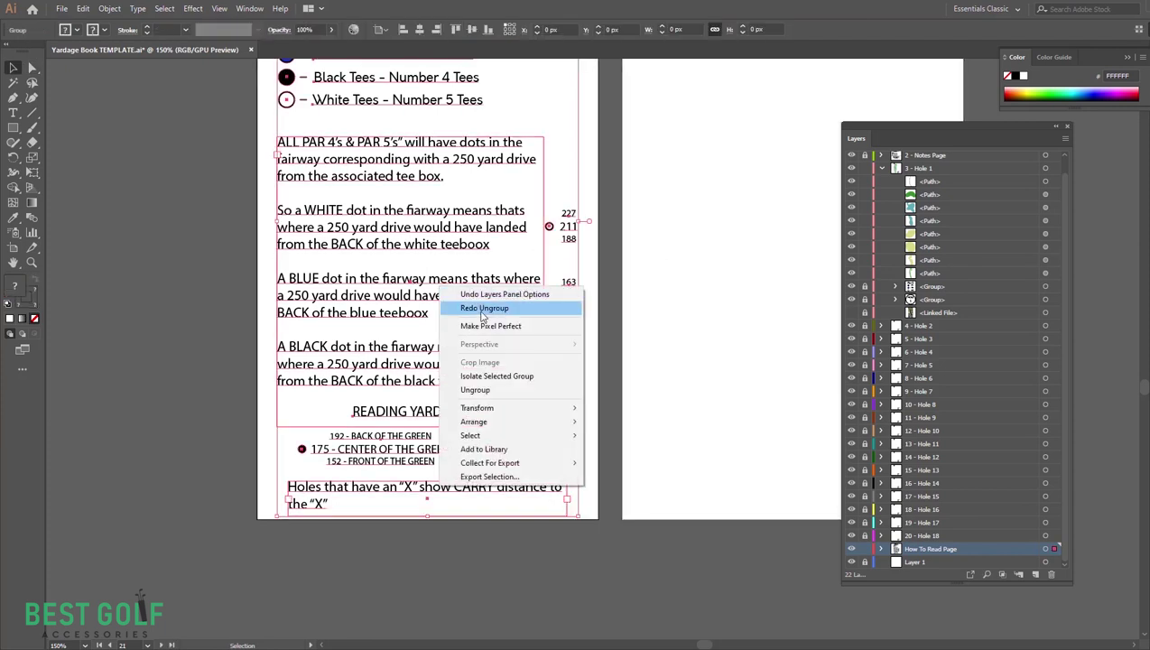
click(471, 390)
click(667, 308)
click(566, 294)
key(a)
key(v)
scroll(655, 310, up, 5)
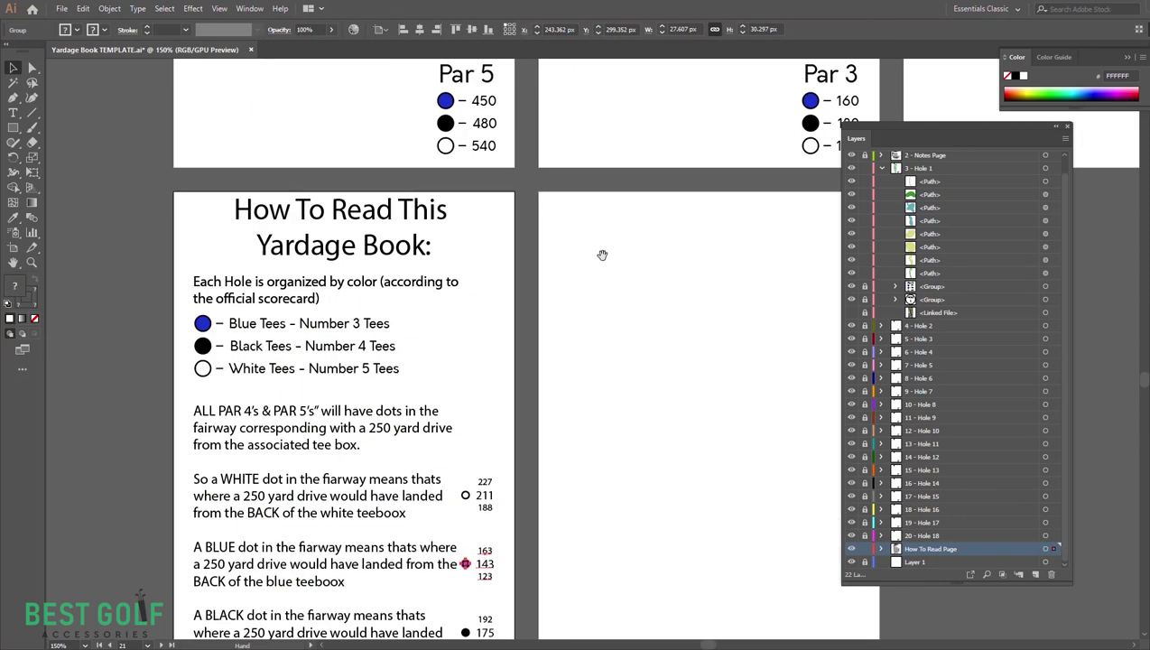
drag(585, 480, 629, 272)
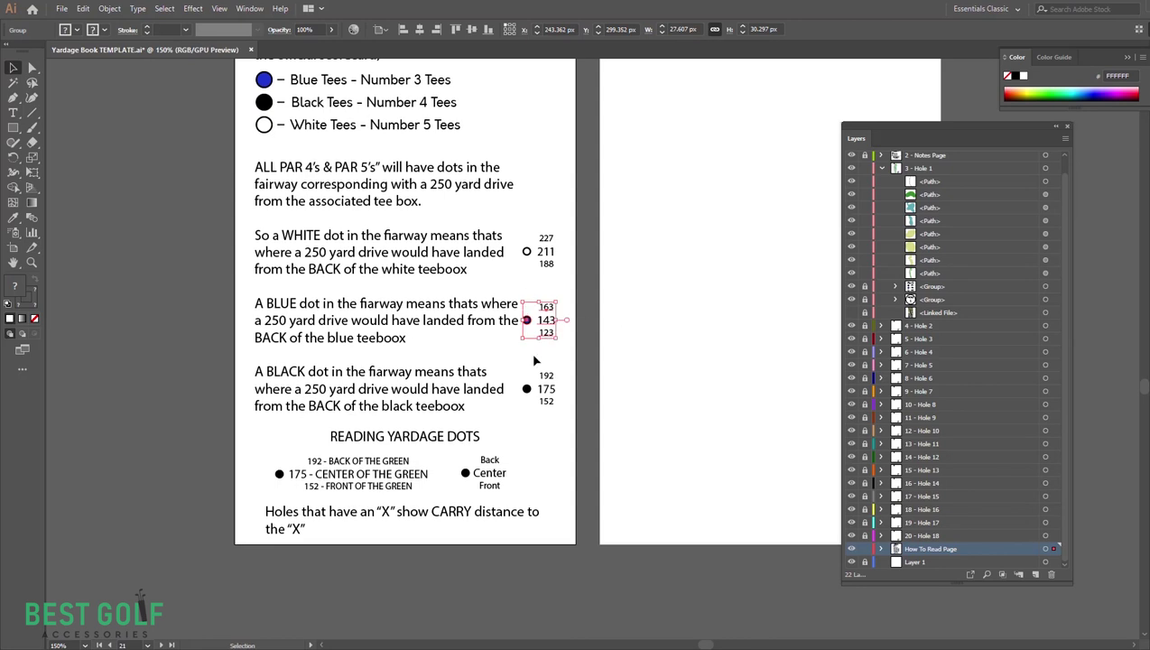
click(696, 352)
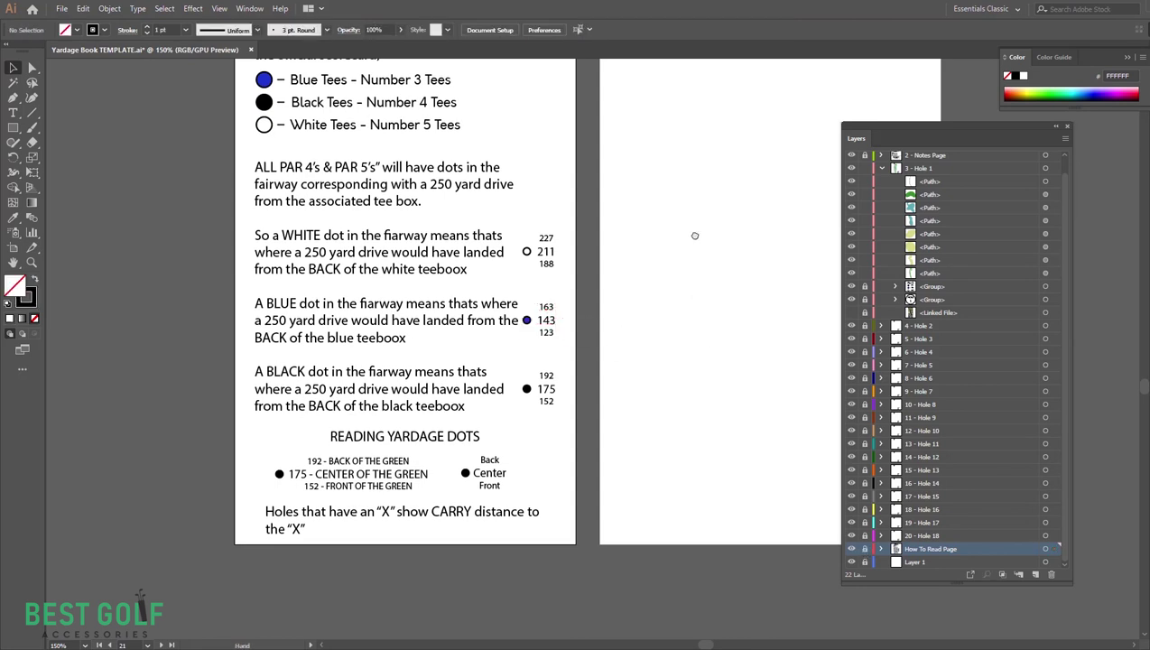
Step: Paste the blue 163/143/123 yardage marker into the 3 - Hole 1 layer
scroll(696, 238, up, 5)
scroll(666, 206, up, 15)
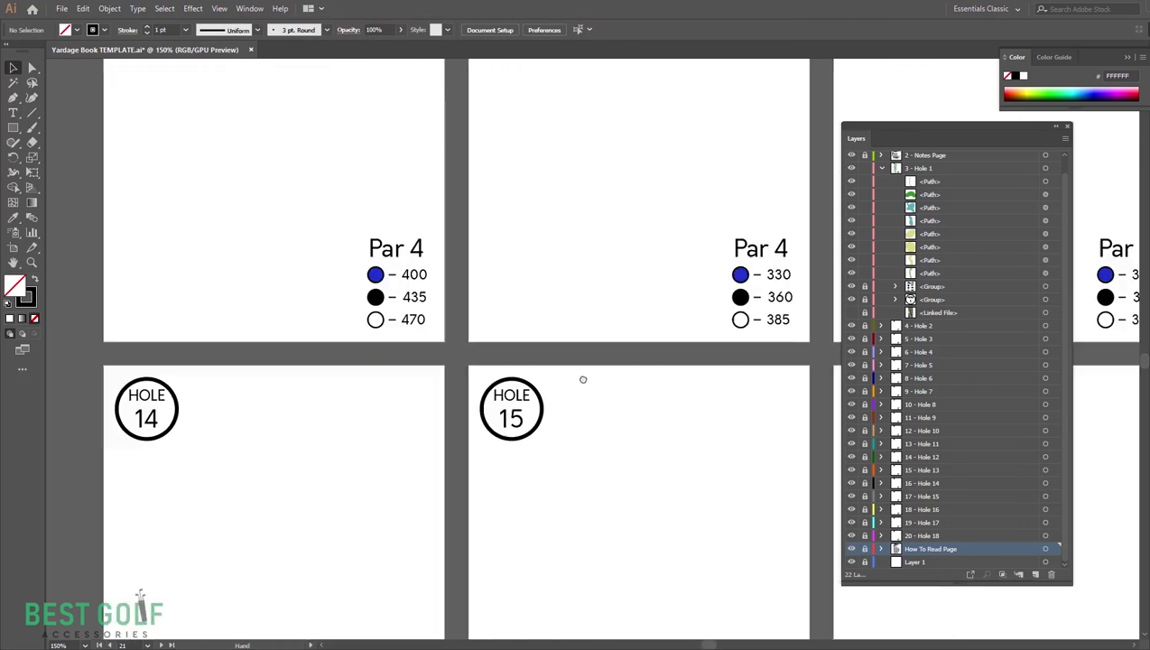
scroll(539, 349, up, 1)
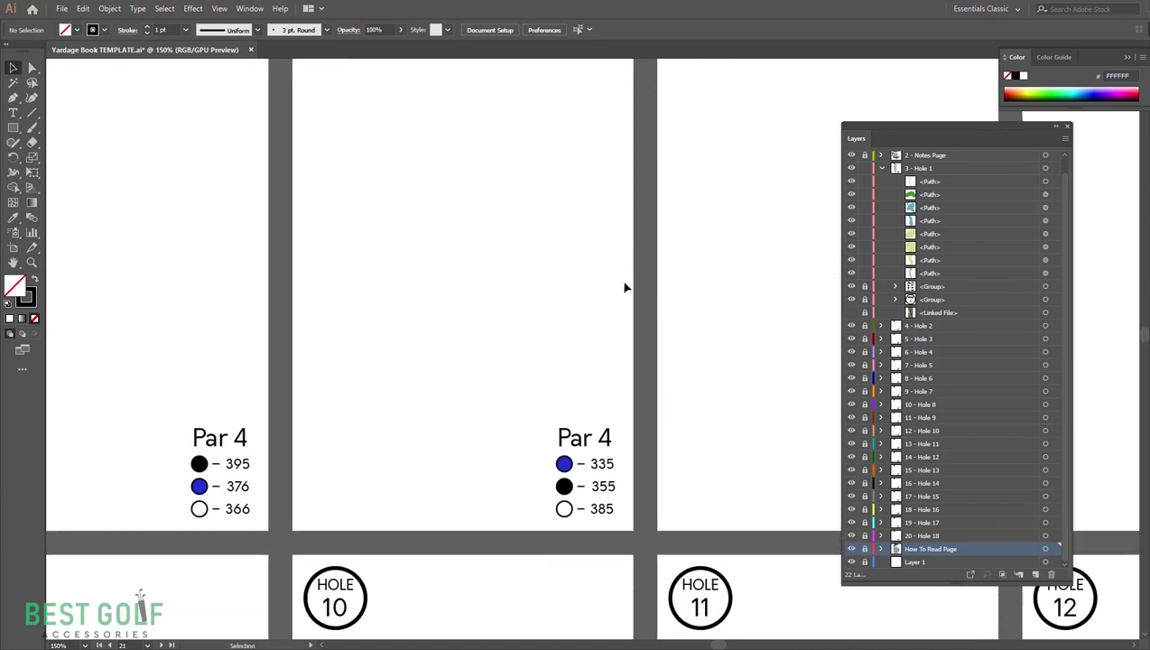
scroll(625, 299, down, 10)
scroll(621, 357, up, 6)
scroll(611, 348, up, 3)
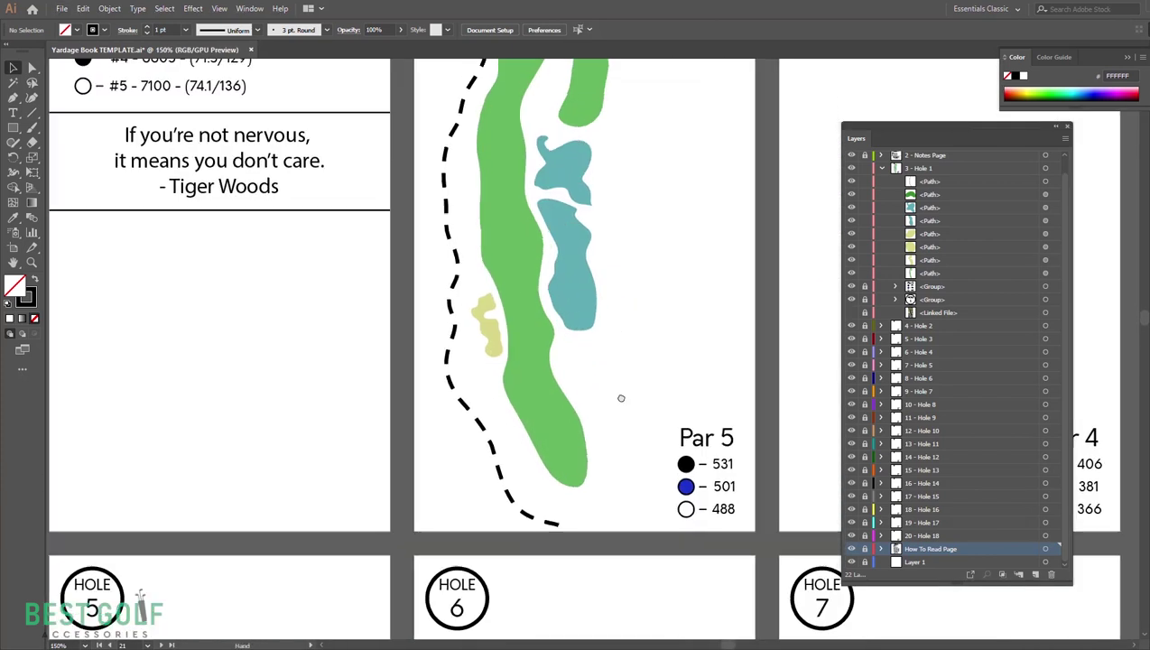
click(970, 169)
scroll(667, 381, down, 2)
scroll(667, 380, left, 2)
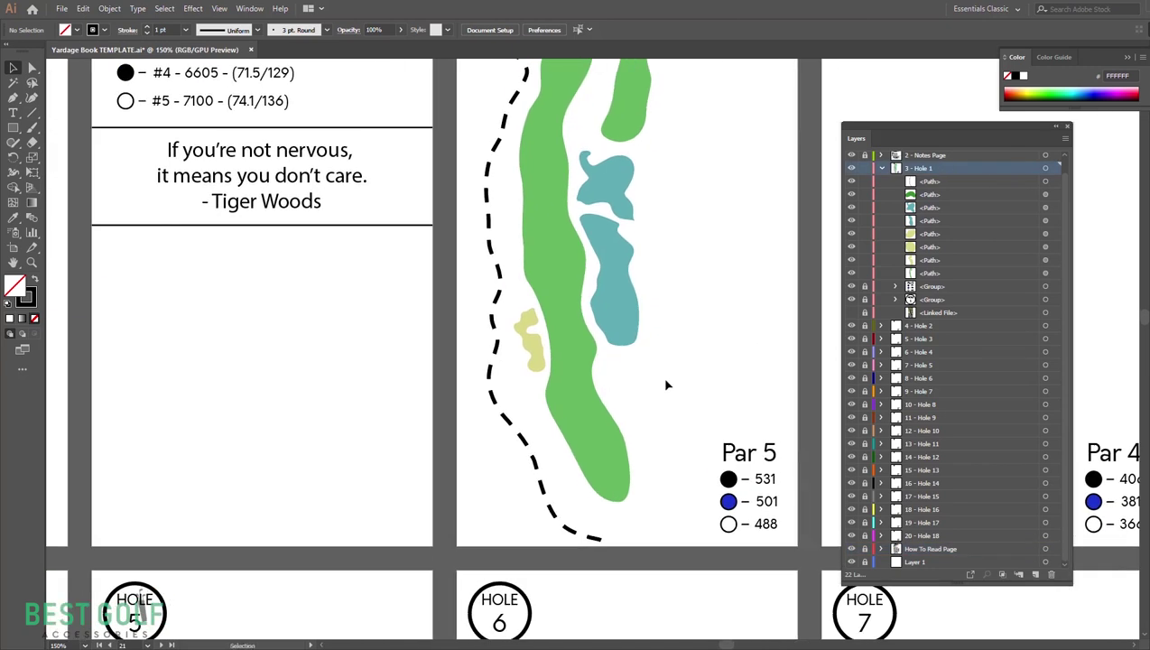
key(ctrl+v)
Step: Position the pasted marker on the fairway's edge next to the small bunker
click(595, 358)
mouse_move(598, 354)
mouse_down()
mouse_move(657, 417)
mouse_move(670, 394)
mouse_up()
click(729, 399)
mouse_move(650, 384)
mouse_down()
mouse_move(586, 363)
mouse_move(555, 373)
mouse_move(595, 371)
mouse_move(542, 369)
mouse_move(565, 367)
mouse_up()
click(625, 373)
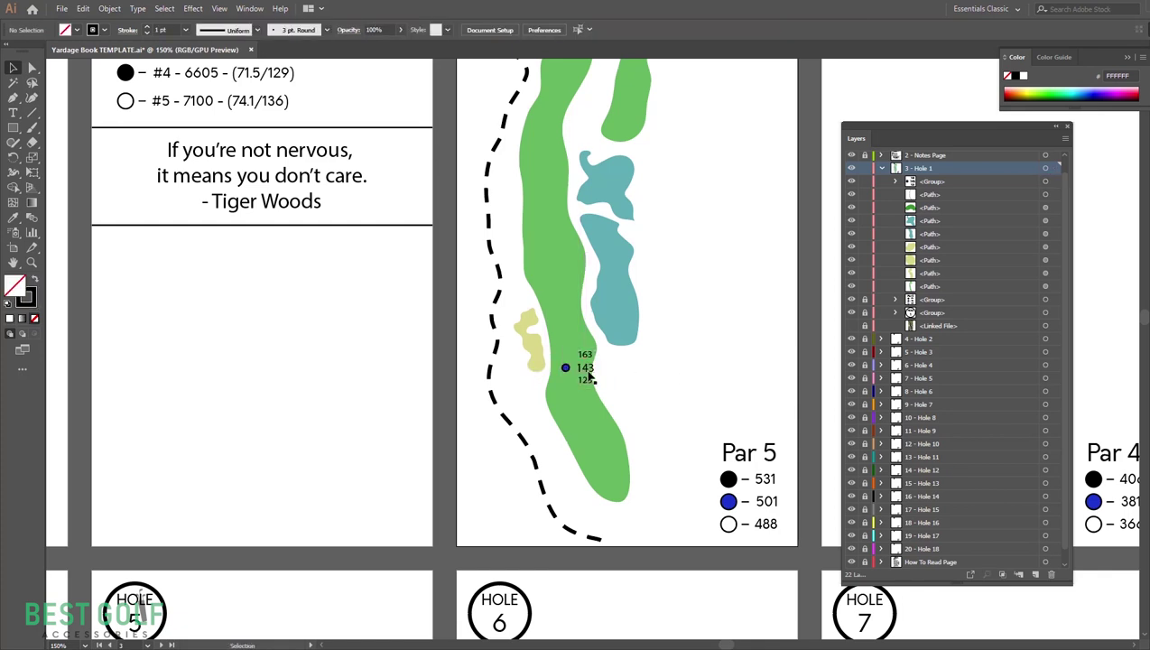
scroll(589, 377, up, 3)
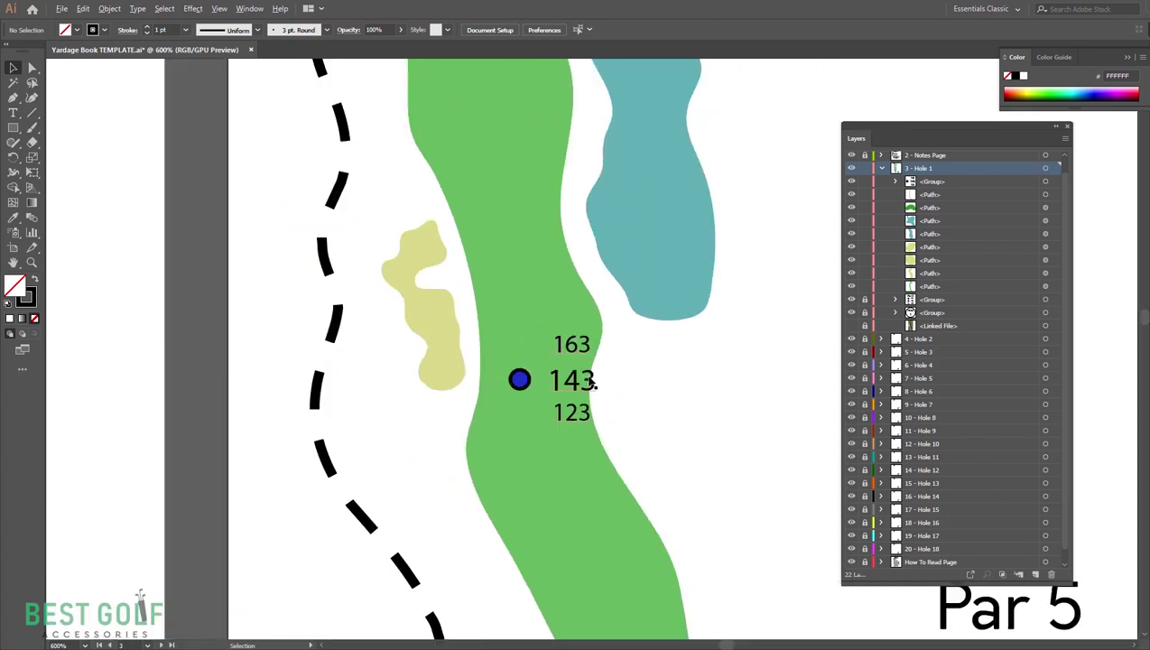
scroll(594, 384, up, 1)
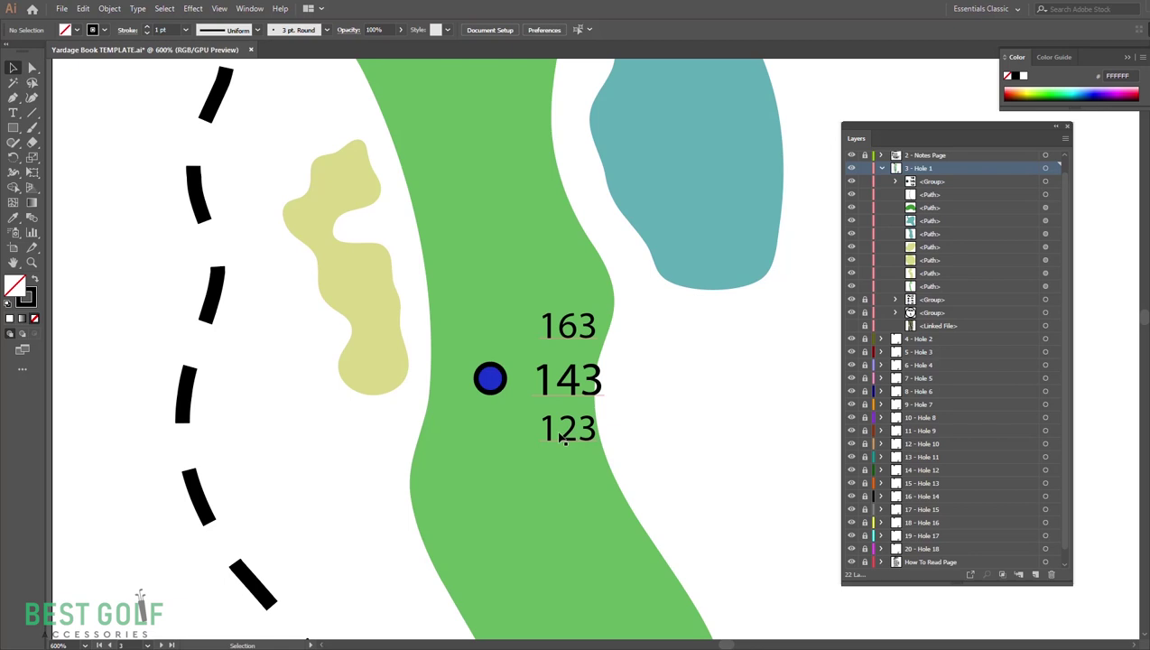
click(492, 381)
mouse_move(595, 389)
mouse_down()
mouse_move(638, 415)
mouse_move(672, 354)
mouse_move(642, 309)
mouse_move(659, 441)
mouse_move(623, 387)
mouse_move(614, 398)
mouse_move(604, 362)
mouse_move(582, 379)
mouse_up()
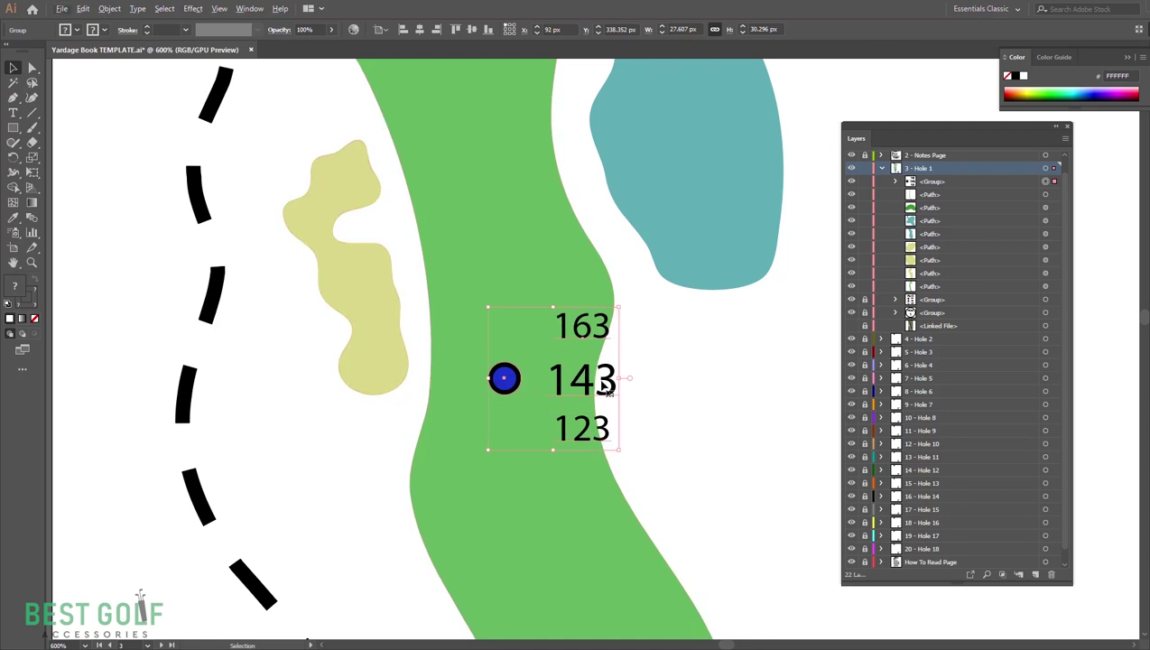
drag(589, 387, 531, 394)
scroll(722, 388, down, 2)
scroll(776, 365, down, 2)
drag(797, 444, 599, 520)
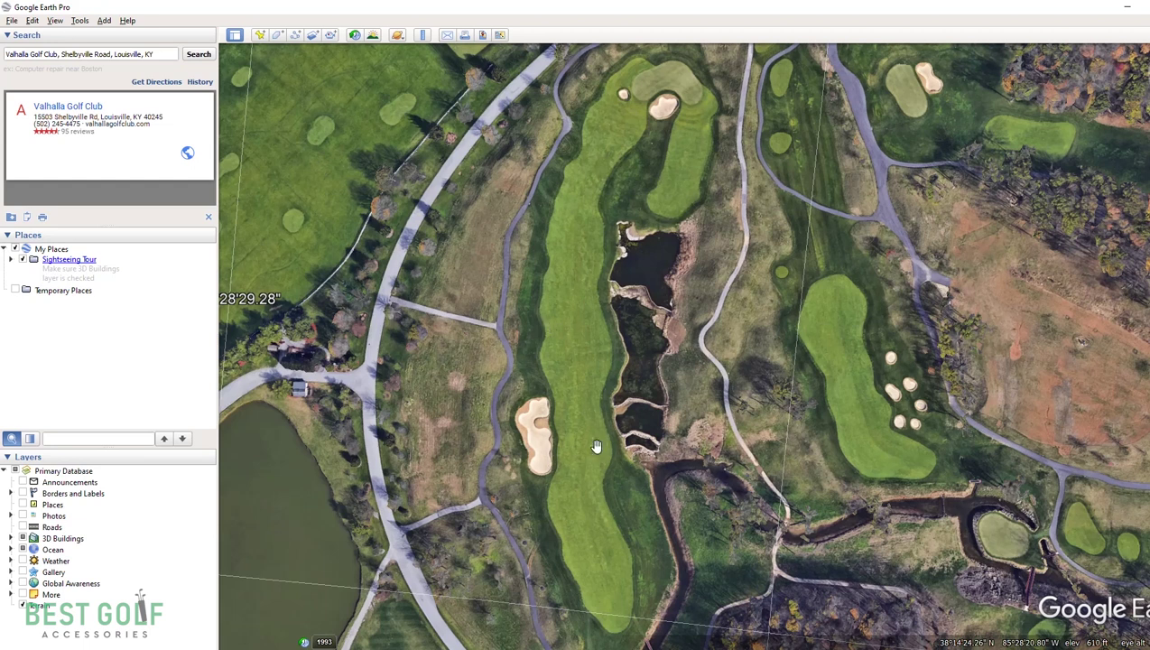
Step: Measure about 227 yards with the Google Earth ruler from the bunker-side fairway spot to the green
drag(593, 448, 621, 406)
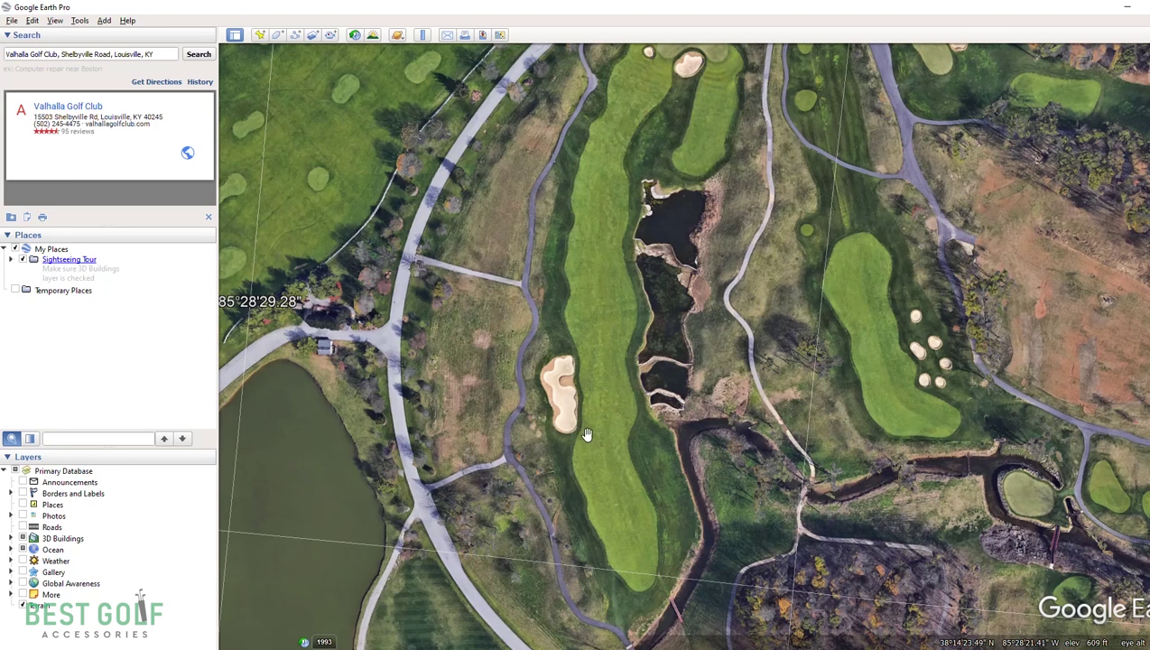
click(423, 36)
drag(587, 261, 946, 268)
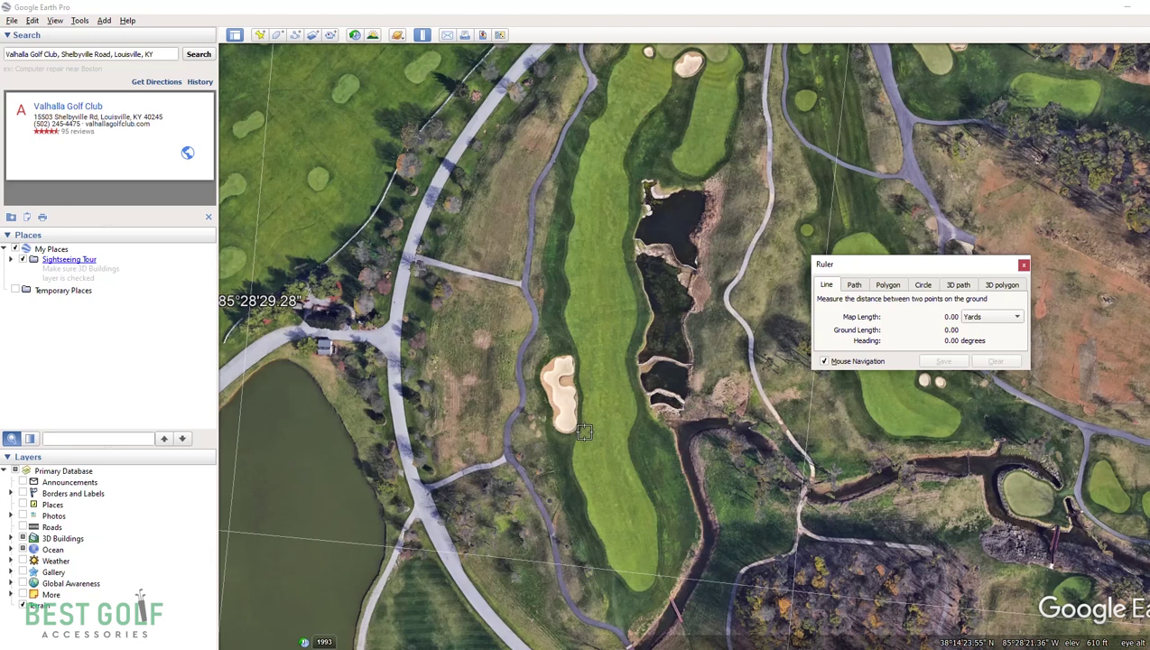
click(585, 432)
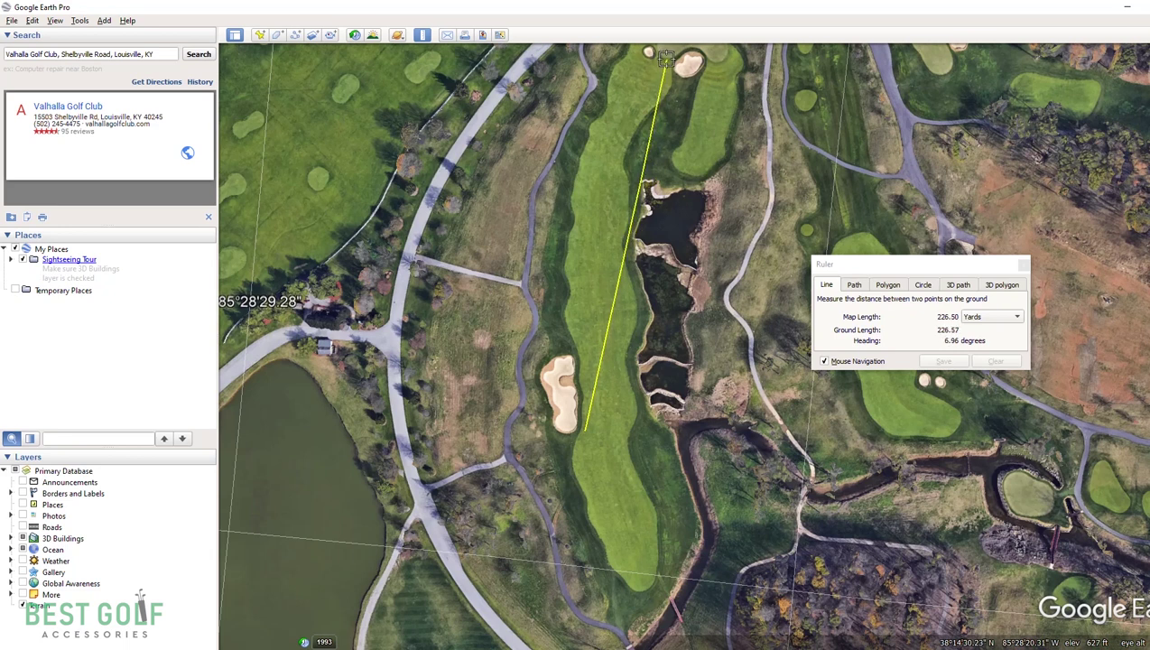
click(666, 58)
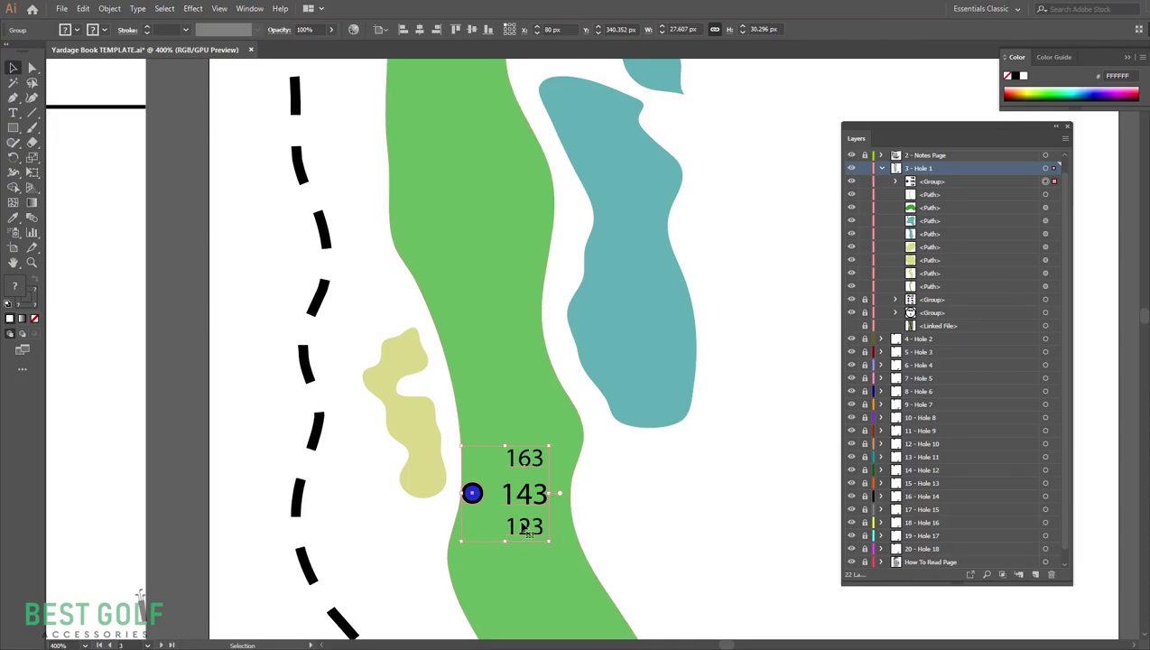
Step: Change the marker's bottom yardage from 123 to 227
key(t)
click(511, 528)
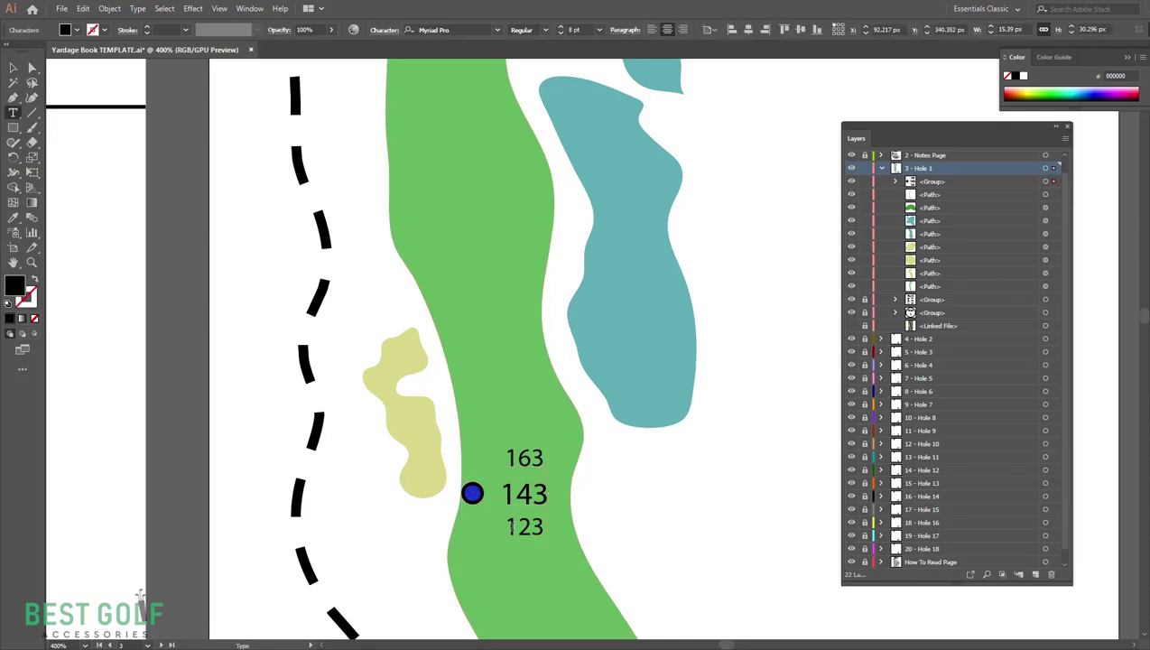
drag(518, 527, 531, 526)
click(543, 527)
key(BackSpace)
key(BackSpace)
key(Delete)
text(7)
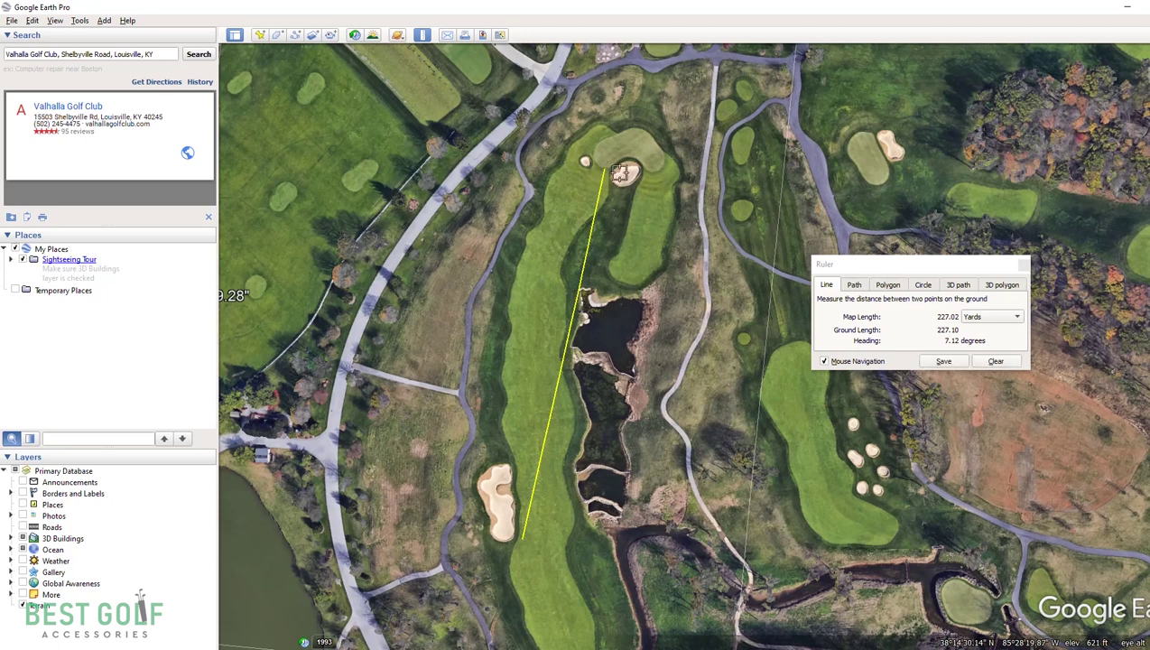
Step: Extend the ruler line to about 244 yards and change the middle yardage 143 to 244
click(612, 165)
drag(606, 176, 630, 153)
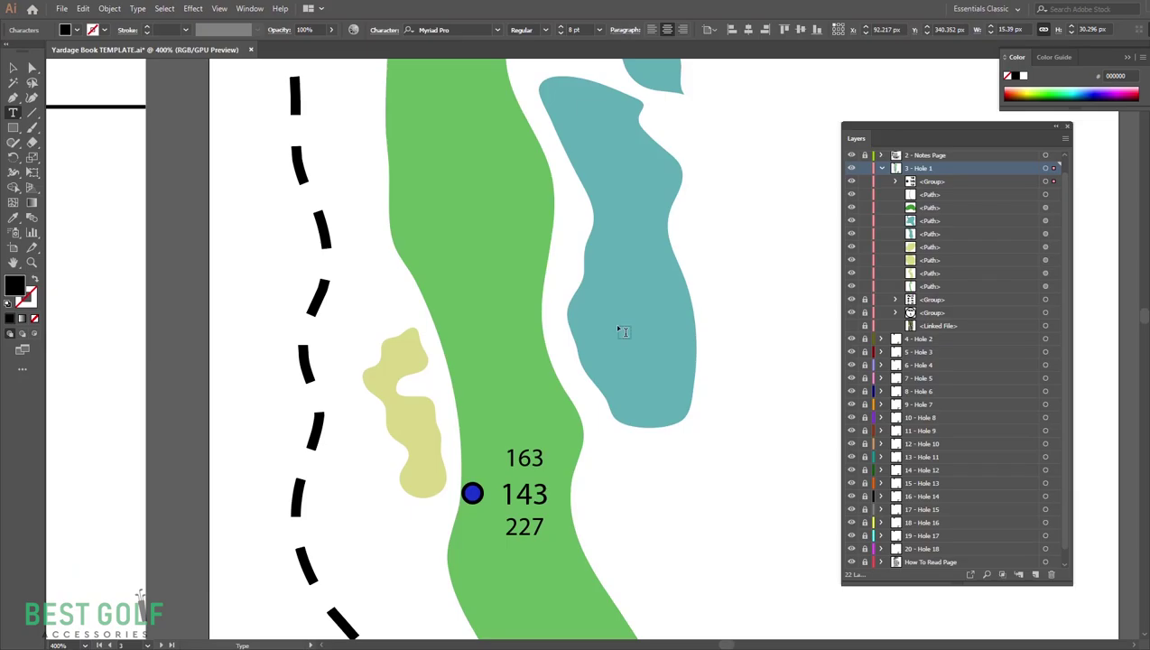
drag(514, 494, 541, 488)
key(BackSpace)
key(BackSpace)
text(244)
Step: Stretch the ruler to the green at 255 yards and change the top yardage 163 to 254
key(alt+Tab)
drag(627, 148, 635, 133)
click(531, 457)
drag(507, 457, 550, 455)
text(254)
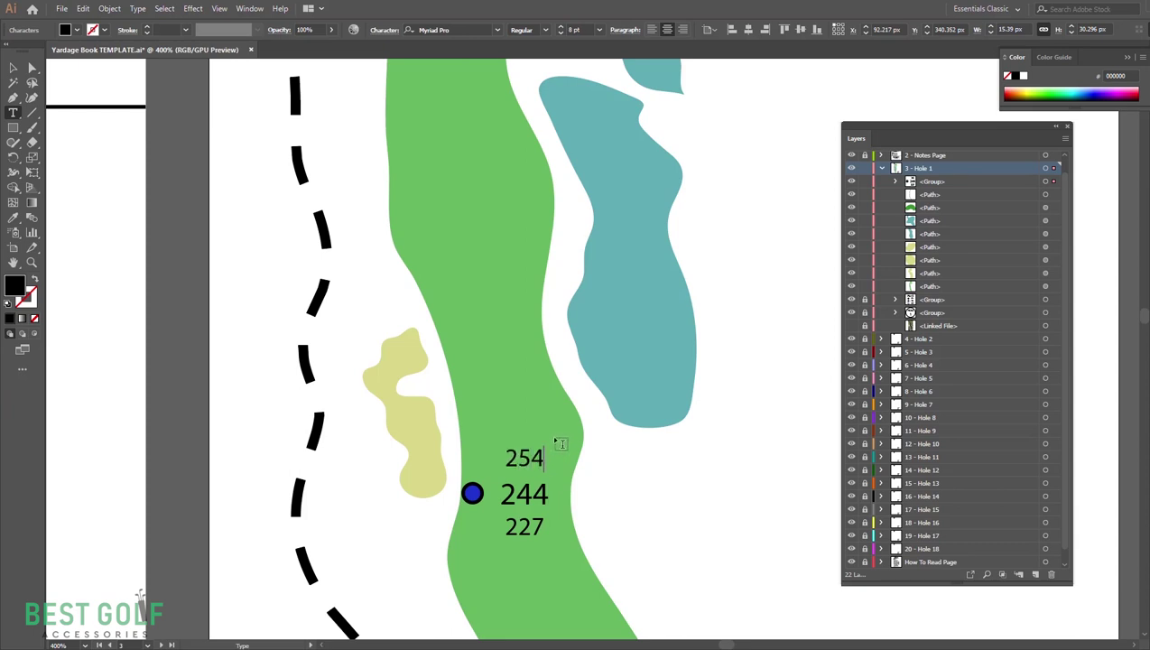
Step: Copy the 254/244/227 marker and move the copy farther up the fairway
key(Escape)
key(ctrl+c)
key(ctrl+v)
drag(589, 341, 525, 310)
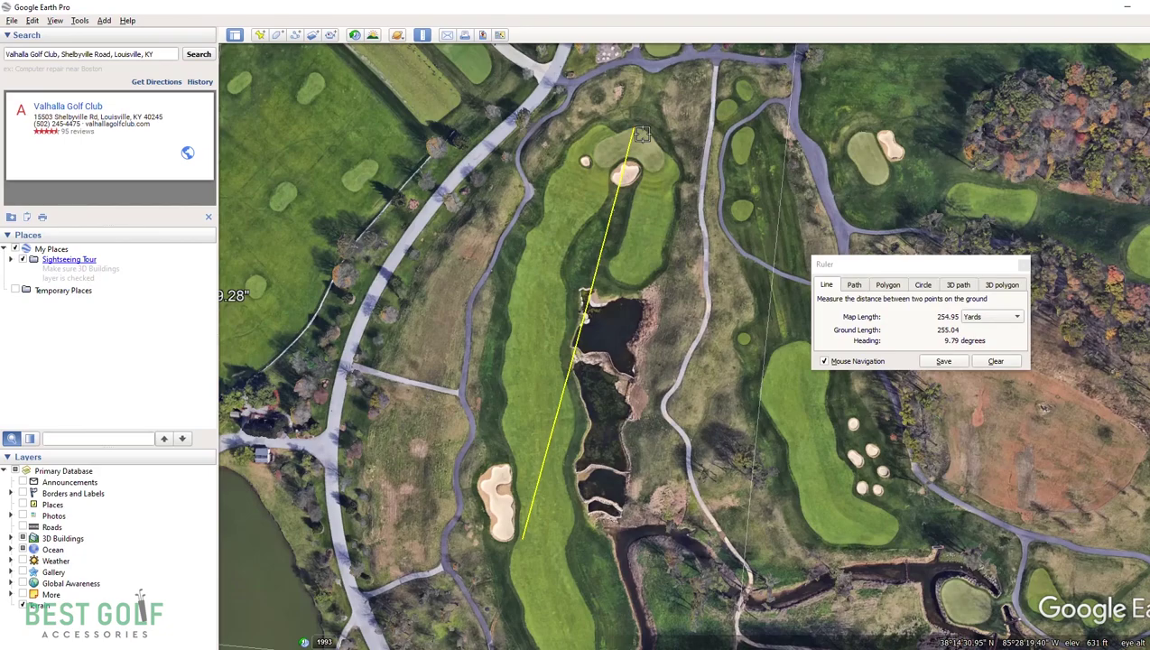
Step: Move the ruler's start to the copied marker's spot and change its bottom yardage 227 to 181
click(603, 169)
drag(522, 540, 532, 468)
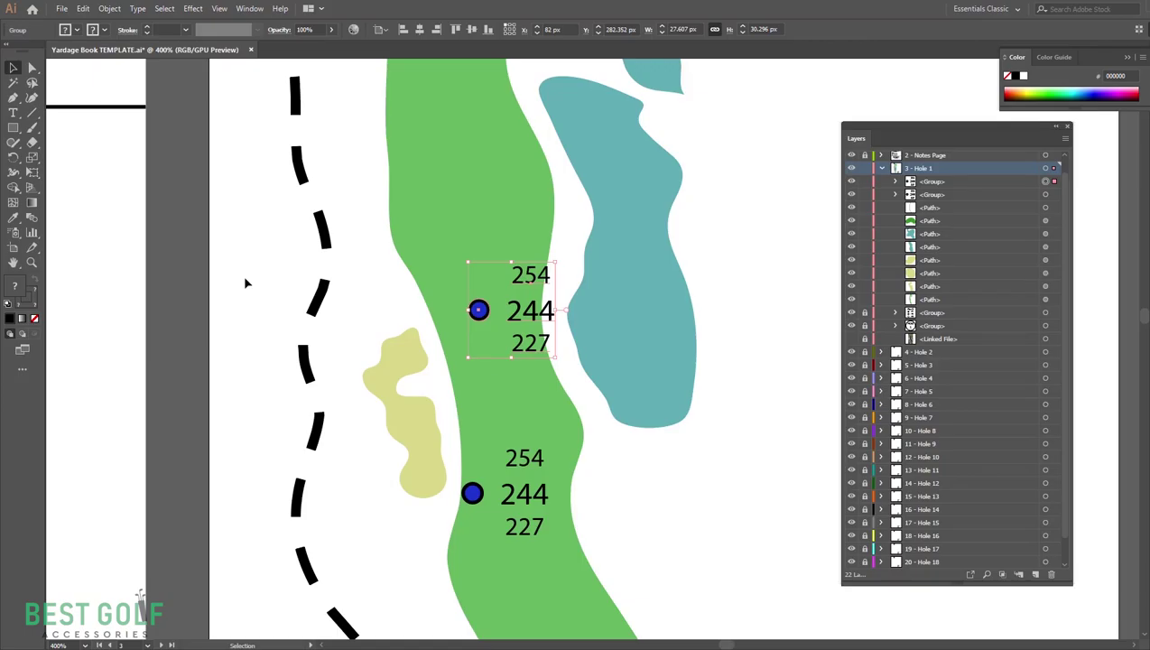
key(t)
click(537, 343)
key(BackSpace)
key(BackSpace)
key(Delete)
text(181)
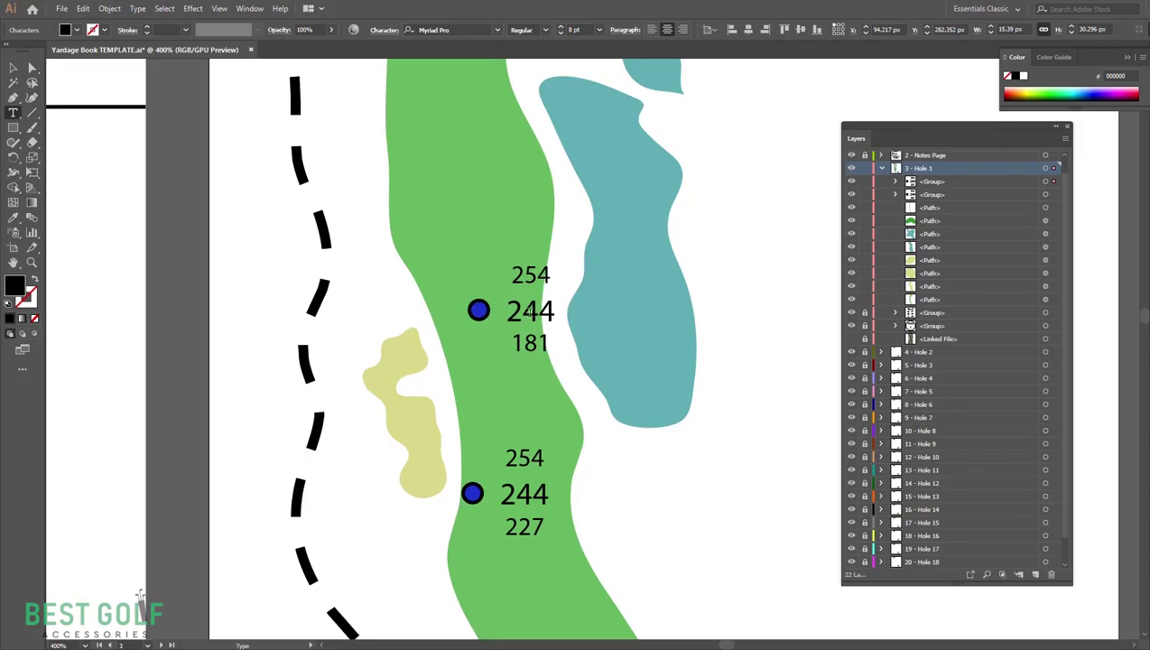
Step: Set the copy's middle and top yardages to 197 and 208, then duplicate it higher up the fairway
double_click(531, 310)
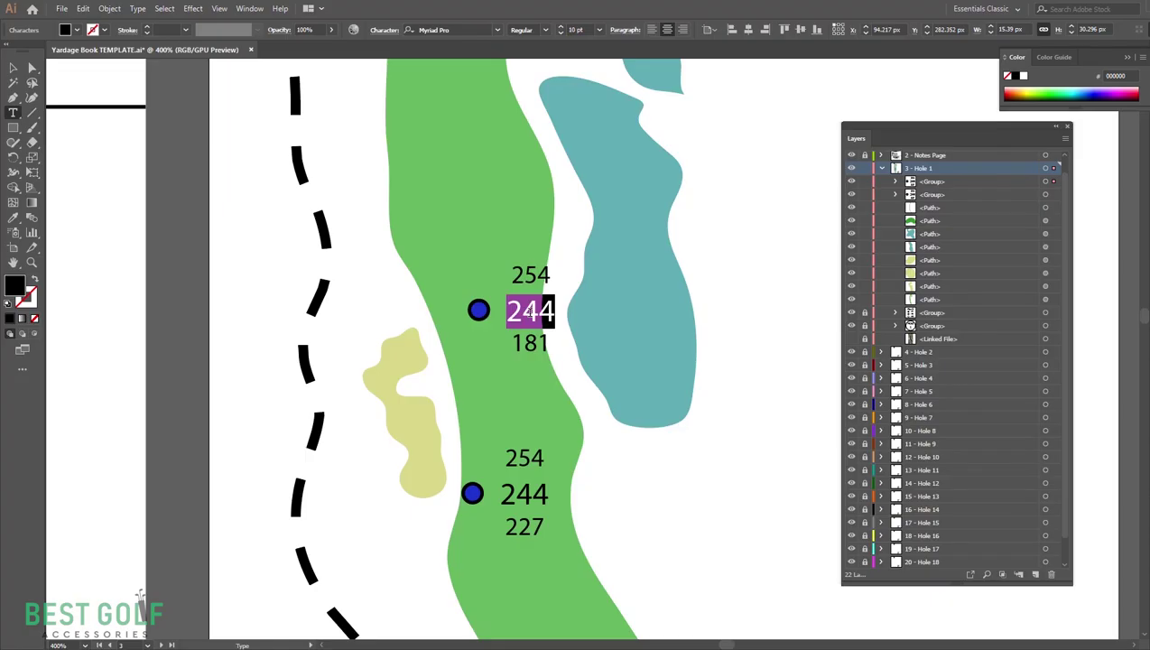
text(197)
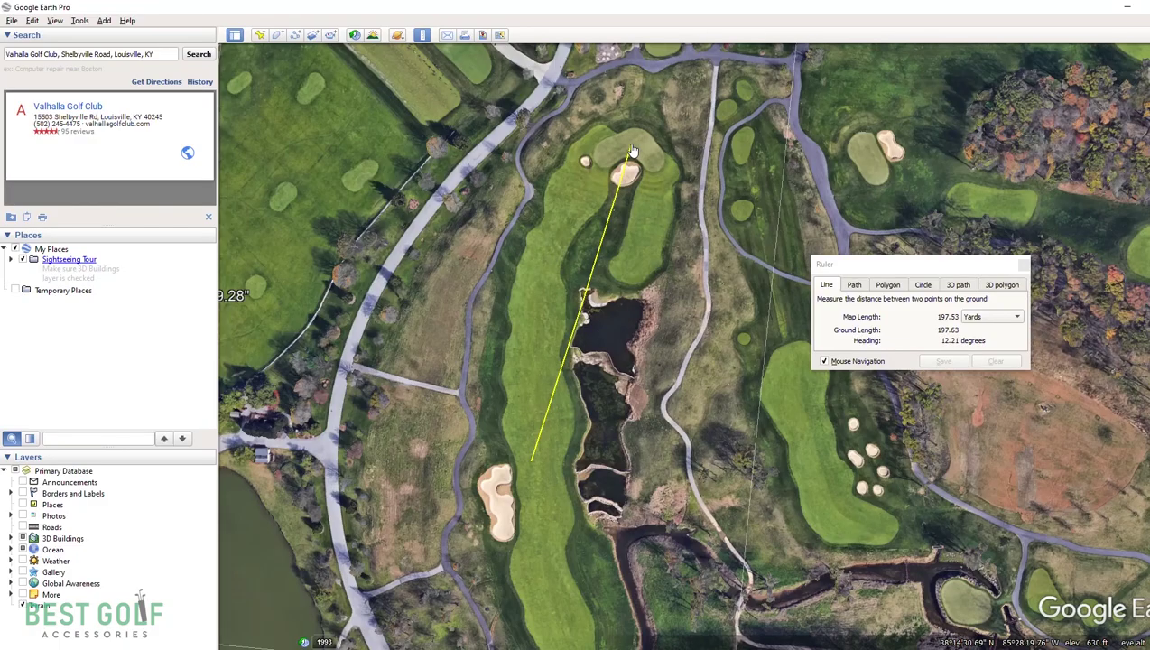
click(639, 135)
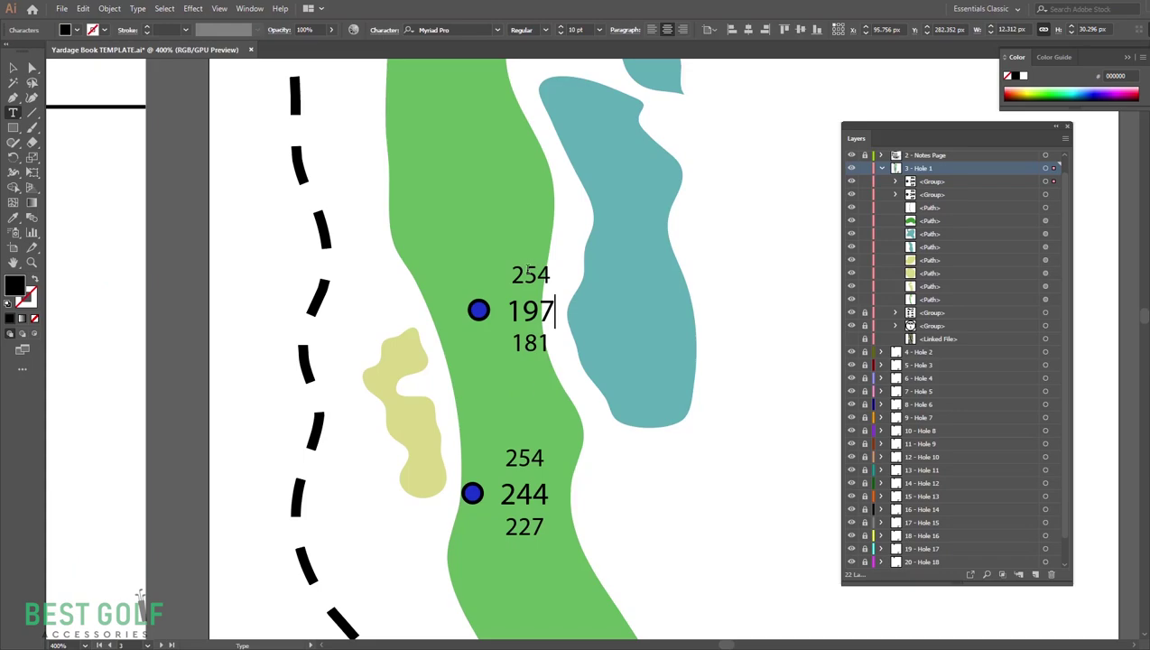
double_click(529, 274)
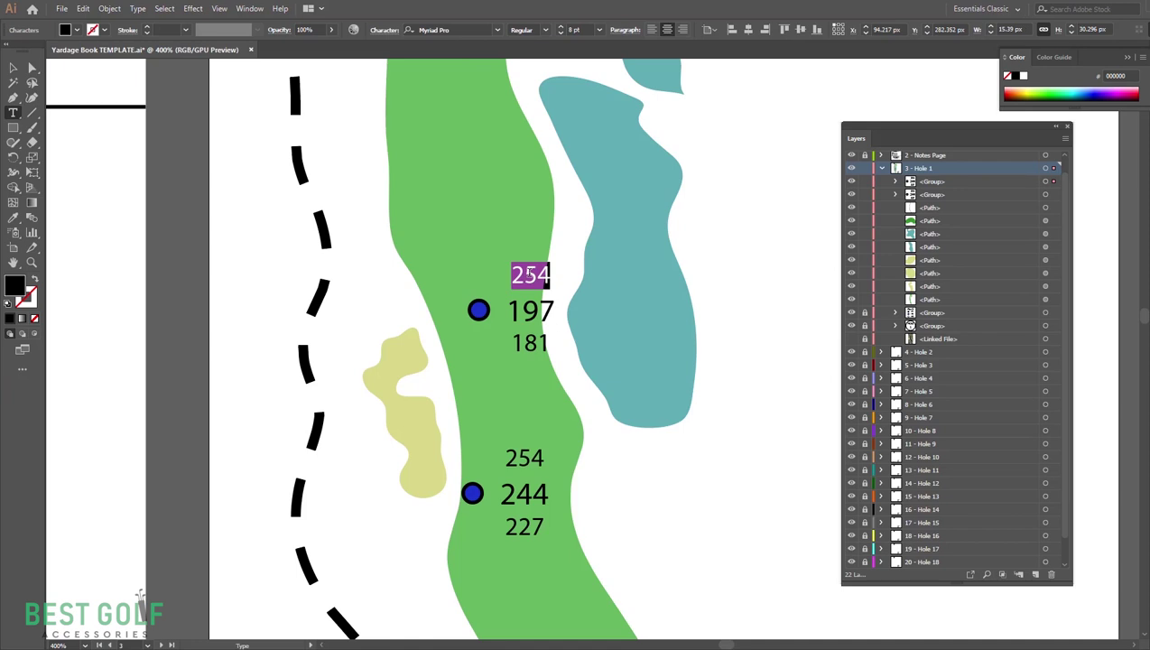
text(208)
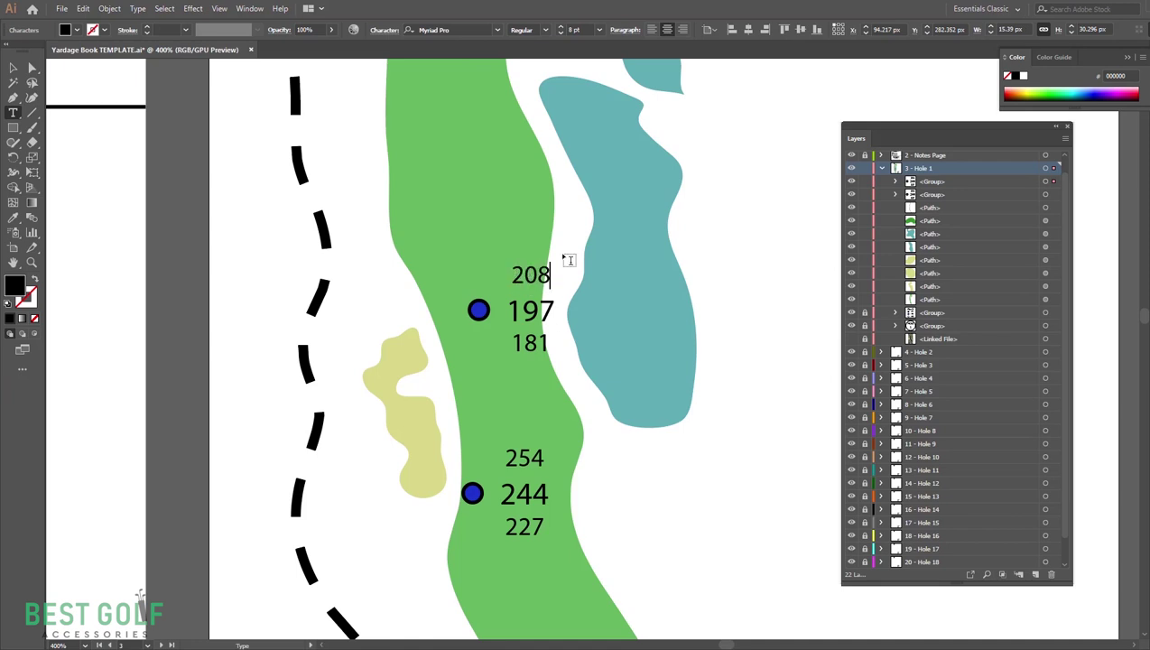
key(Escape)
mouse_move(534, 303)
alt+mouse_down()
mouse_move(596, 322)
mouse_move(607, 340)
mouse_move(526, 118)
mouse_move(559, 403)
mouse_move(570, 354)
mouse_move(545, 348)
alt+mouse_up()
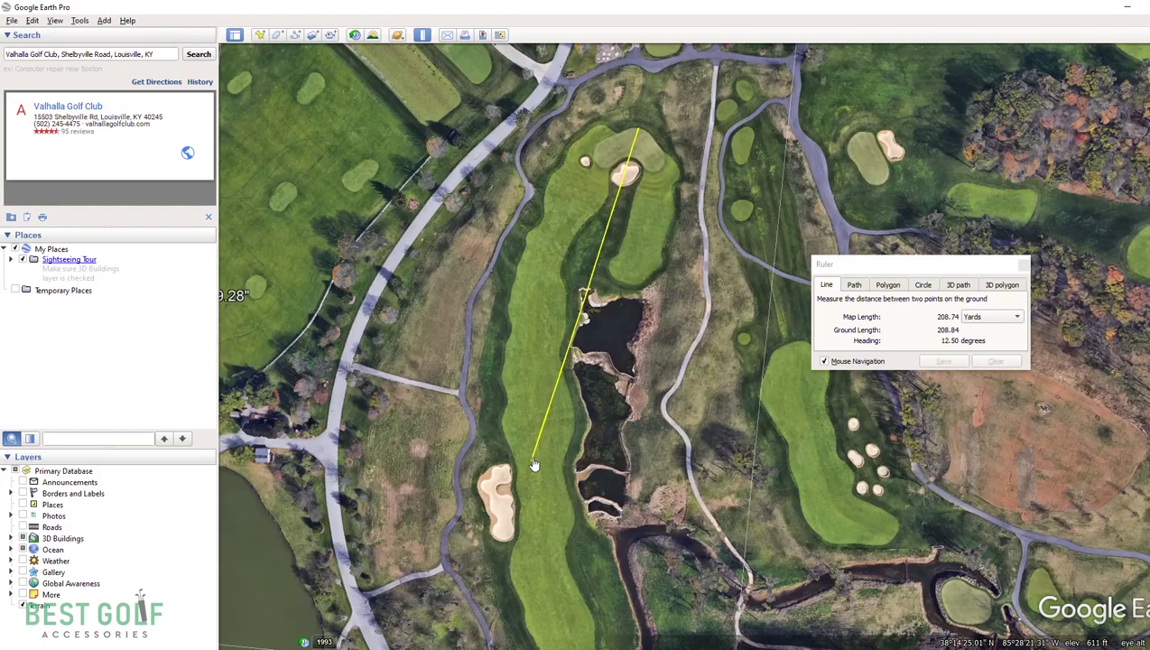
click(534, 357)
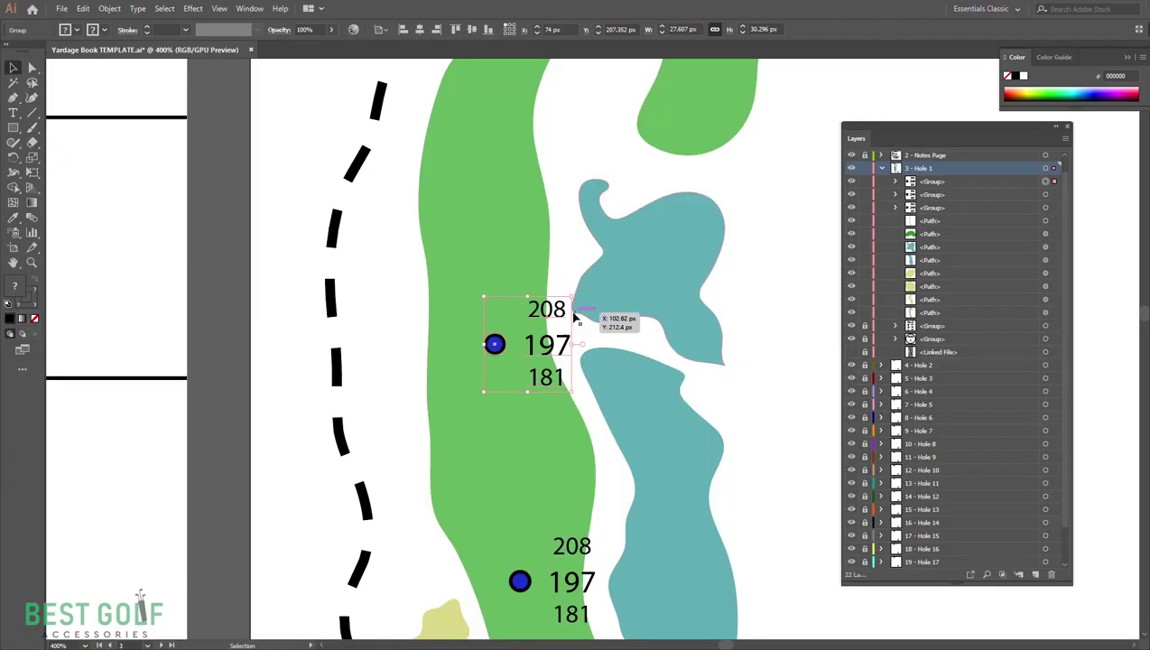
Step: Retype the third marker's 208/197/181 as 149, 138 and 119, checking 138 with the ruler
double_click(551, 316)
key(ctrl+a)
click(540, 310)
double_click(542, 310)
text(149)
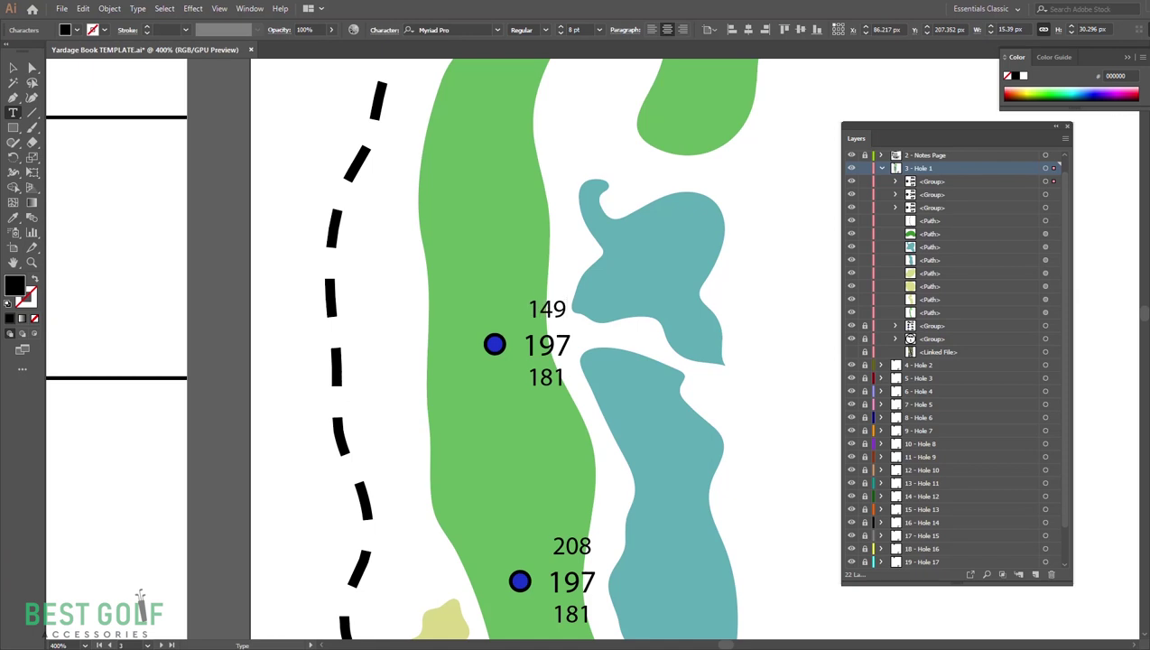
key(alt+Tab)
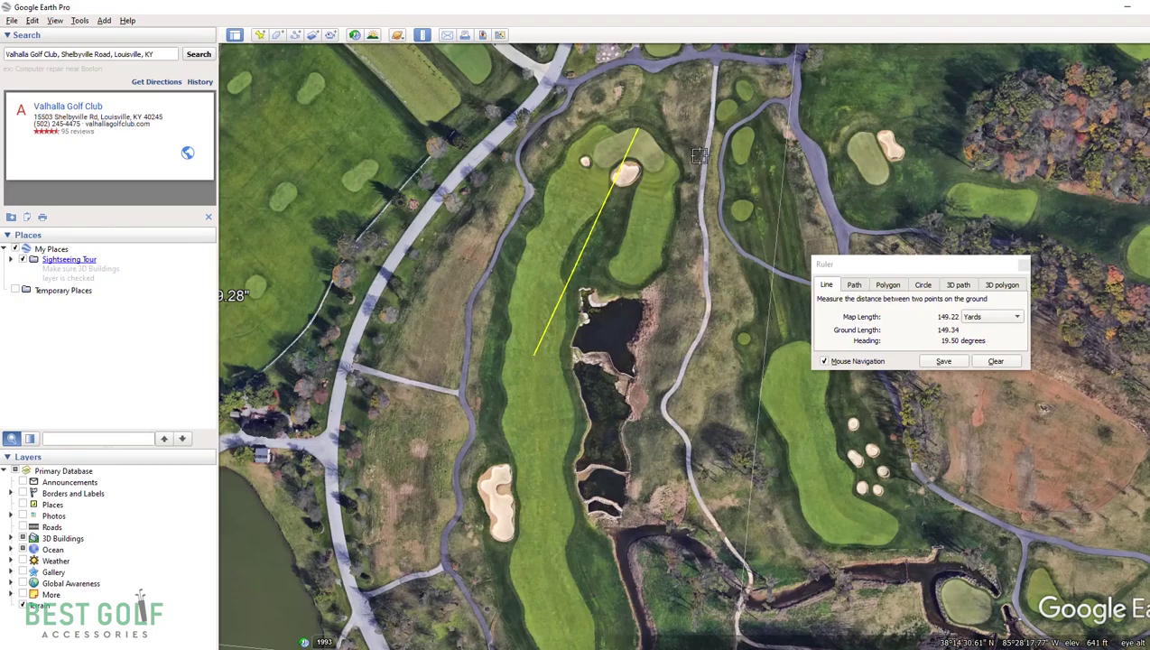
drag(641, 136, 605, 175)
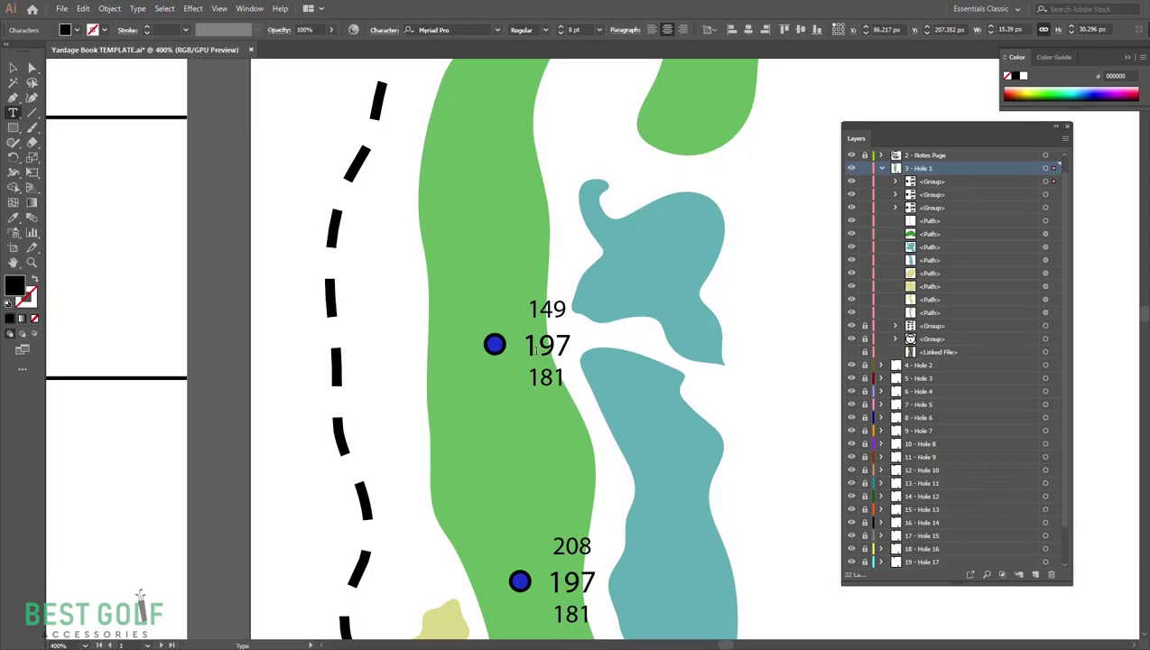
drag(535, 350, 565, 378)
text(38 )
text(119)
Step: Zoom out and pan to show the full Hole 1 artboard with all three yardage markers
key(Escape)
scroll(564, 316, up, 5)
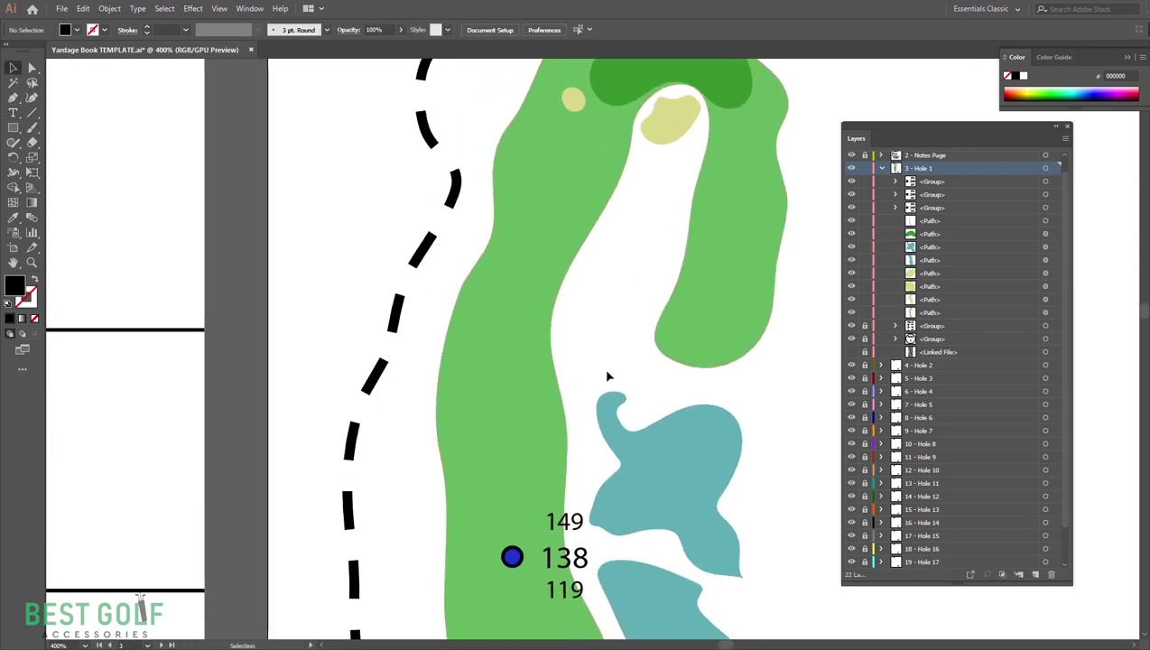
scroll(607, 379, down, 5)
scroll(619, 406, down, 3)
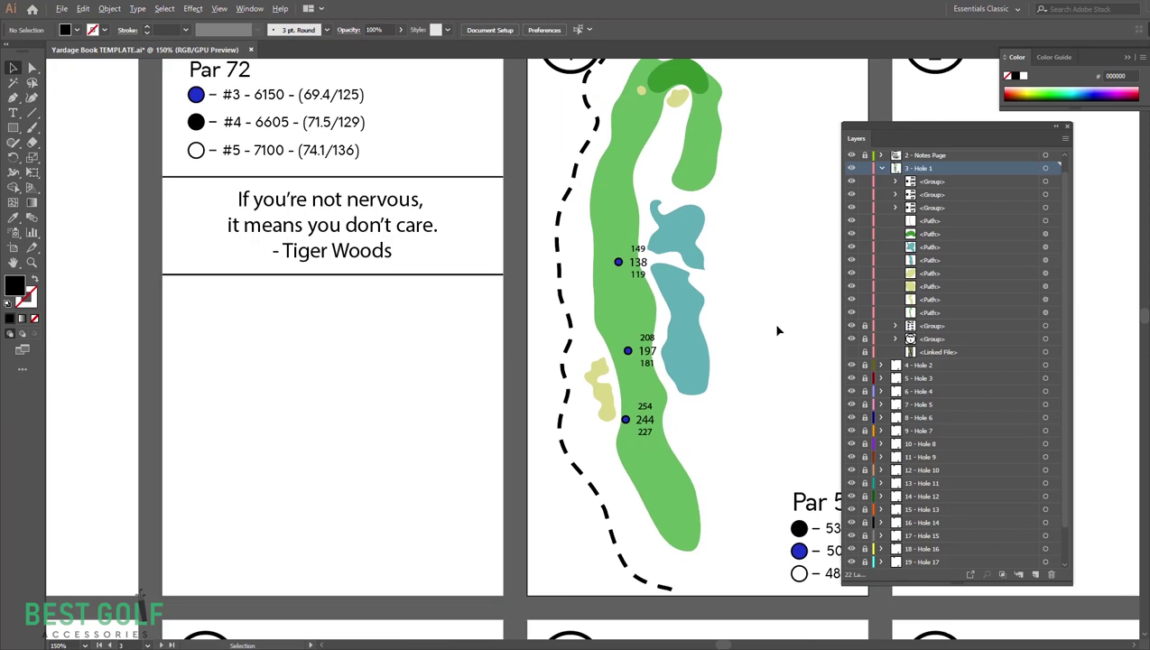
drag(786, 338, 697, 315)
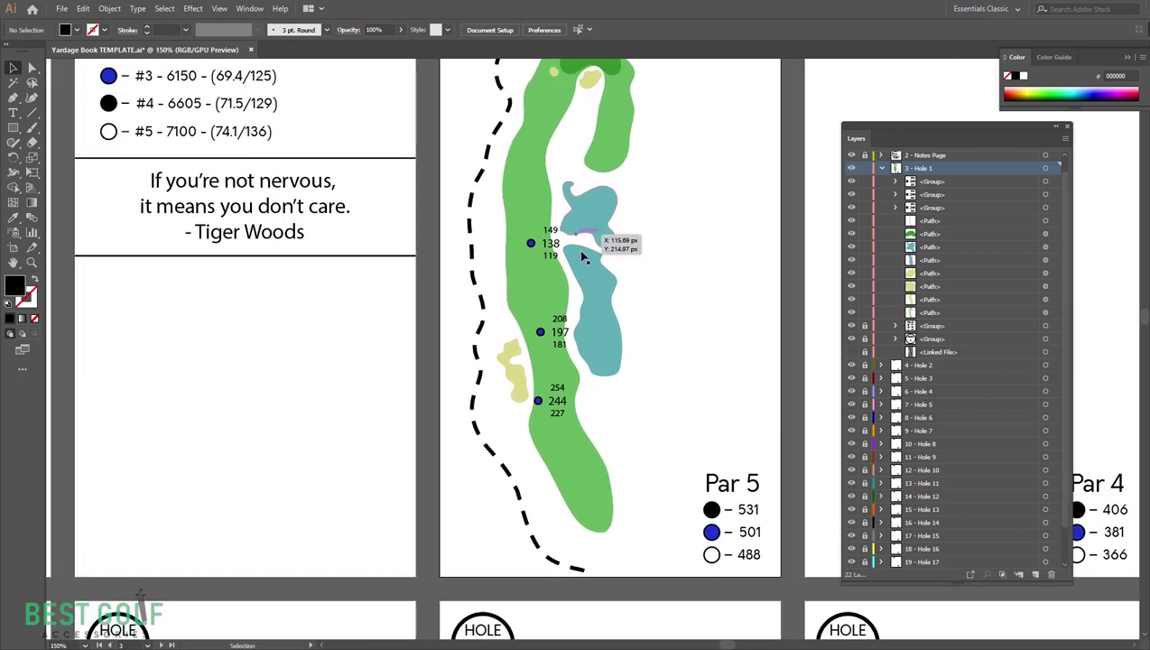
scroll(686, 271, up, 3)
scroll(692, 265, right, 1)
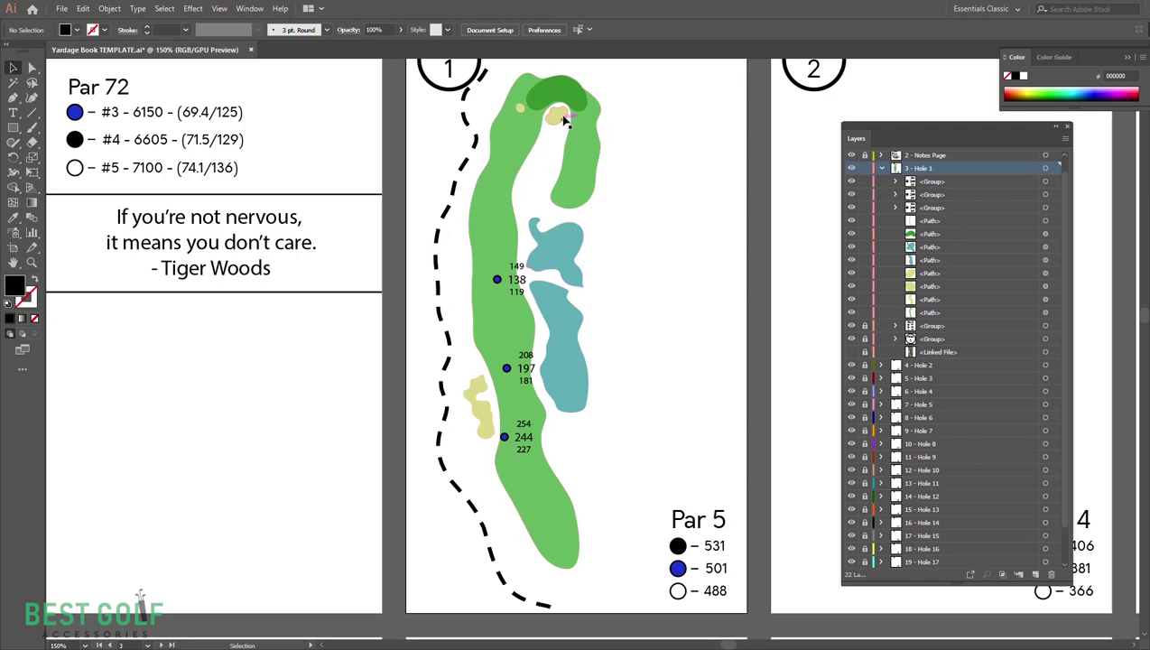
key(space)
drag(657, 175, 647, 268)
scroll(654, 303, down, 3)
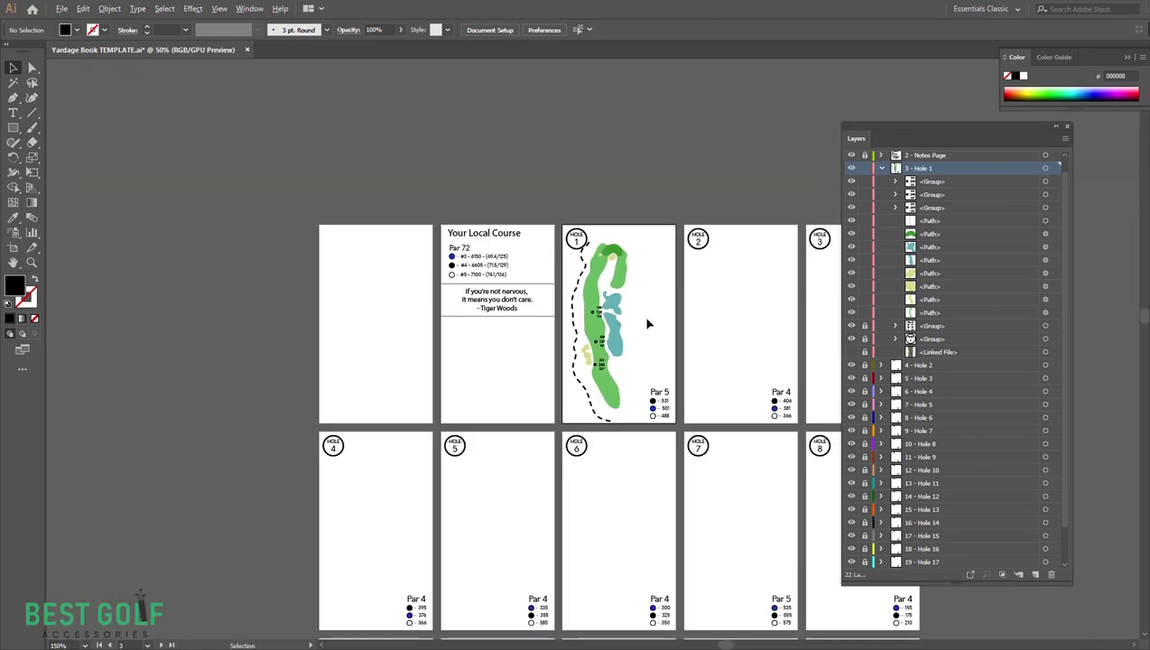
scroll(637, 347, up, 3)
scroll(640, 340, up, 1)
scroll(639, 341, down, 1)
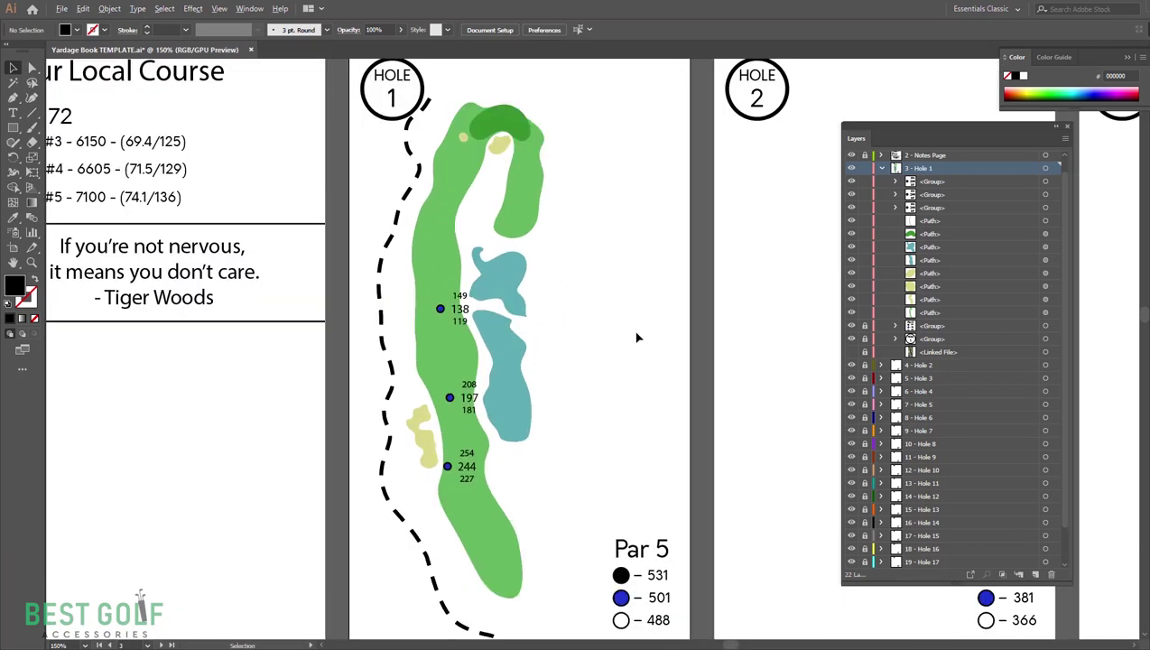
scroll(636, 338, down, 1)
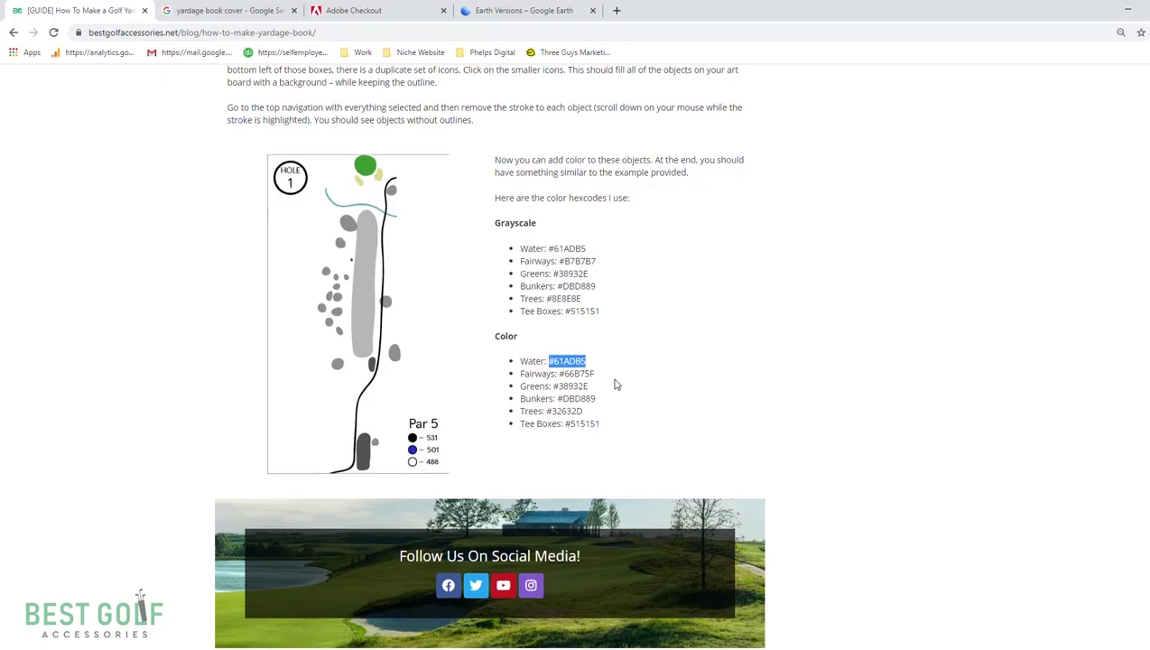
Step: Scroll the Chrome guide to the 'Using Google Earth Pro To Measure Yardages' section
scroll(608, 358, up, 10)
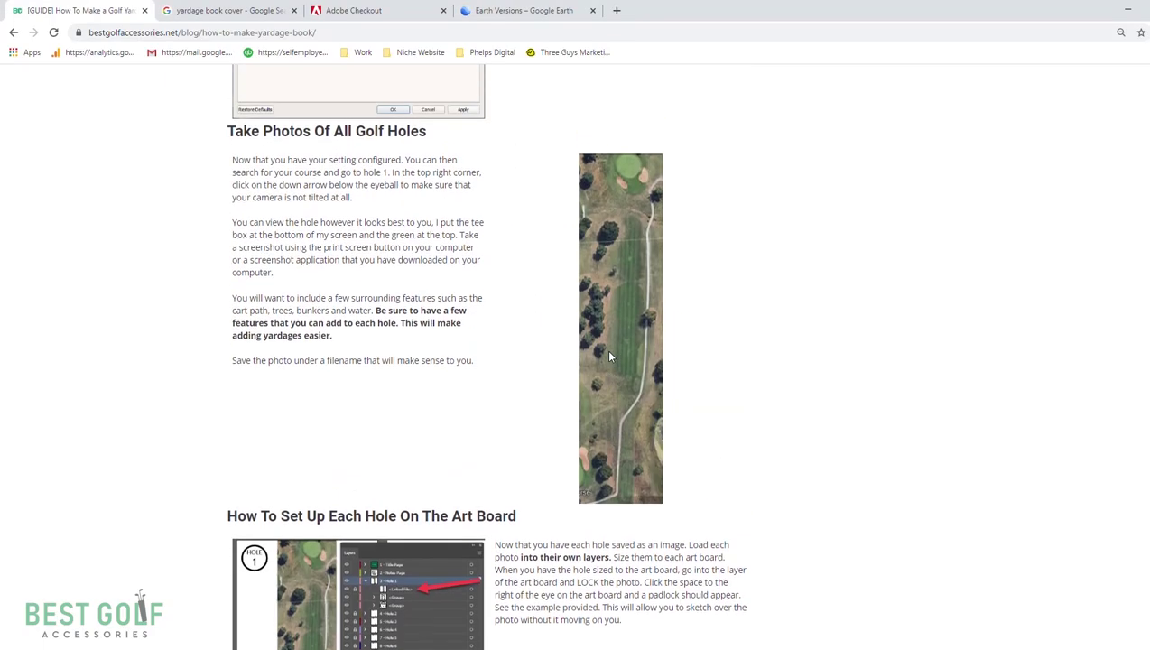
scroll(605, 349, up, 15)
scroll(599, 346, down, 3)
scroll(600, 347, down, 1)
scroll(506, 325, up, 3)
scroll(289, 298, down, 1)
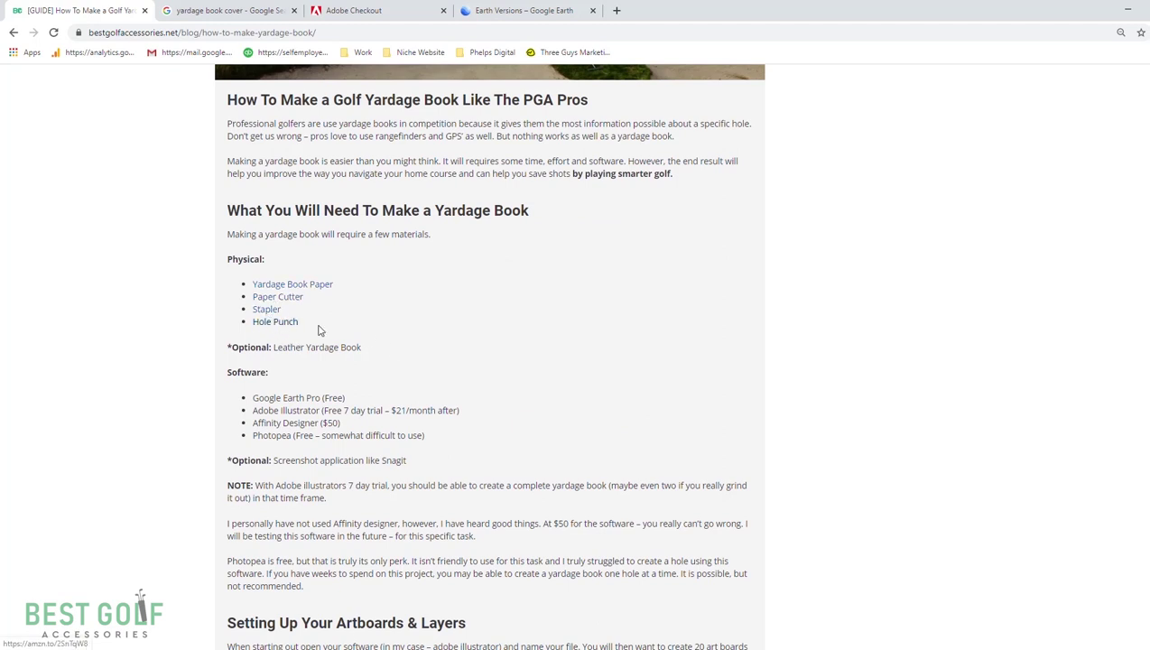
scroll(585, 344, down, 20)
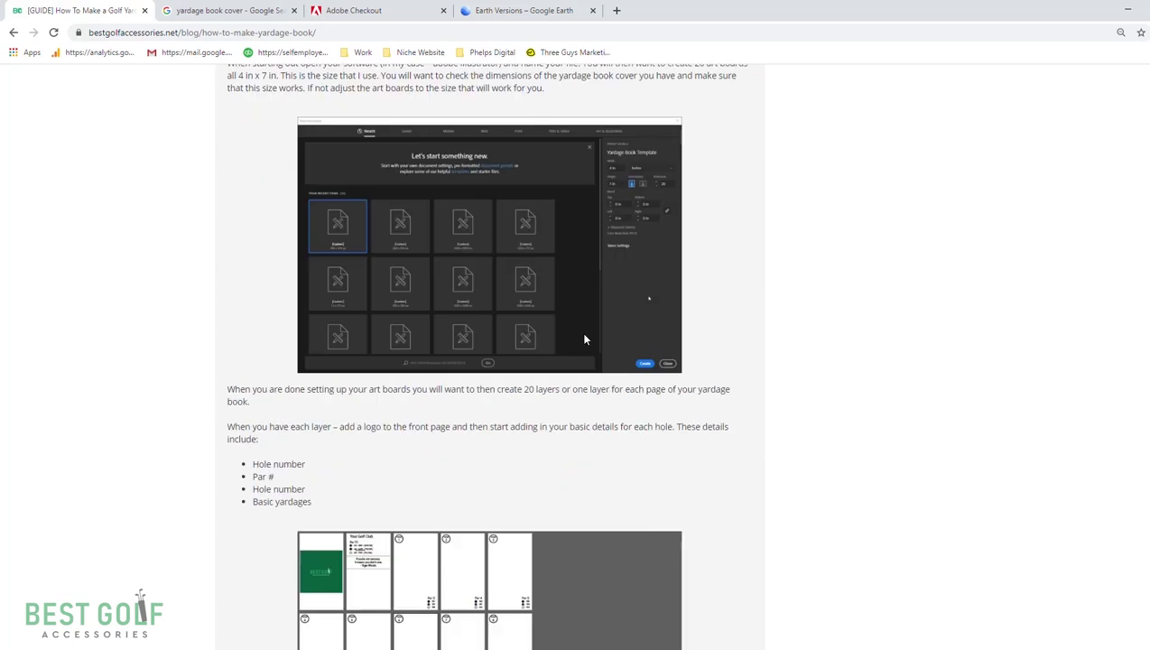
scroll(585, 336, down, 20)
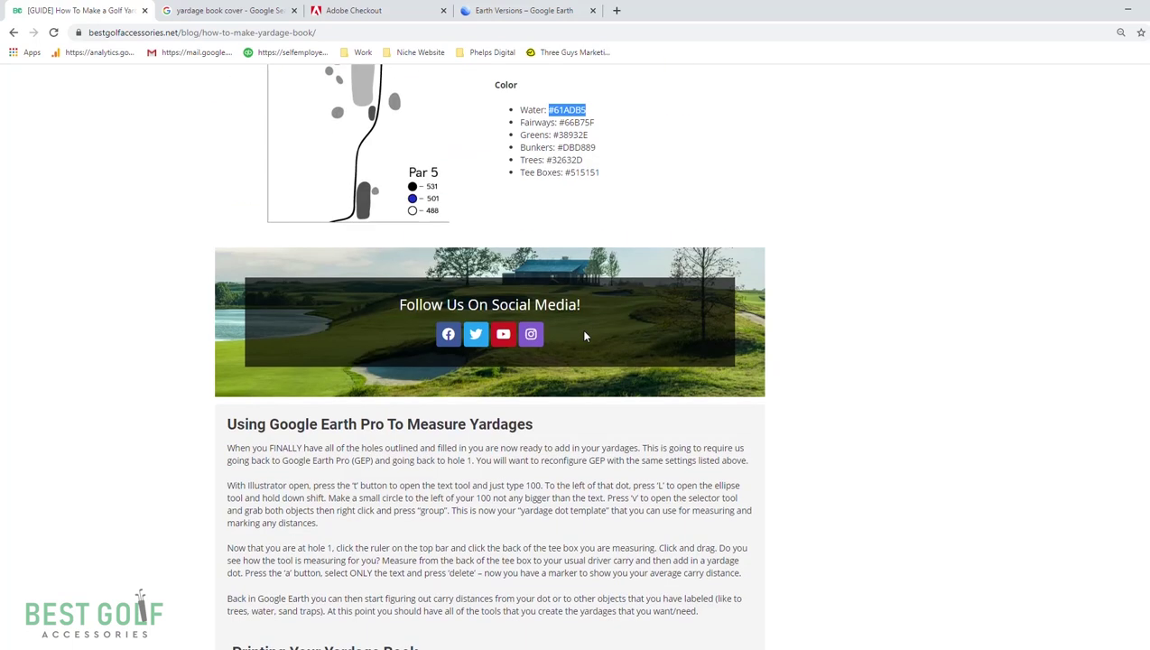
scroll(580, 327, up, 3)
scroll(584, 335, down, 1)
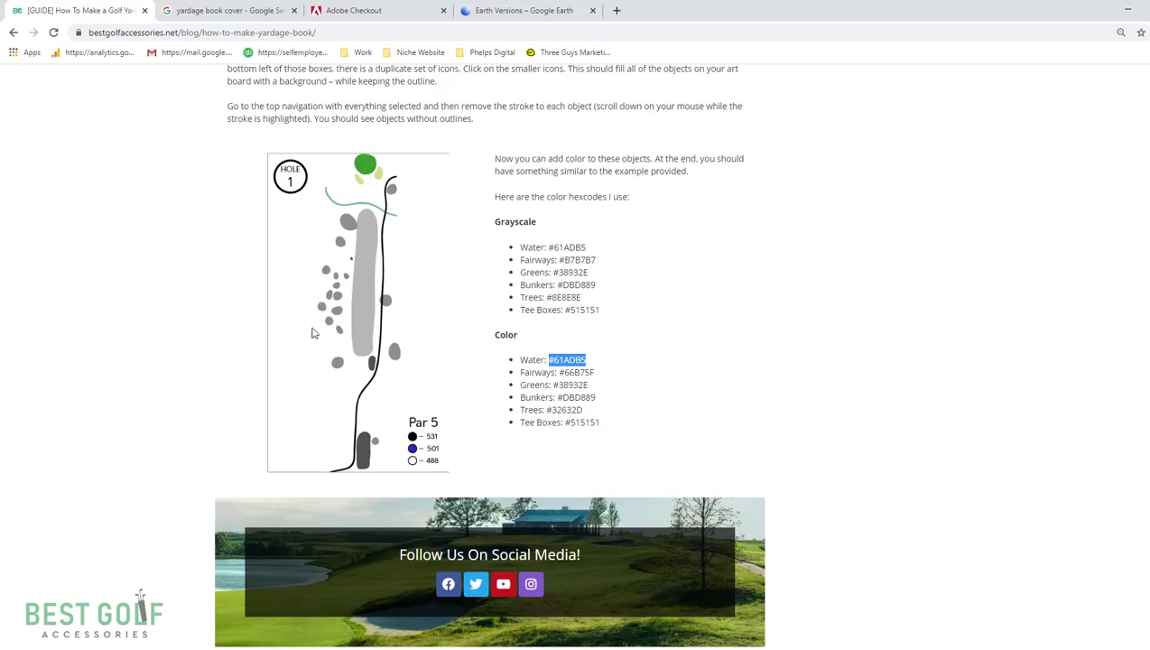